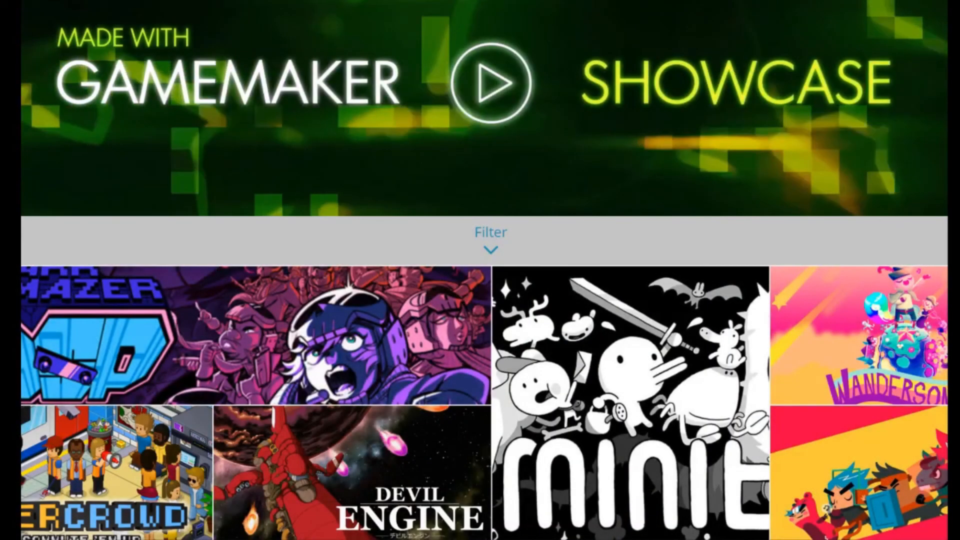
Browse the game tiles in the Made with GameMaker Showcase.
scroll(484, 350, down, 2)
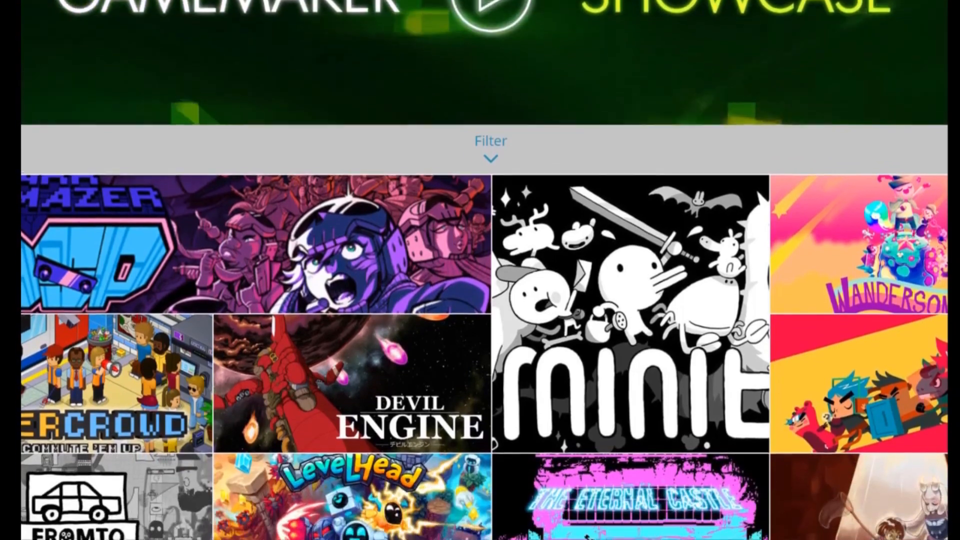
scroll(484, 320, down, 5)
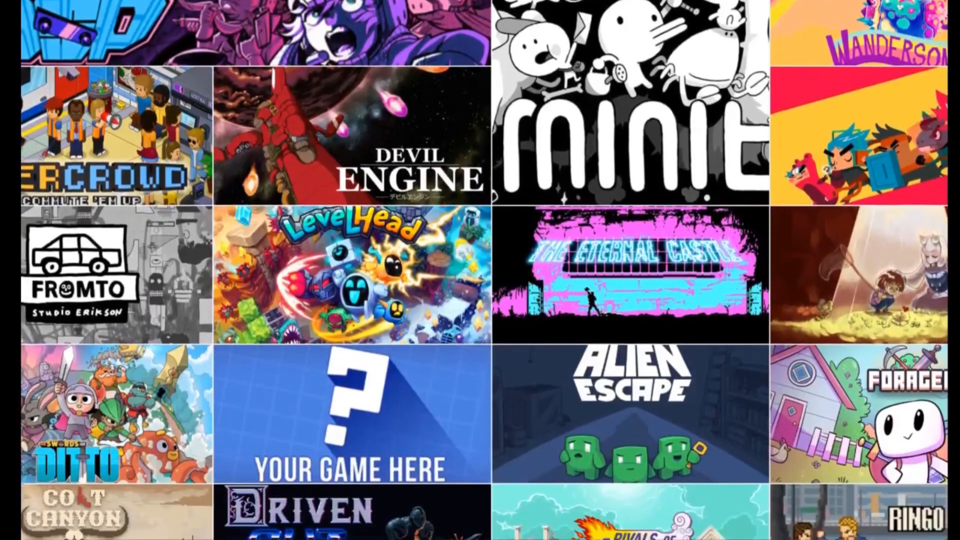
scroll(484, 320, down, 5)
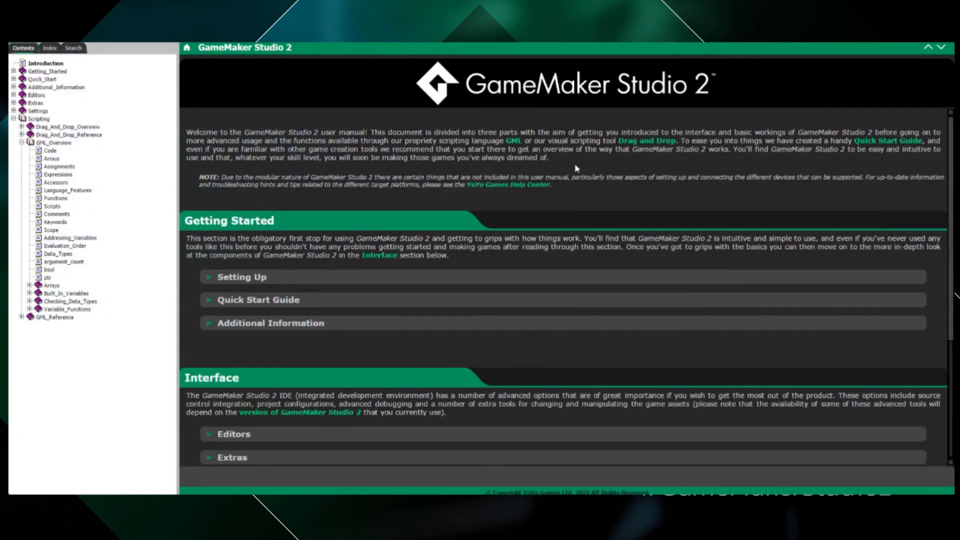
View the Expressions and Keywords pages of the GML Overview in the manual.
click(63, 175)
click(59, 223)
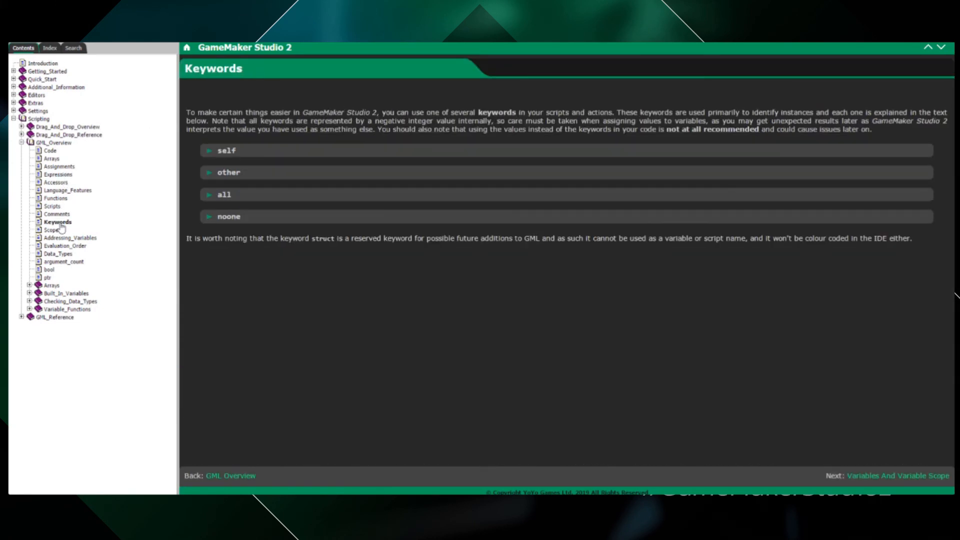
Look up the 1D array, Alarm (Object Events topic) and arcsin entries in the manual's keyword index.
click(50, 48)
double_click(39, 172)
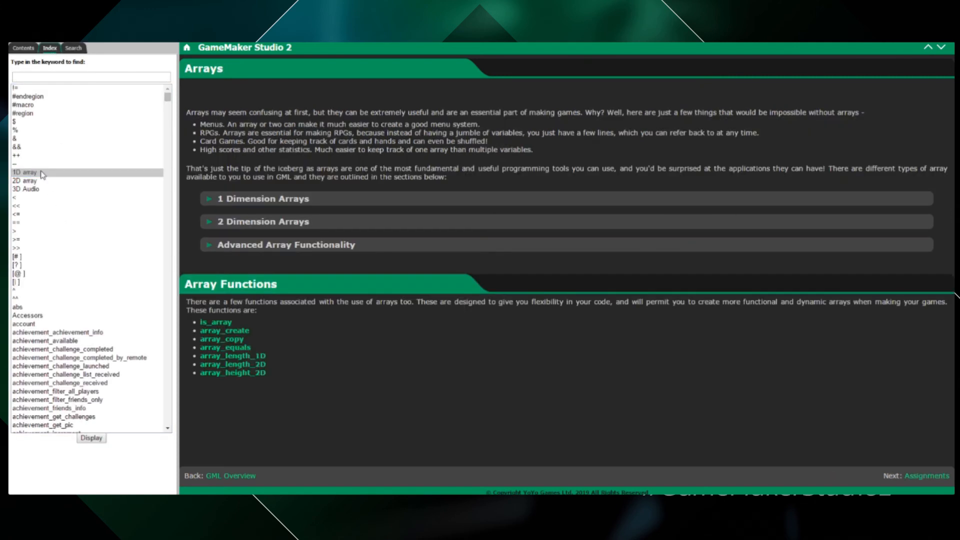
drag(166, 100, 167, 124)
double_click(78, 170)
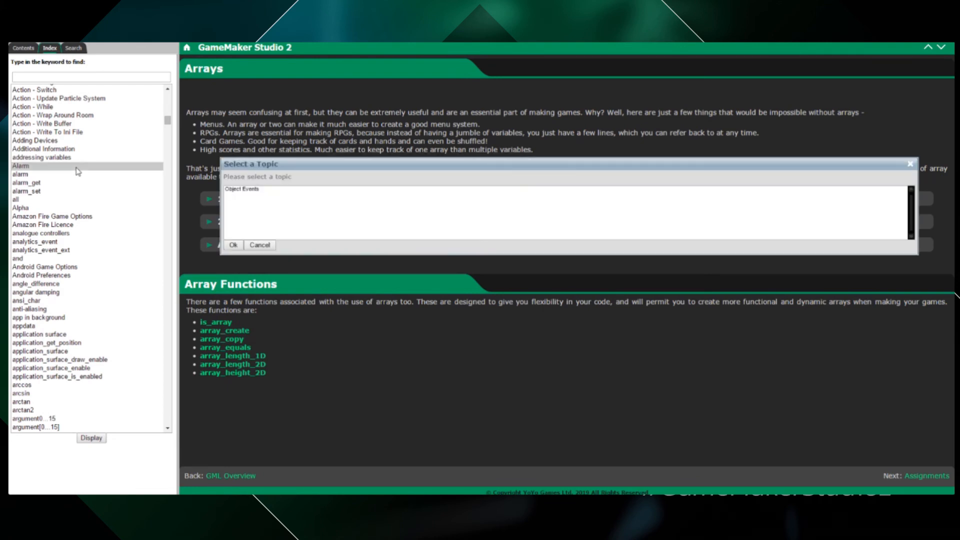
click(234, 246)
double_click(44, 399)
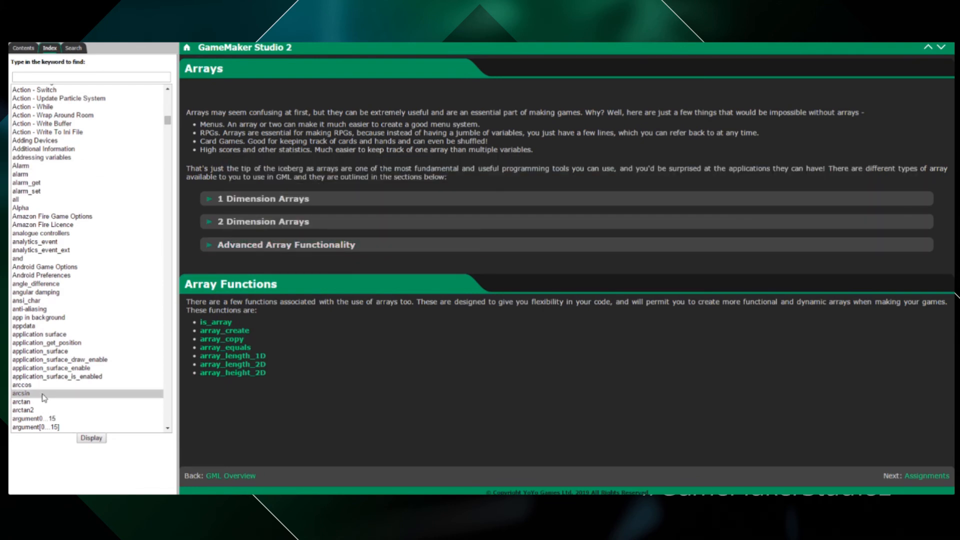
Look up the bbox_right and buffer_seek entries in the manual's keyword index.
scroll(104, 339, down, 20)
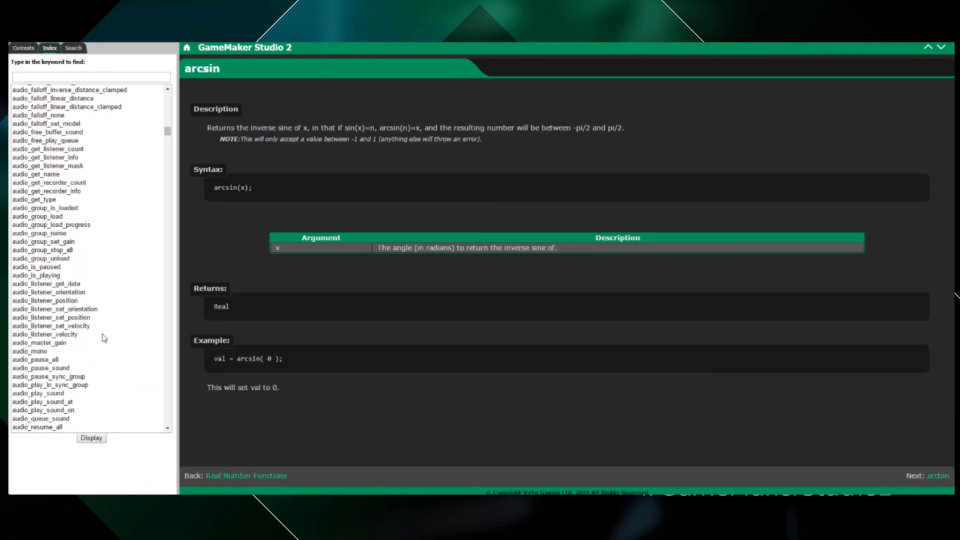
double_click(84, 290)
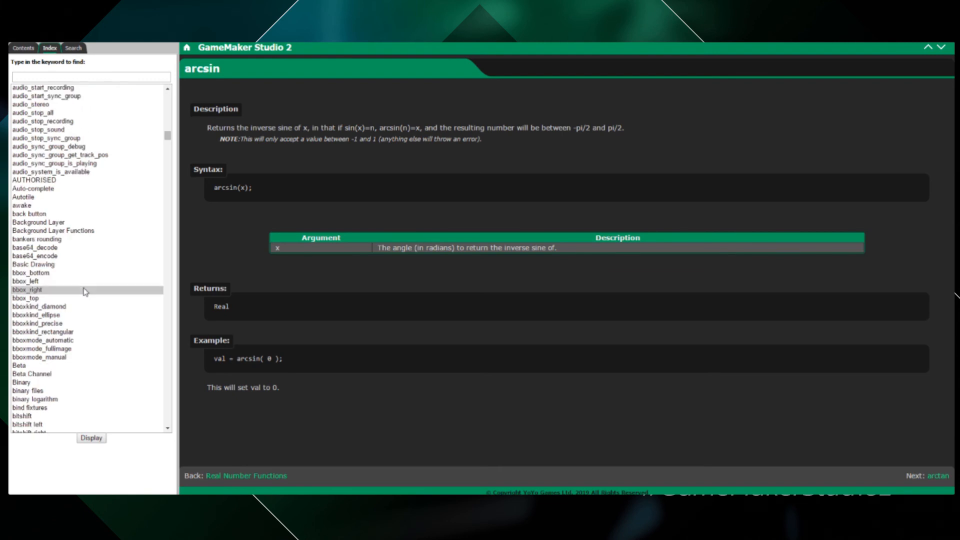
scroll(108, 319, down, 6)
scroll(108, 319, down, 20)
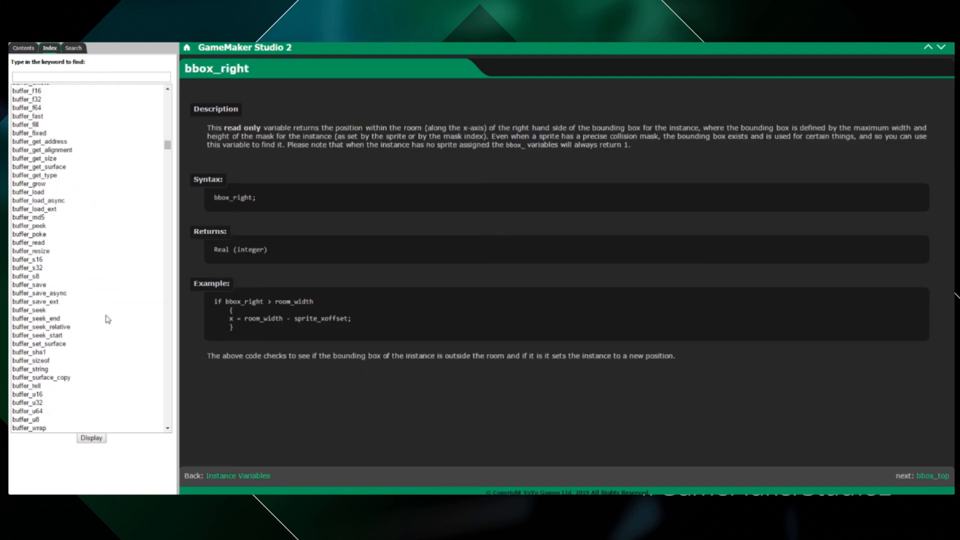
double_click(108, 319)
scroll(107, 319, down, 20)
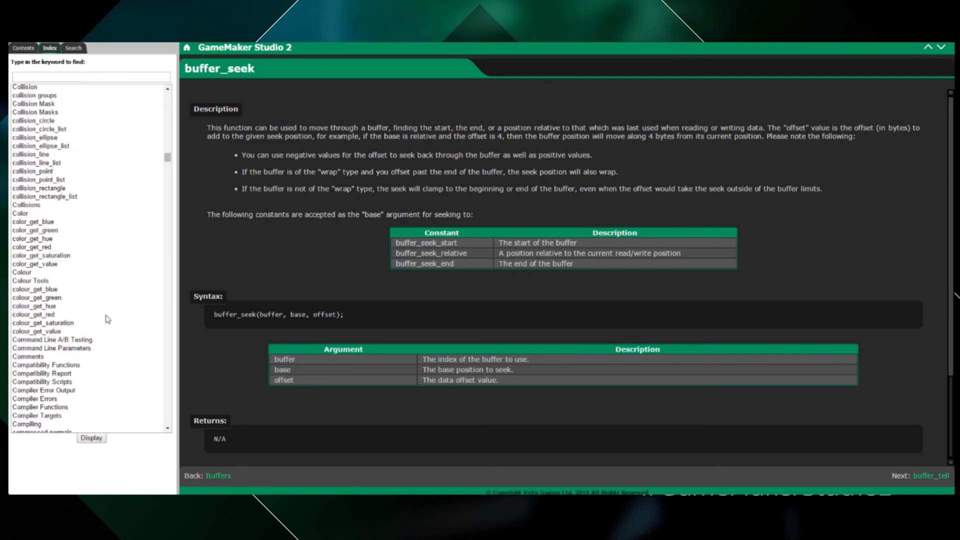
Look up the colour_get_blue and date_inc_second functions in the manual's keyword index.
click(86, 291)
double_click(84, 292)
scroll(113, 338, down, 20)
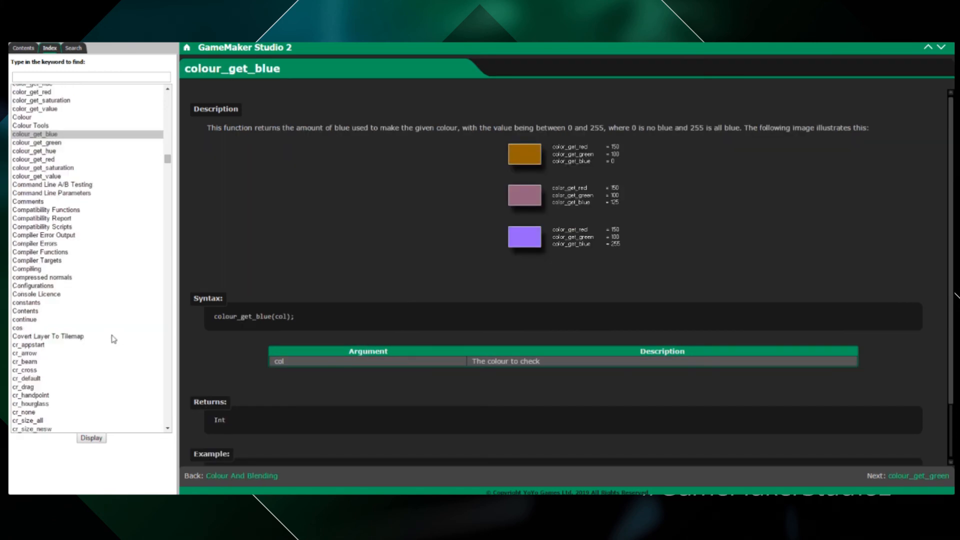
double_click(86, 214)
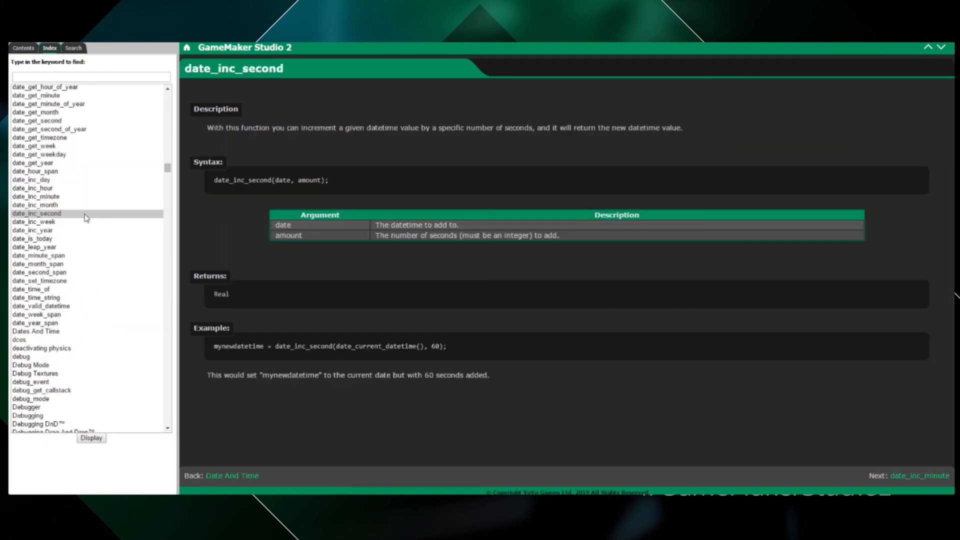
Look up draw_line_width_colour and one of the ds_grid functions in the manual's keyword index.
scroll(99, 294, down, 20)
scroll(100, 294, down, 20)
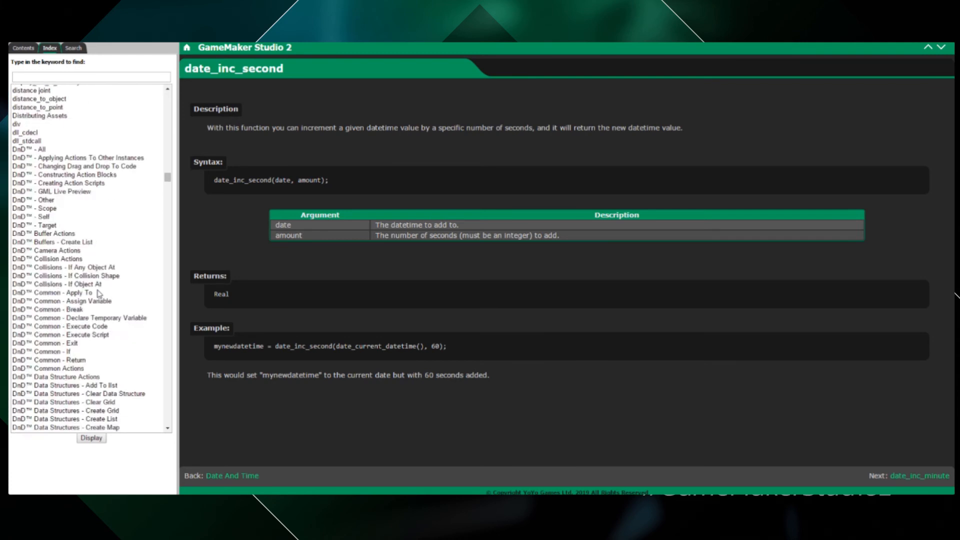
scroll(98, 294, down, 20)
double_click(99, 291)
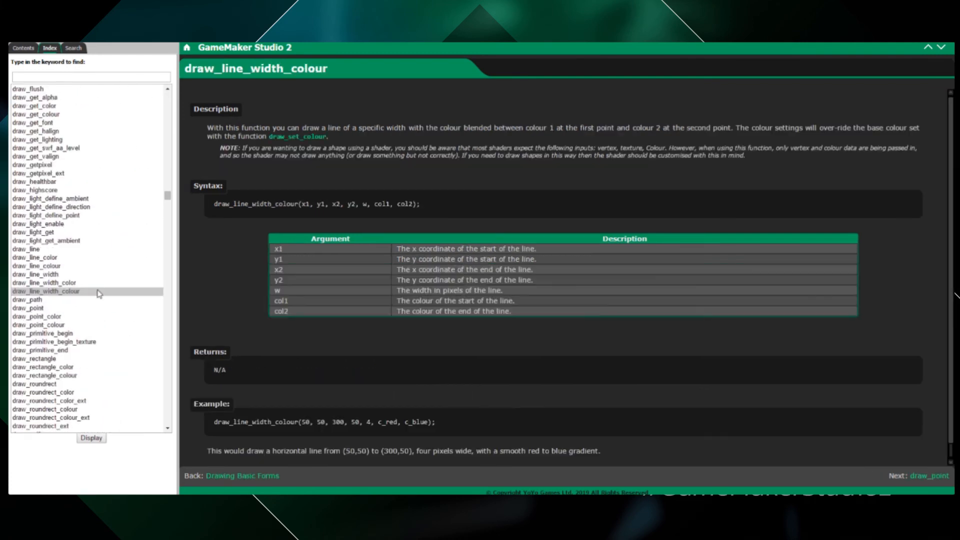
scroll(98, 293, down, 20)
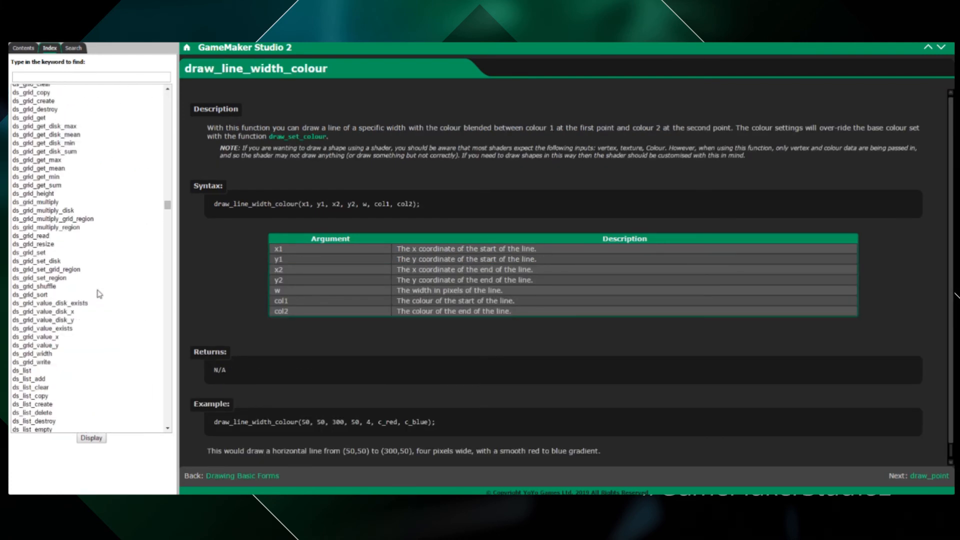
double_click(98, 289)
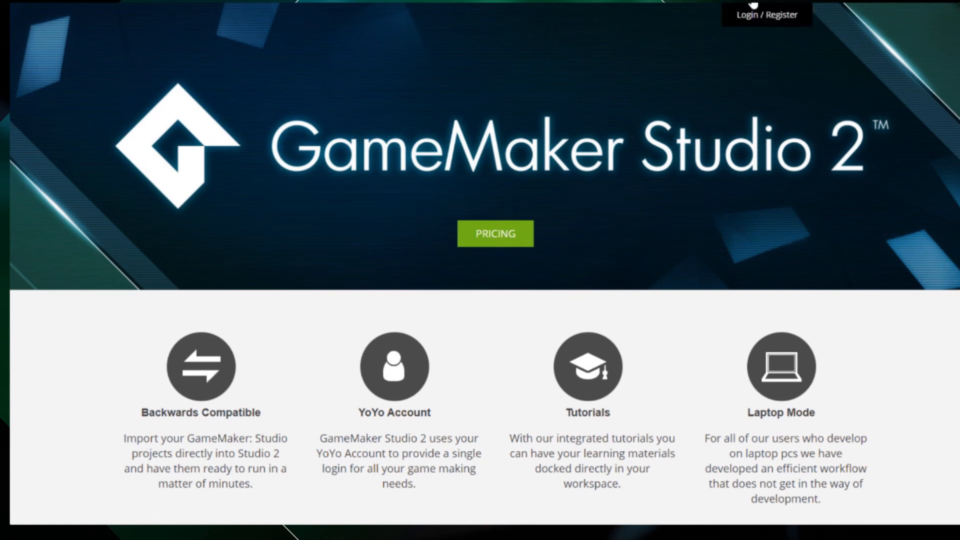
View the YoYo account login and registration page and return to the GameMaker Studio 2 product page.
click(780, 12)
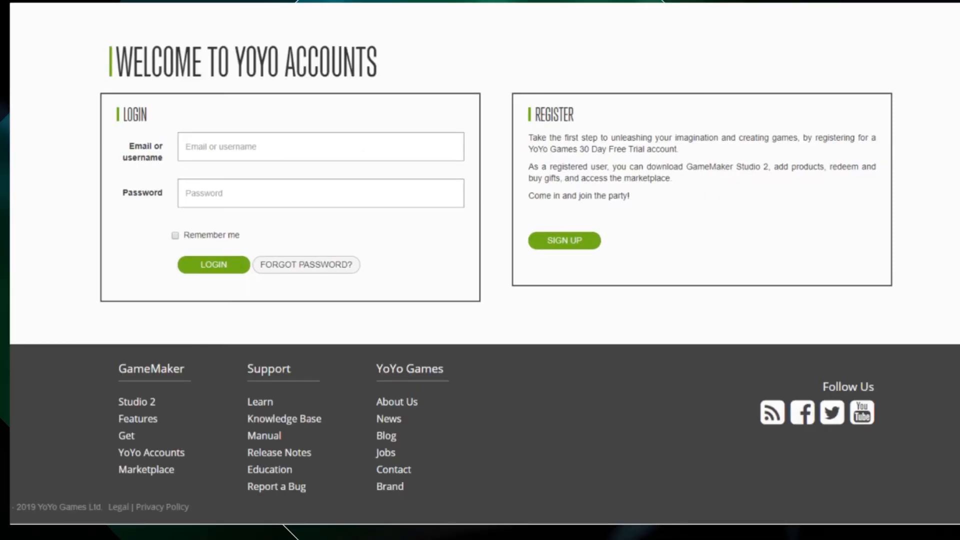
key(alt+Left)
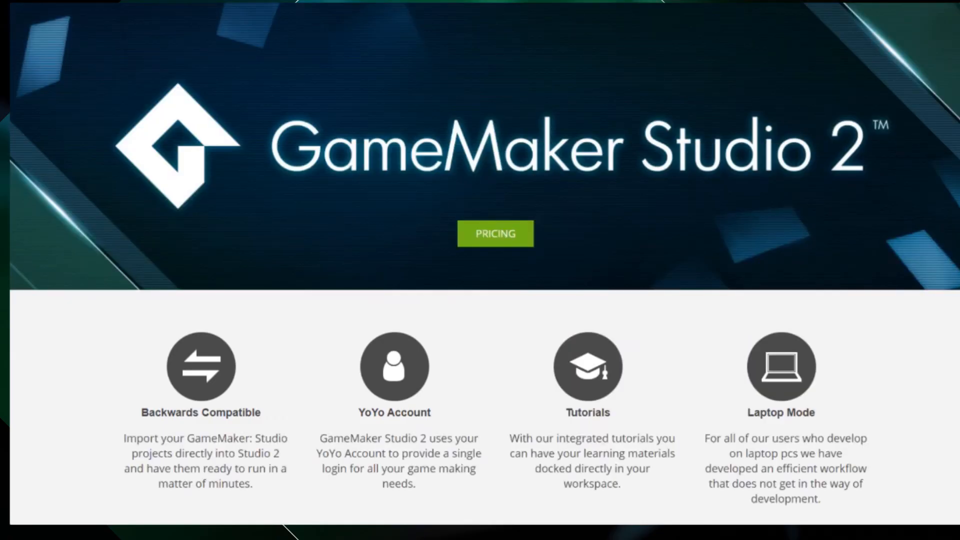
Open the GameMaker Studio 2 pricing page and review the product licence choices.
click(494, 231)
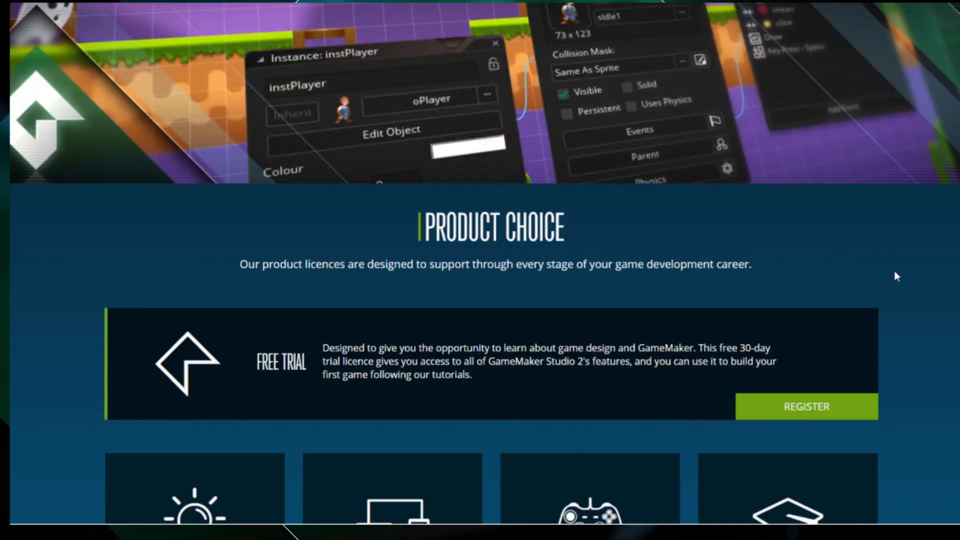
scroll(895, 272, down, 3)
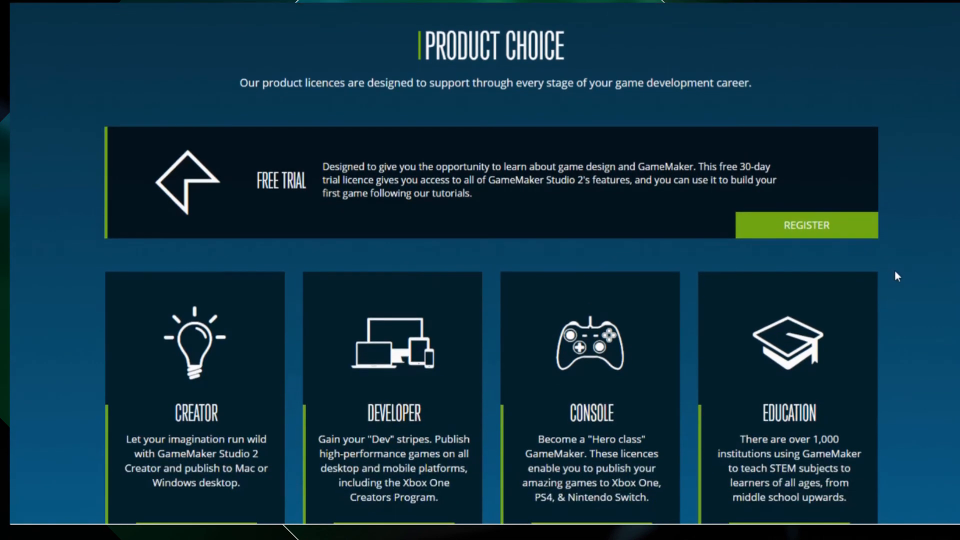
scroll(896, 272, down, 1)
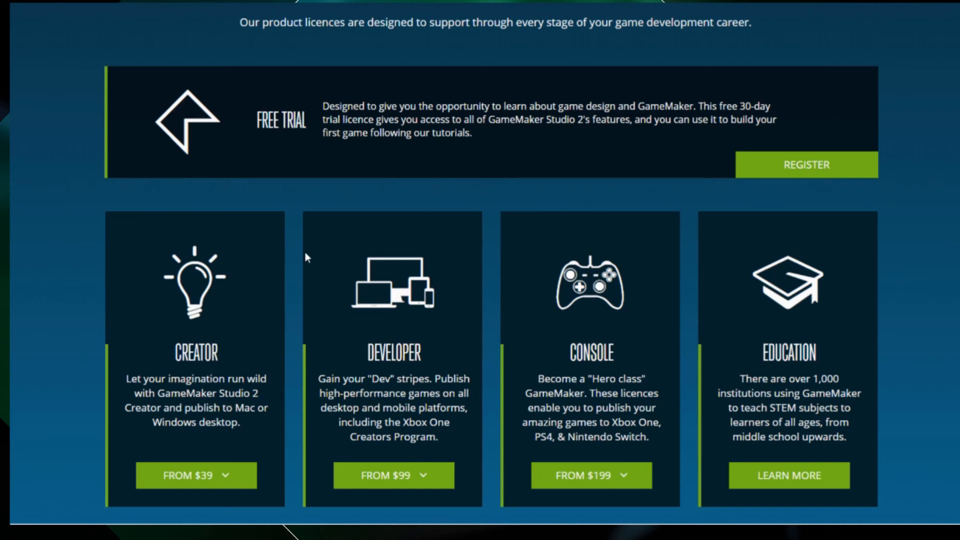
Expand the Creator and Developer licence groups and compare their options and prices.
click(204, 475)
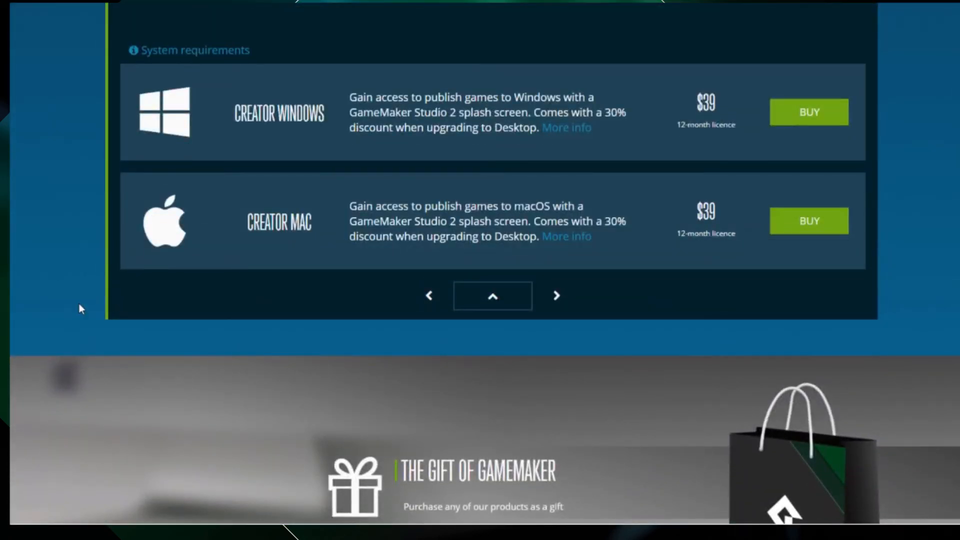
scroll(79, 304, up, 5)
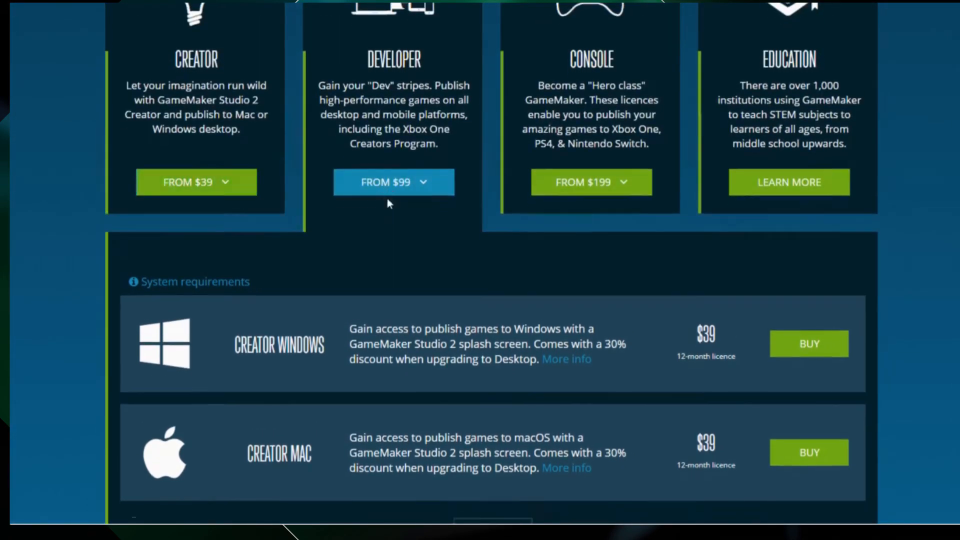
click(379, 182)
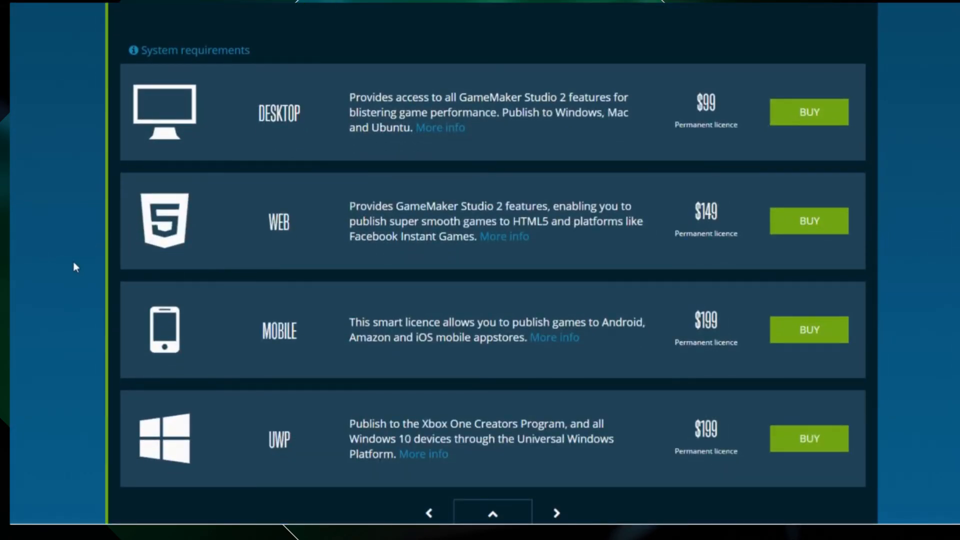
scroll(73, 262, up, 3)
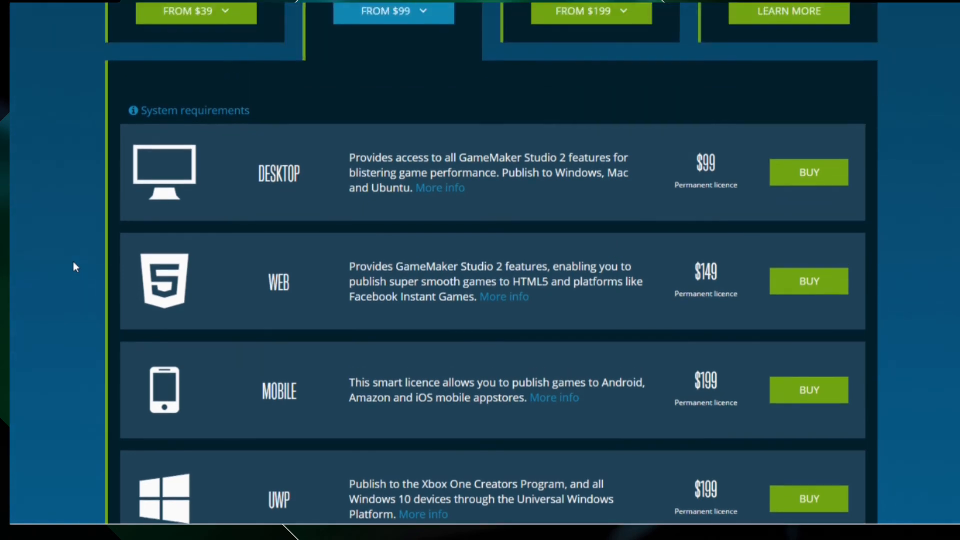
scroll(73, 262, up, 3)
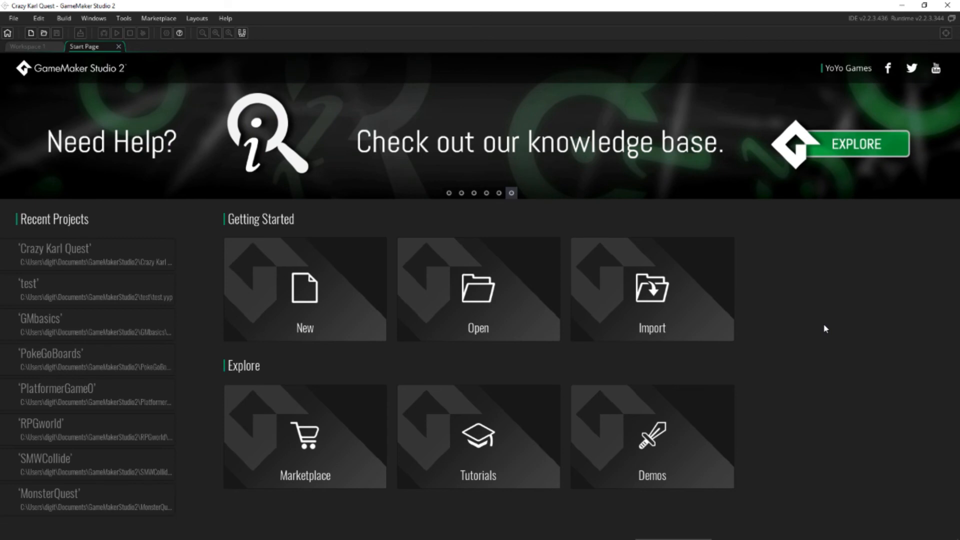
Create a new GameMaker Language project named "Crazy Karl Quest" in the GameMakerStudio2 folder.
click(343, 281)
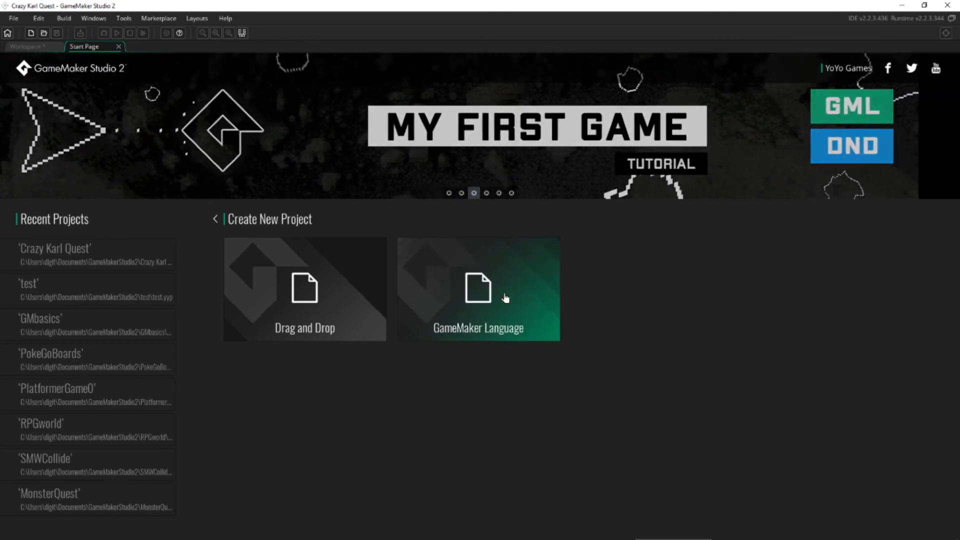
click(505, 298)
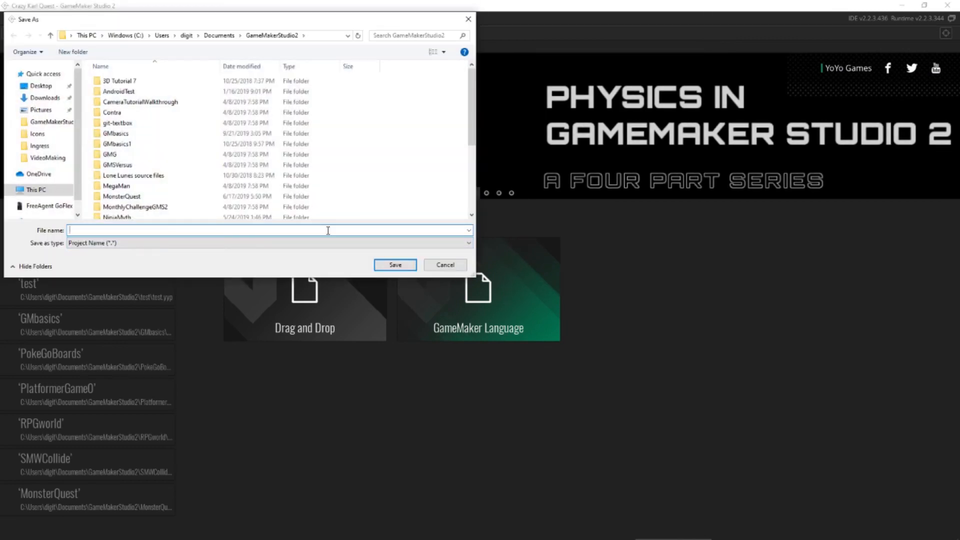
text(Crazy Karl Quest)
key(Return)
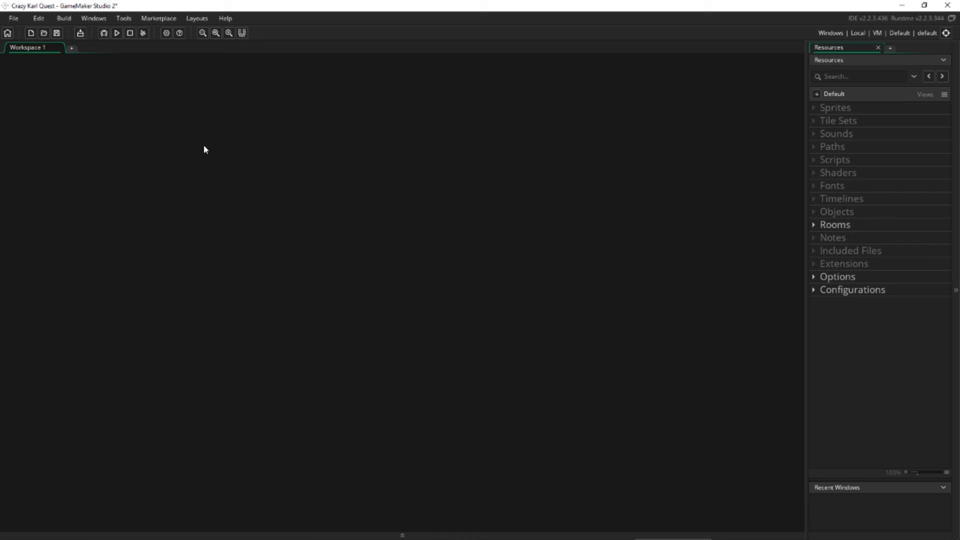
Open the GameMaker Studio 2 Preferences and move the dialog so that all of it is in view.
click(17, 18)
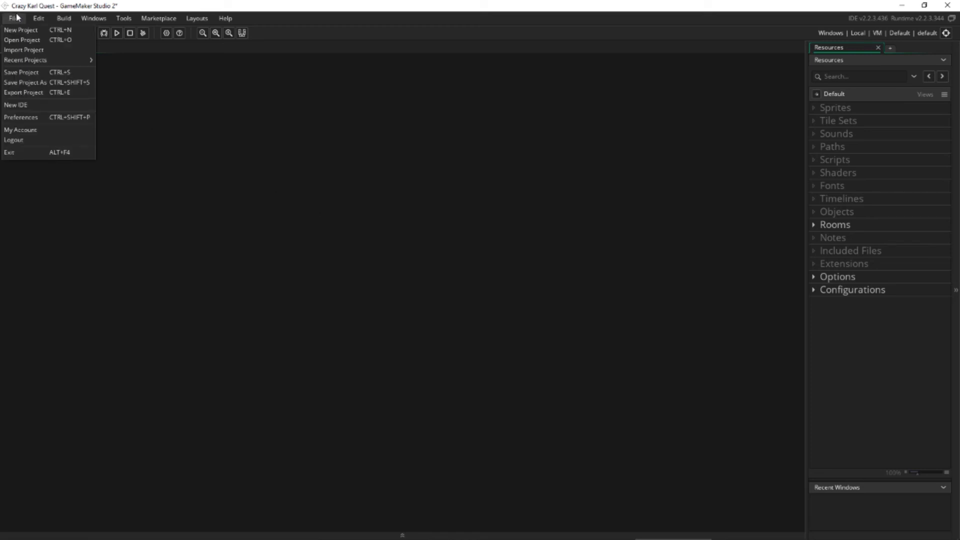
click(53, 121)
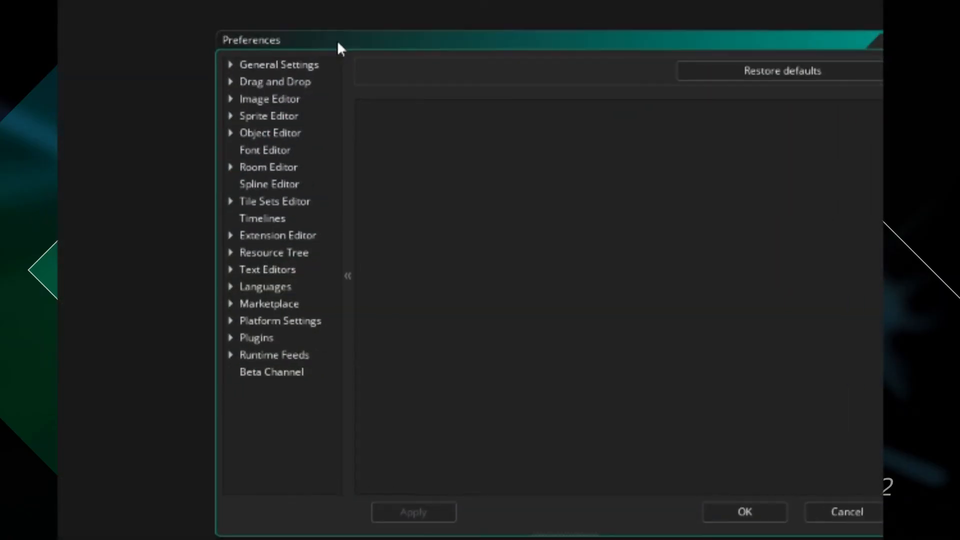
drag(338, 43, 247, 46)
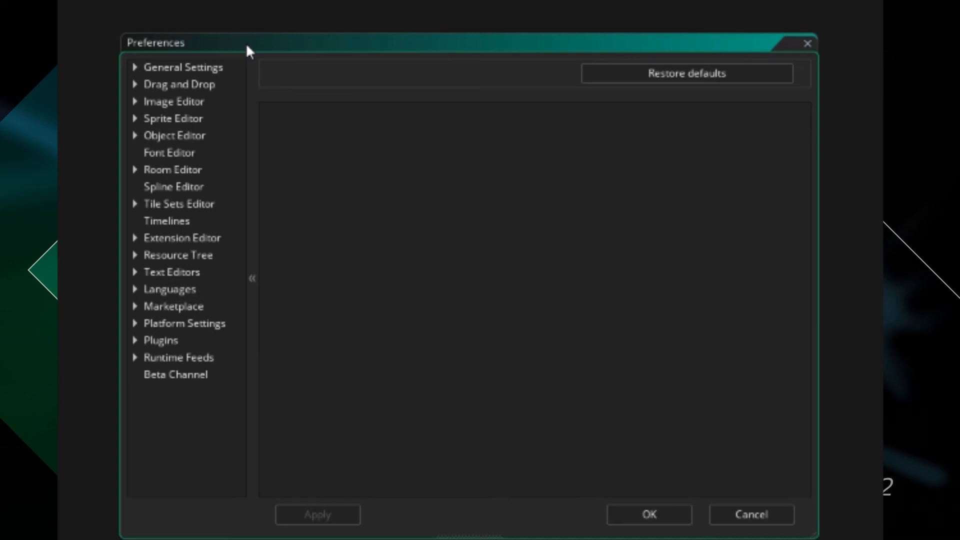
drag(247, 46, 200, 46)
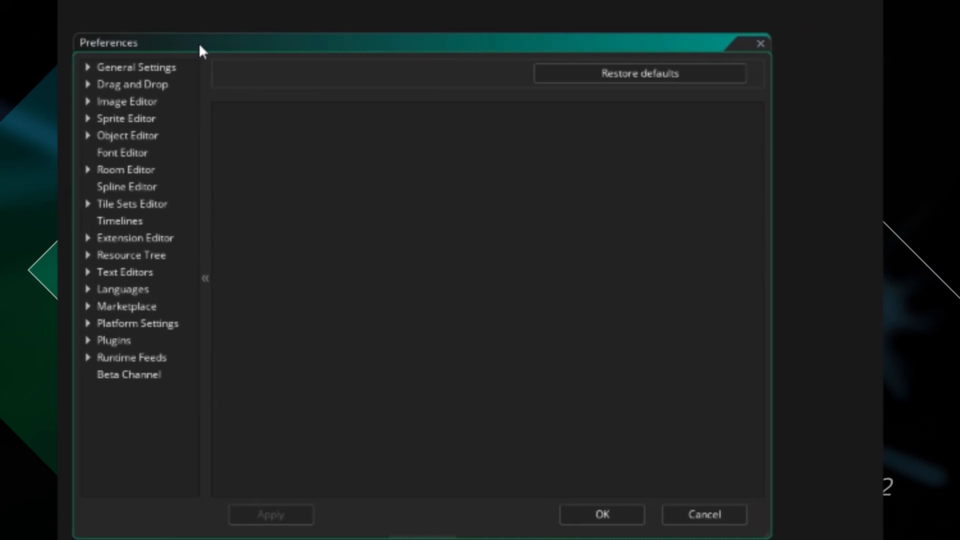
Expand the General Settings preferences and look at the available IDE skin options.
click(89, 66)
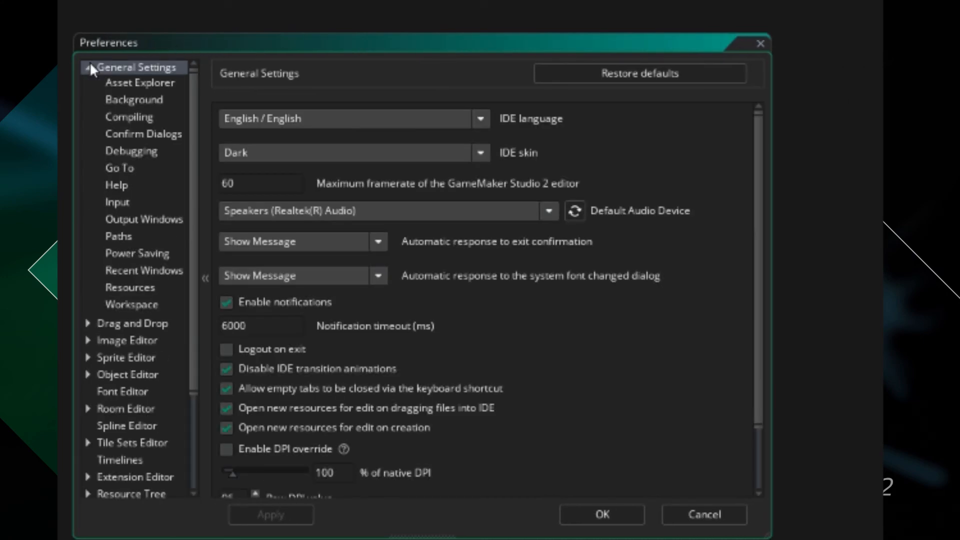
drag(216, 43, 211, 26)
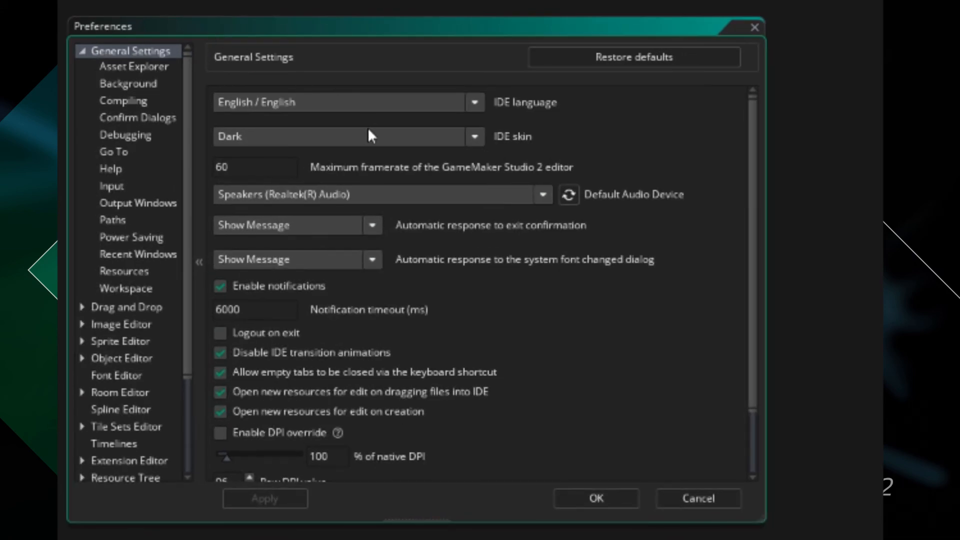
click(473, 138)
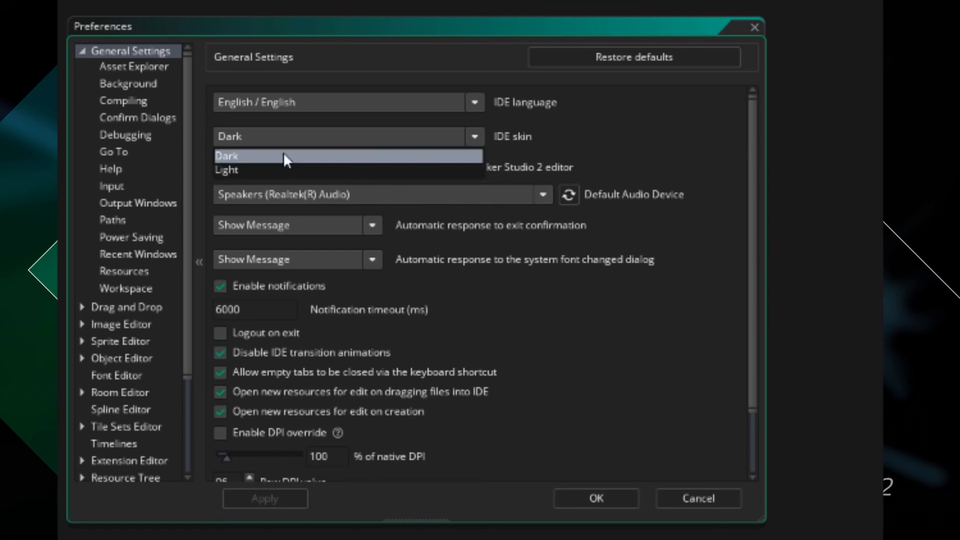
click(474, 139)
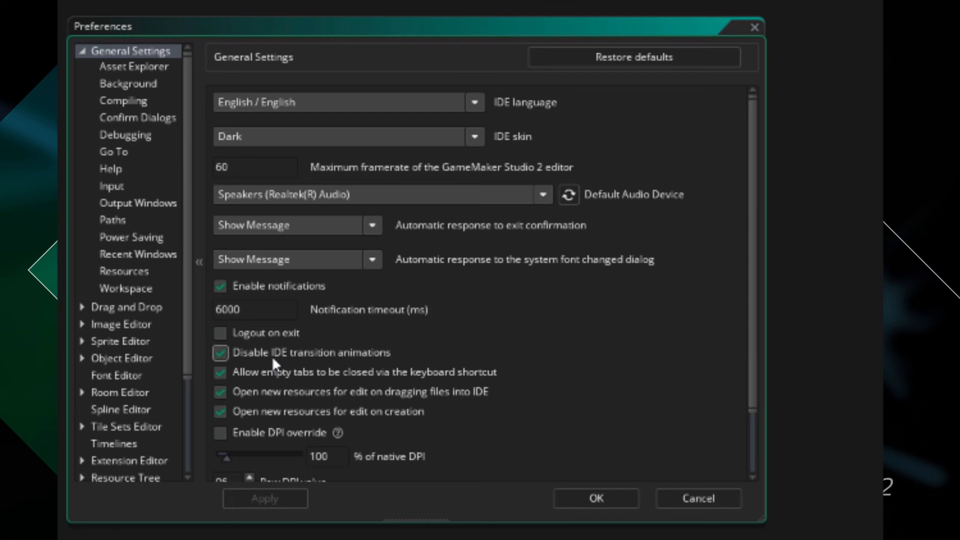
Try out the tiled background image on workspaces in the Background preferences, applying it and switching it back off.
click(149, 84)
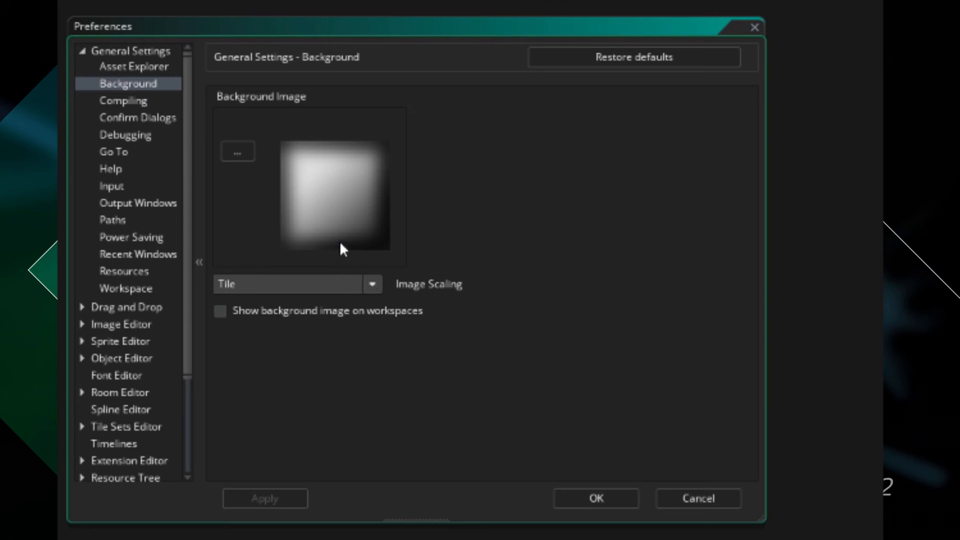
click(220, 311)
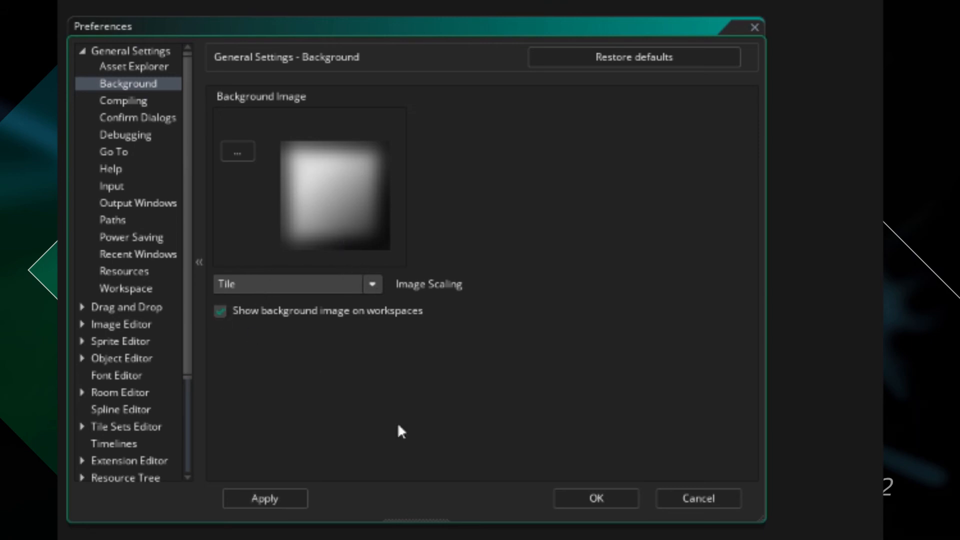
click(295, 495)
drag(561, 27, 563, 75)
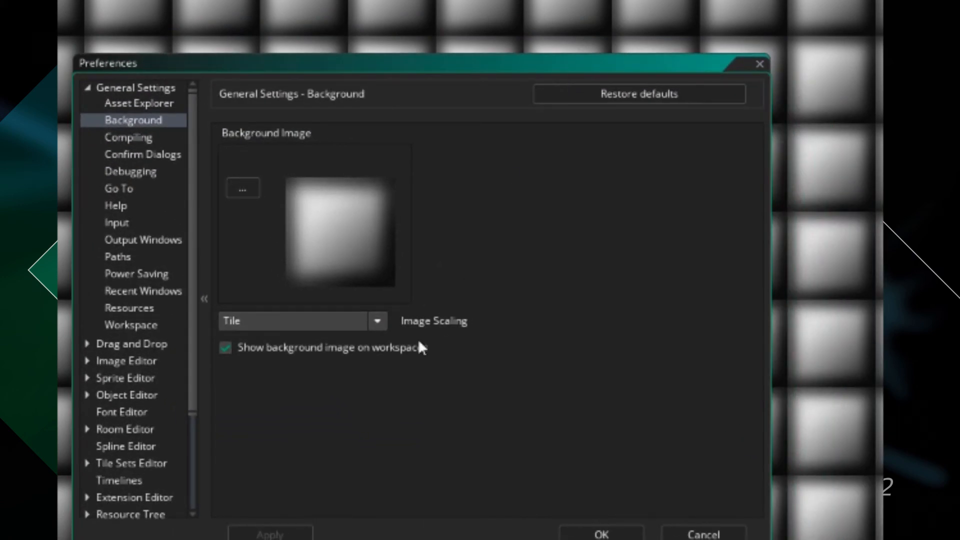
click(277, 350)
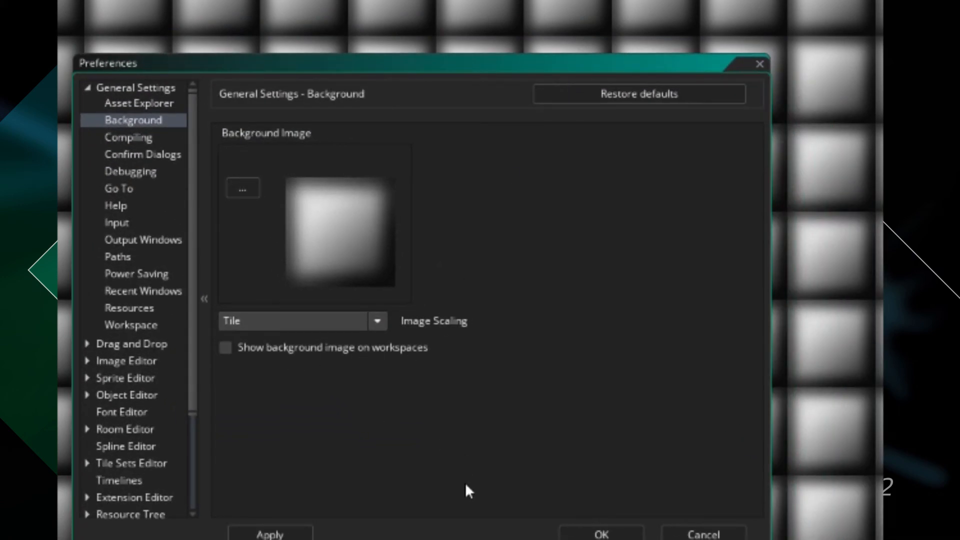
click(283, 535)
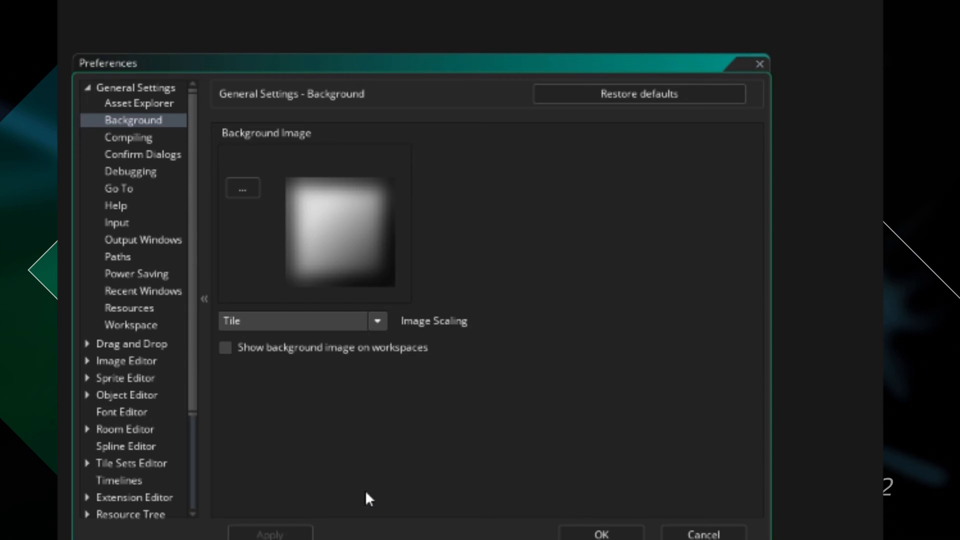
drag(393, 69, 471, 54)
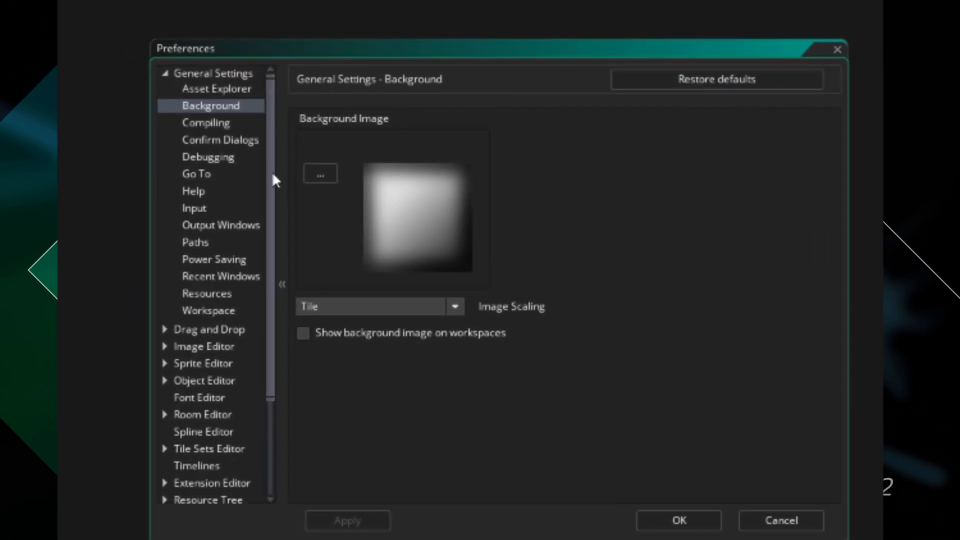
Review the Text Editors preferences and close the Preferences dialog.
drag(273, 172, 271, 304)
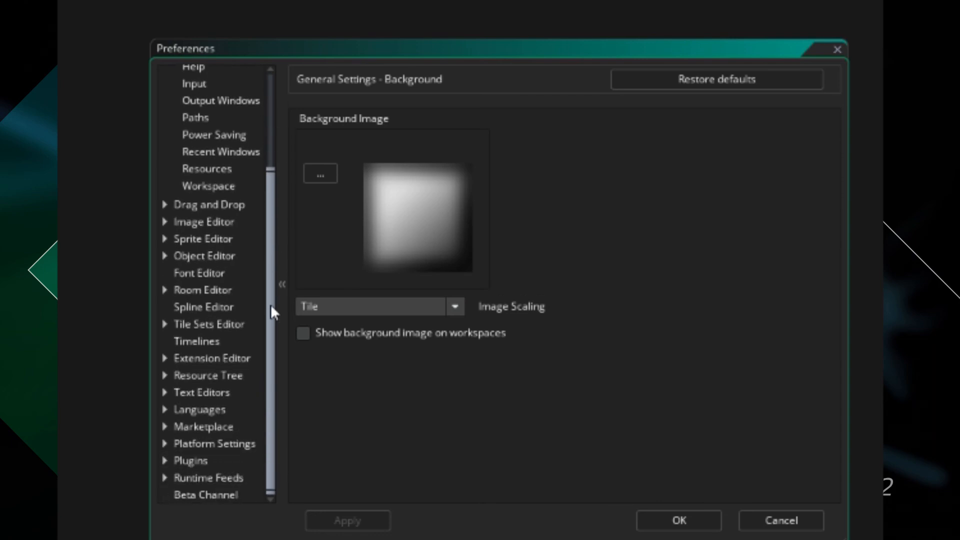
click(215, 392)
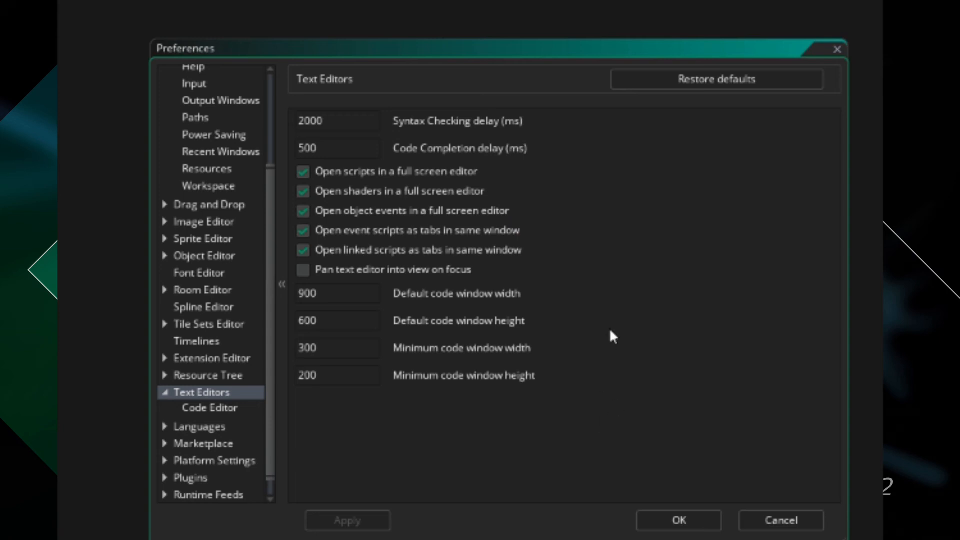
click(663, 517)
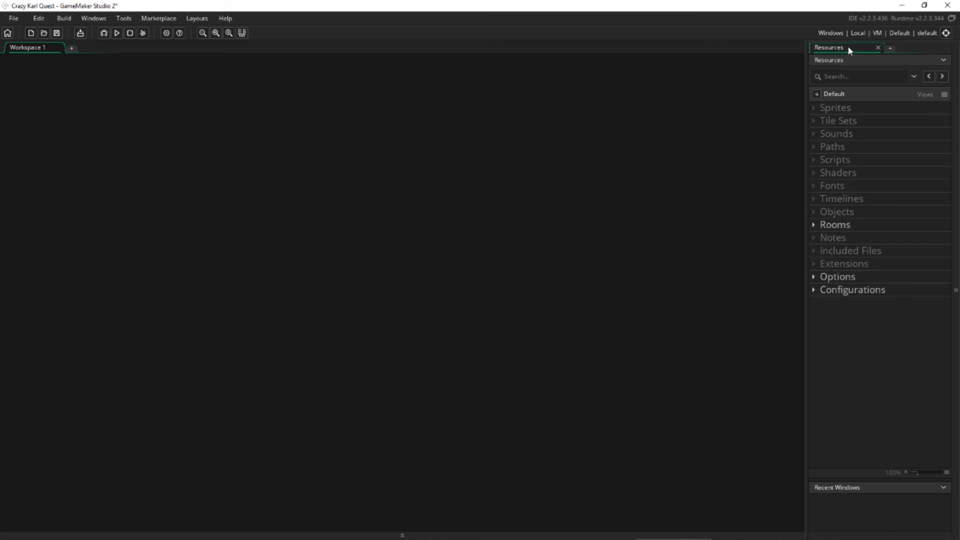
Dock the Resources pane on the opposite side of the workspace and enlarge its resource tree.
drag(853, 50, 22, 80)
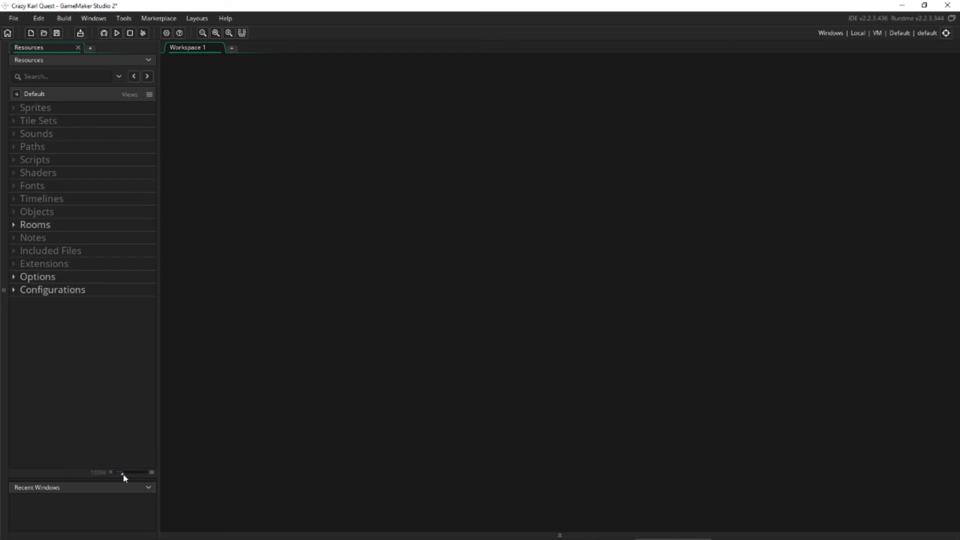
drag(124, 476, 137, 475)
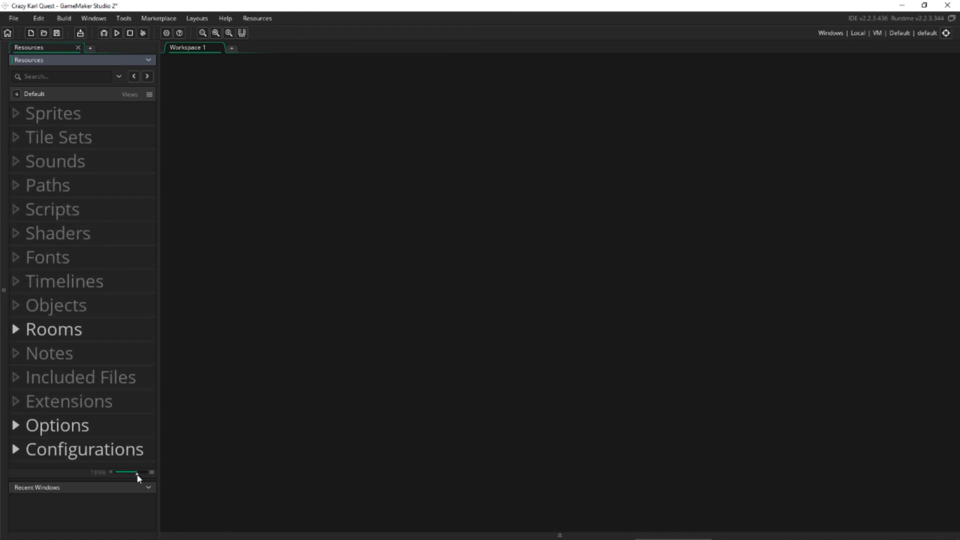
click(200, 400)
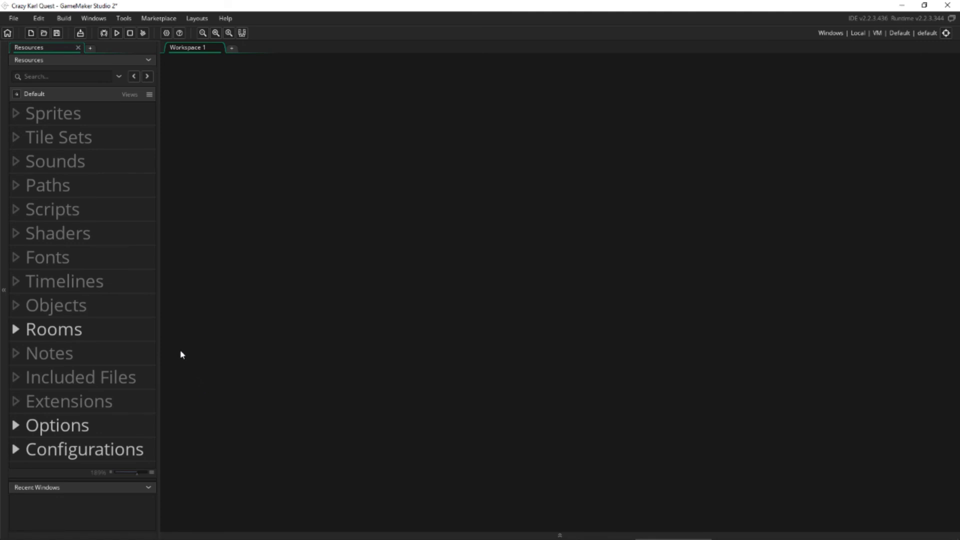
Delete room0 from the Rooms group of the resource tree.
click(16, 330)
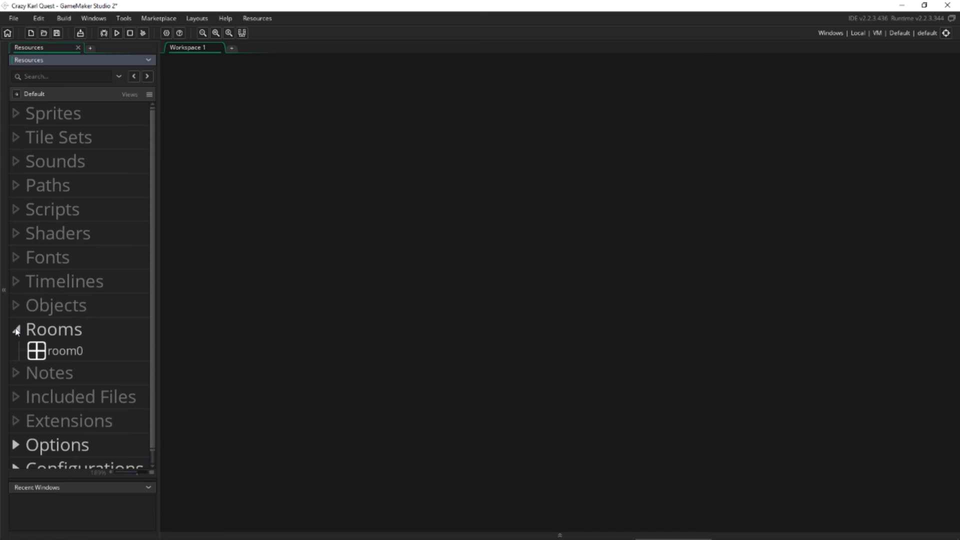
click(66, 352)
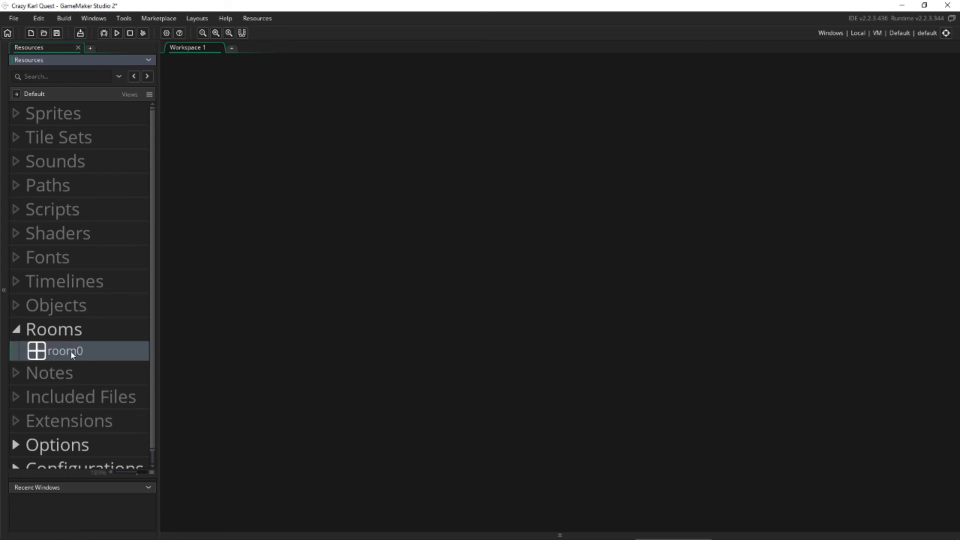
right_click(71, 353)
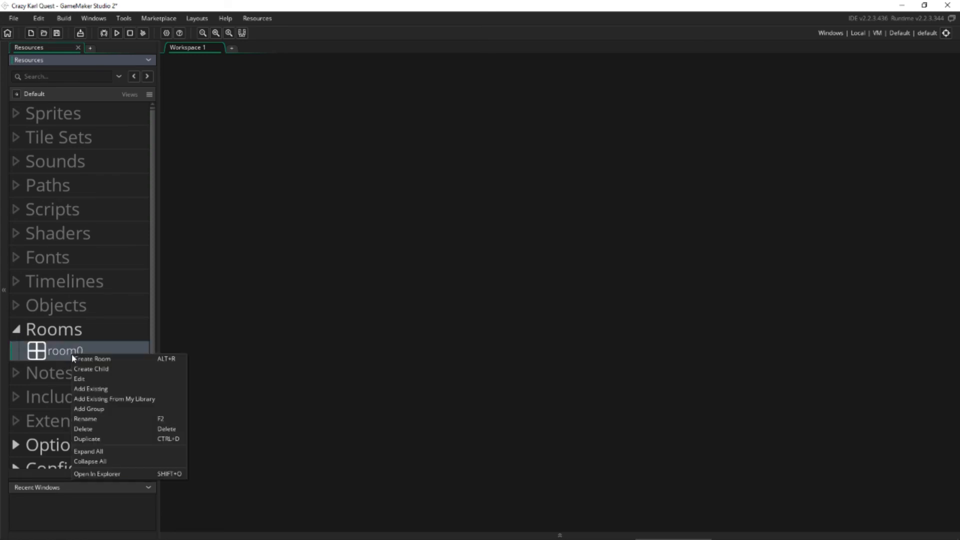
click(98, 429)
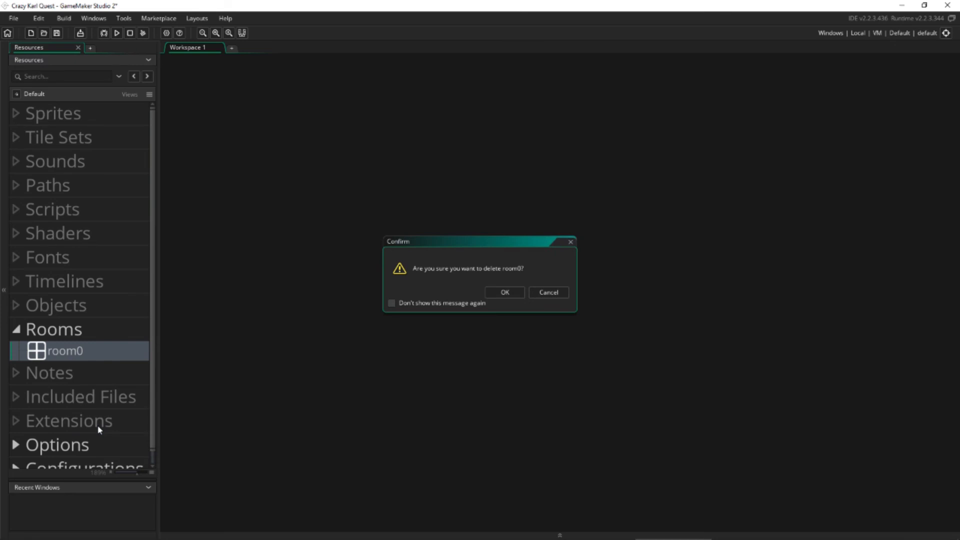
click(504, 294)
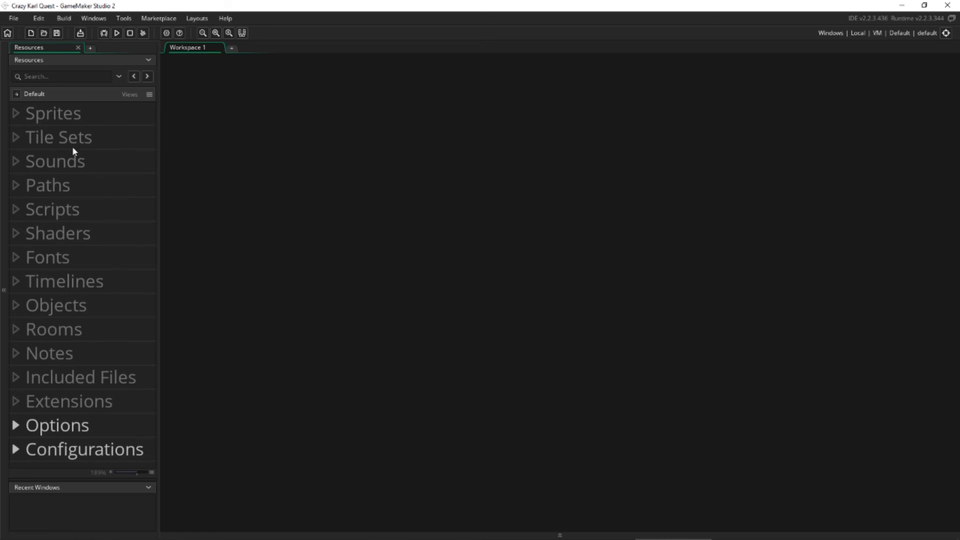
Highlight the Sprites, Sounds, Objects and Rooms groups in the resource tree one after another.
click(52, 116)
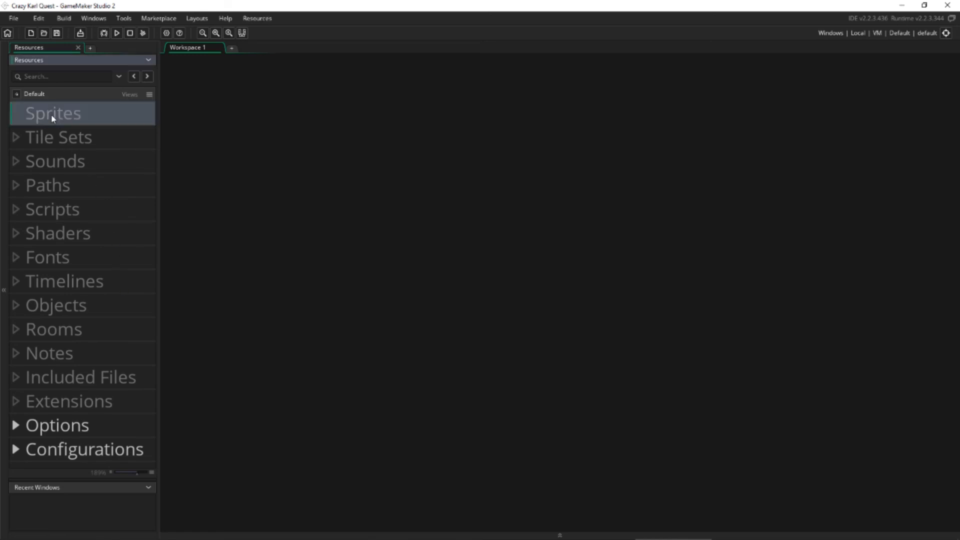
click(93, 165)
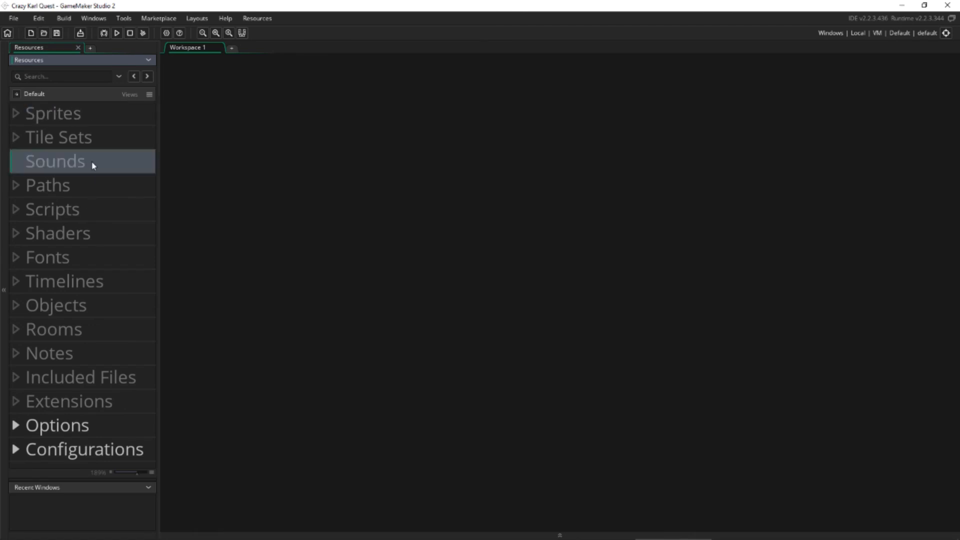
click(91, 307)
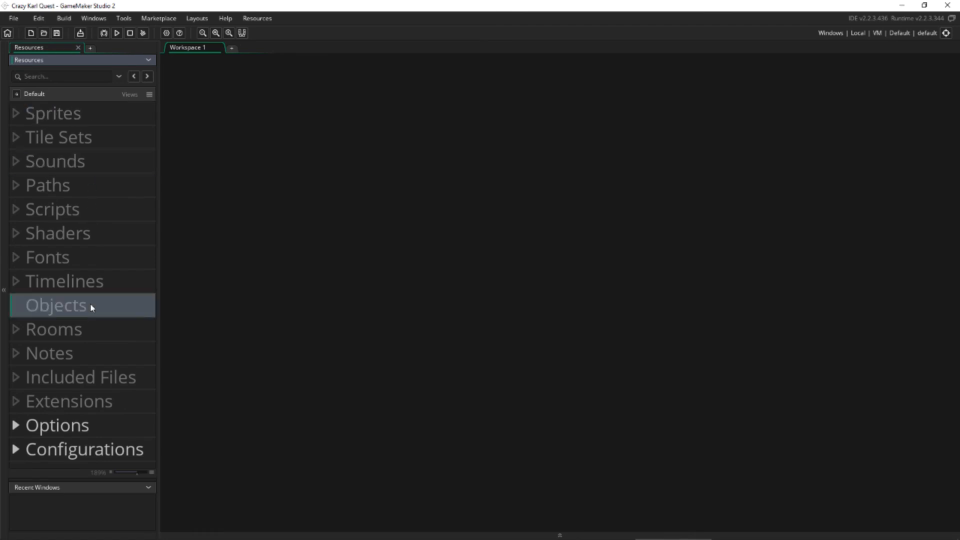
click(84, 335)
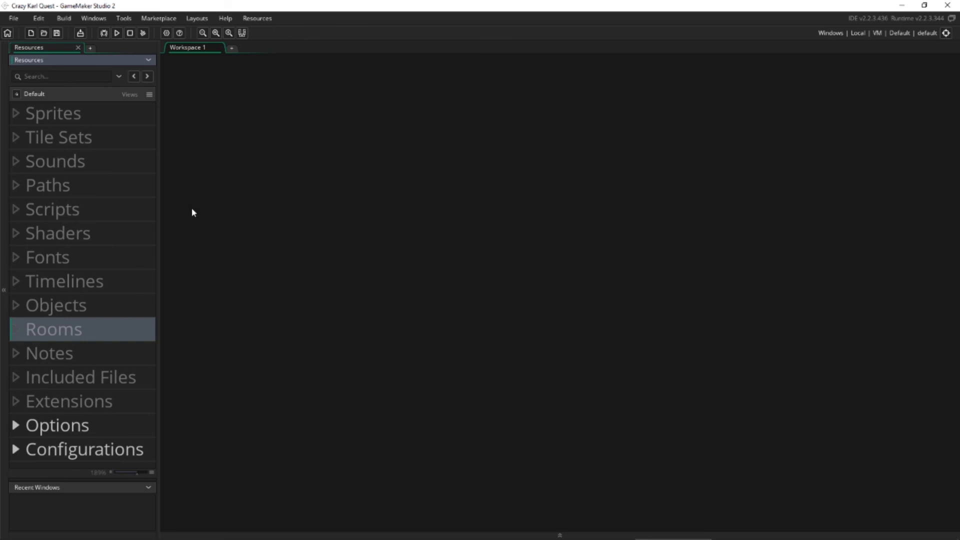
Create a new sprite in the Sprites group and name it Spr_Hero.
click(98, 117)
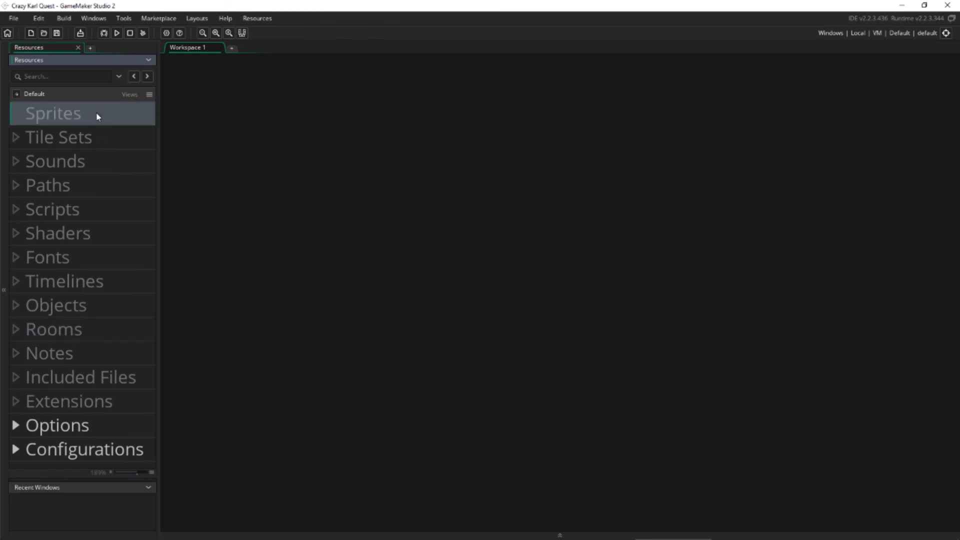
right_click(77, 117)
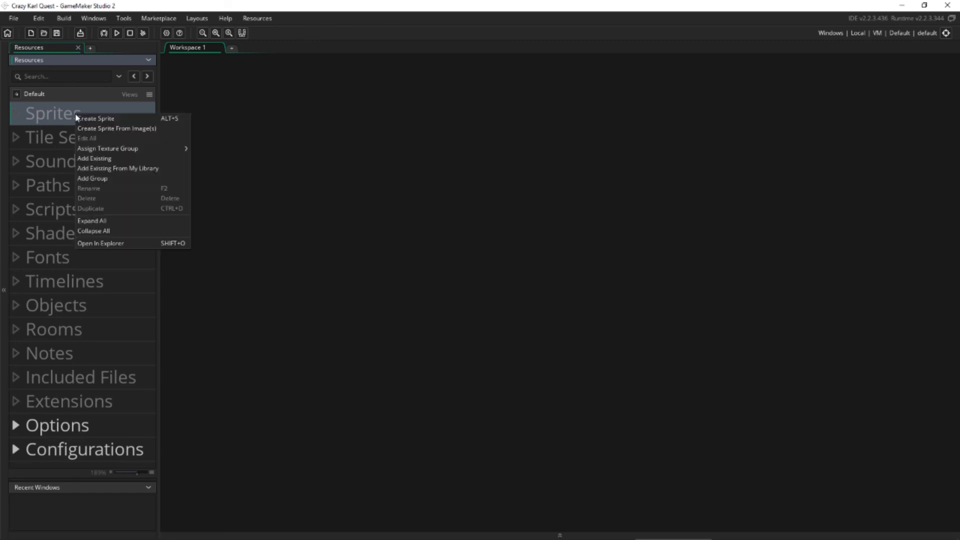
click(129, 123)
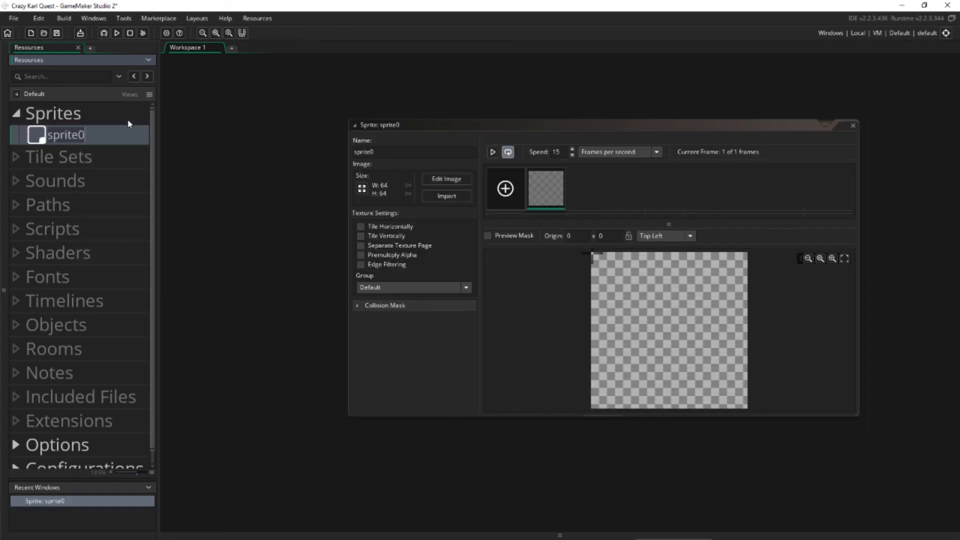
drag(408, 121, 272, 126)
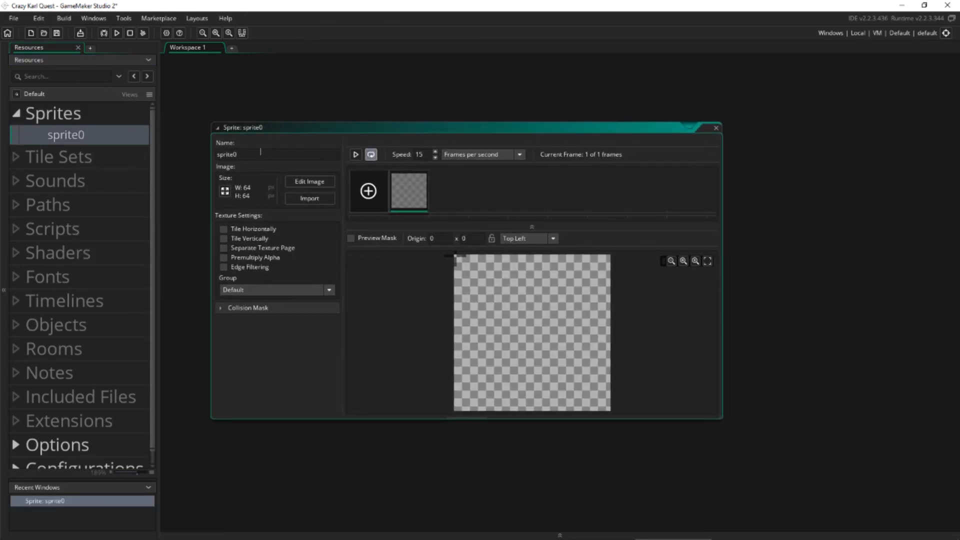
click(233, 155)
text(Spr_Hero)
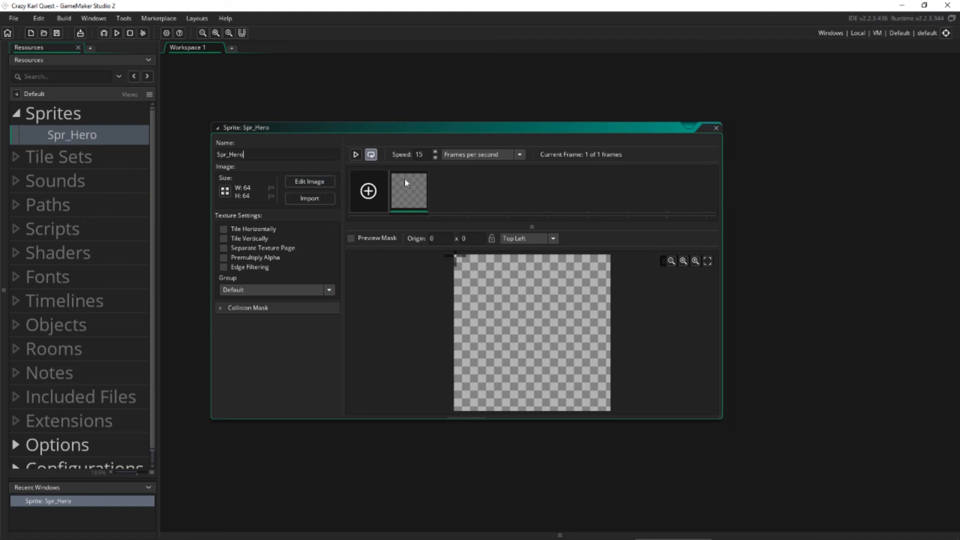
Draw a red outline figure with head, body, arms and legs in the Spr_Hero image and close the image editor.
drag(341, 124, 291, 120)
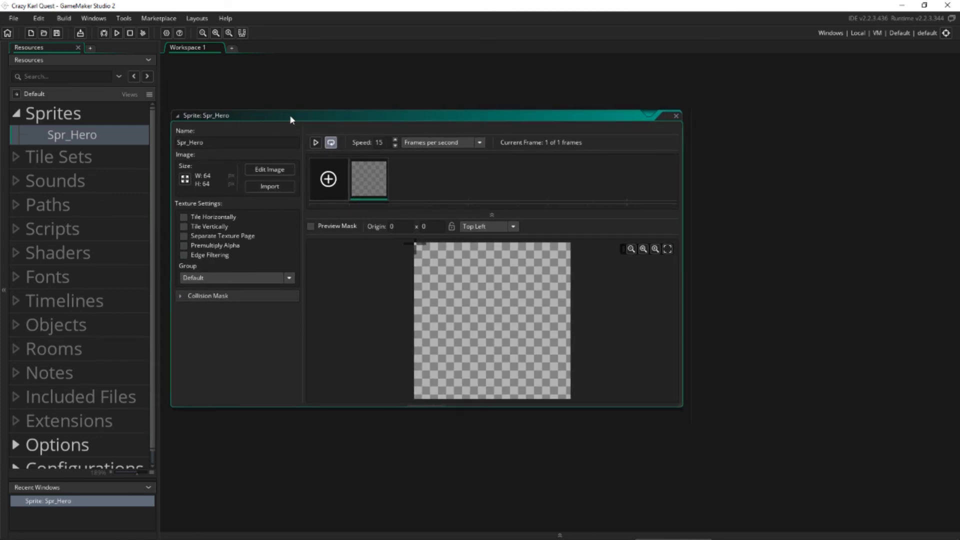
double_click(364, 188)
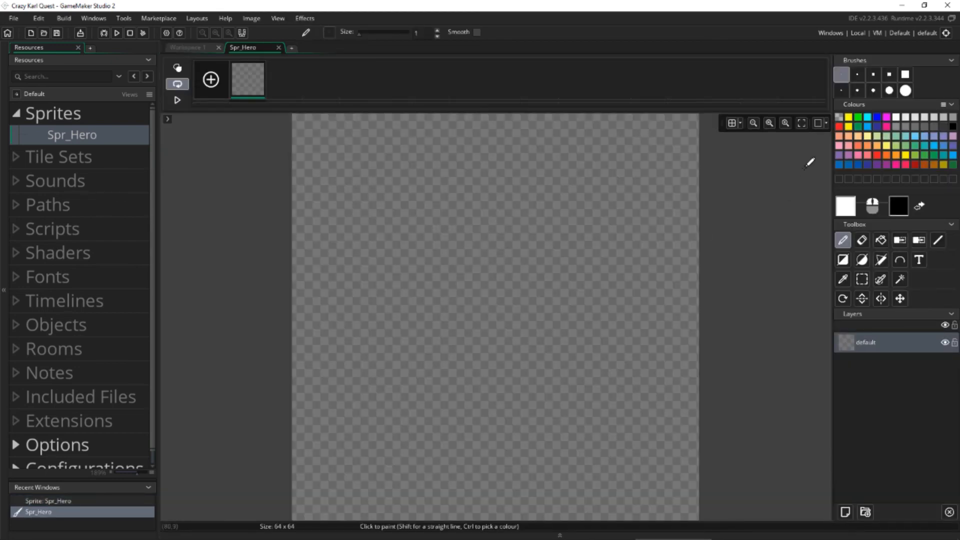
click(840, 126)
mouse_move(439, 174)
mouse_down()
mouse_move(405, 232)
mouse_move(485, 189)
mouse_move(396, 236)
mouse_move(360, 274)
mouse_move(474, 300)
mouse_up()
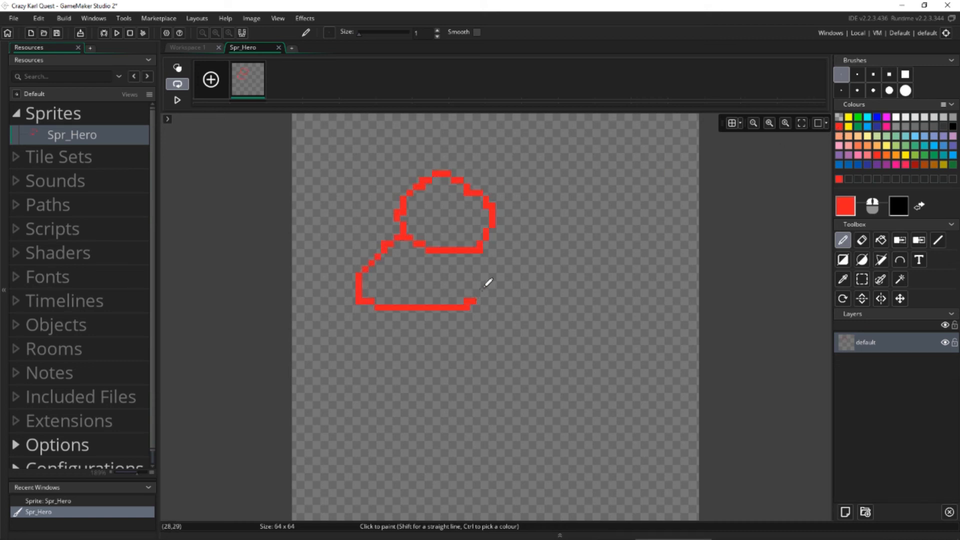
drag(493, 247, 474, 300)
mouse_move(361, 303)
mouse_down()
mouse_move(358, 358)
mouse_move(405, 309)
mouse_move(470, 360)
mouse_move(468, 303)
mouse_up()
mouse_move(390, 240)
mouse_down()
mouse_move(350, 213)
mouse_move(374, 262)
mouse_up()
mouse_move(494, 263)
mouse_down()
mouse_move(504, 251)
mouse_move(516, 304)
mouse_move(488, 279)
mouse_up()
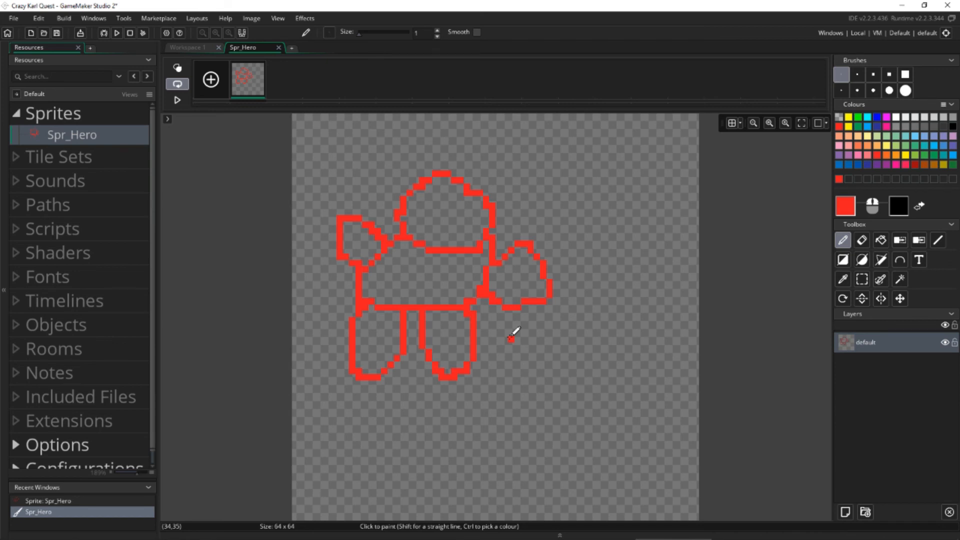
click(278, 48)
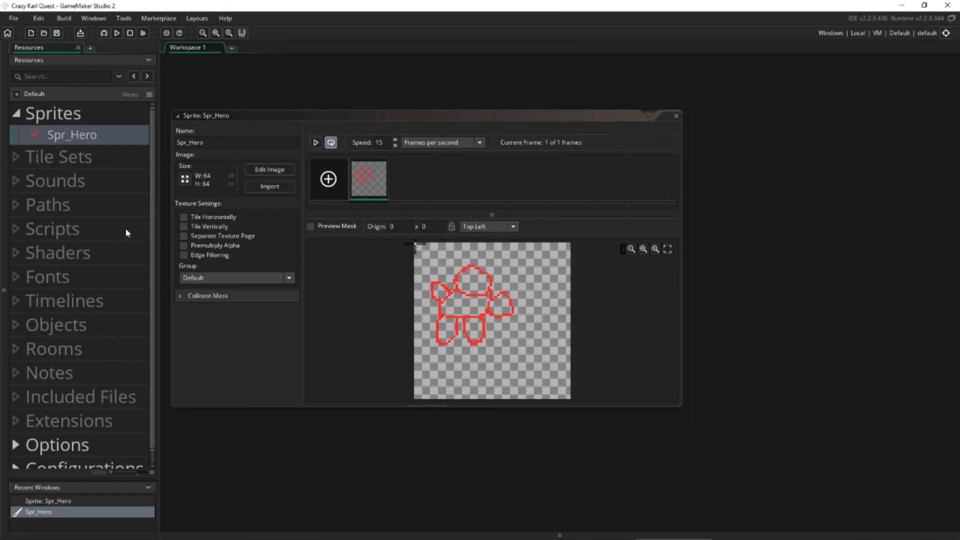
Import hero1.png from the VideoMaking\Graphics folder on drive D: as the image of Spr_Hero.
click(269, 187)
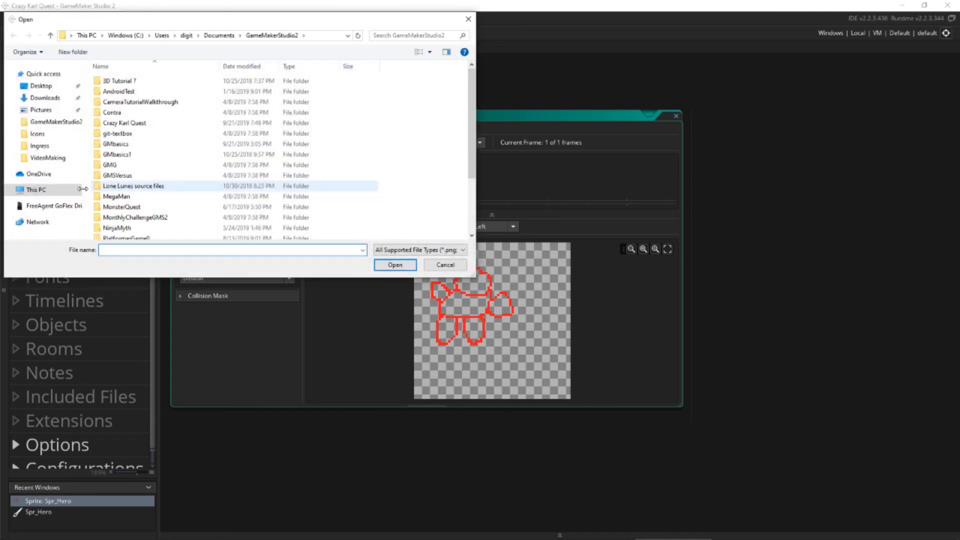
click(42, 191)
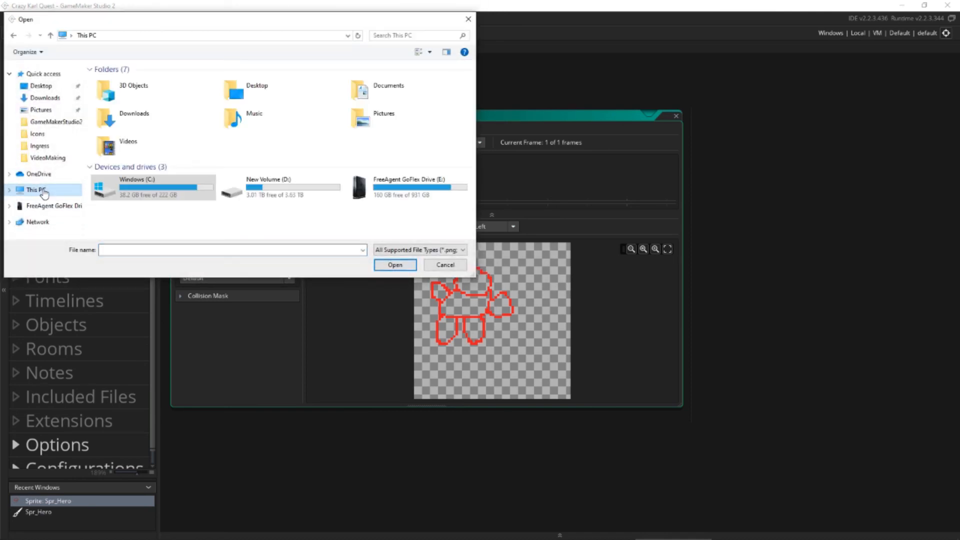
double_click(242, 184)
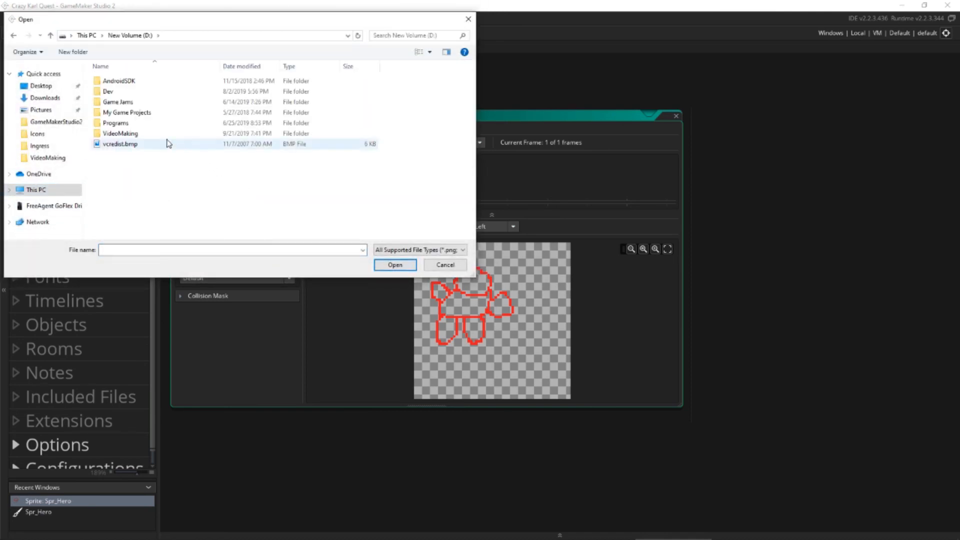
double_click(123, 133)
double_click(117, 89)
click(224, 119)
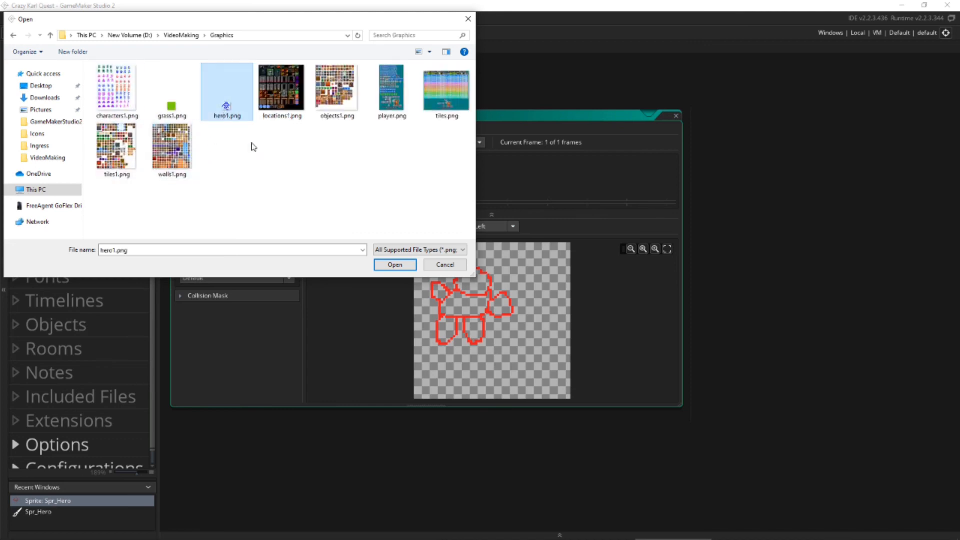
click(396, 265)
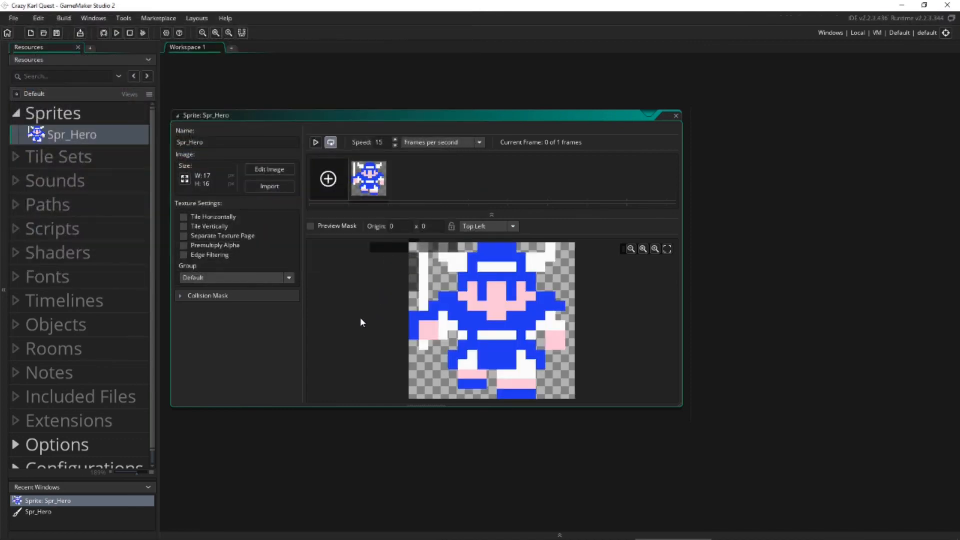
Resize the canvas of Spr_Hero to a width of 16 pixels without scaling the image.
drag(386, 119, 394, 103)
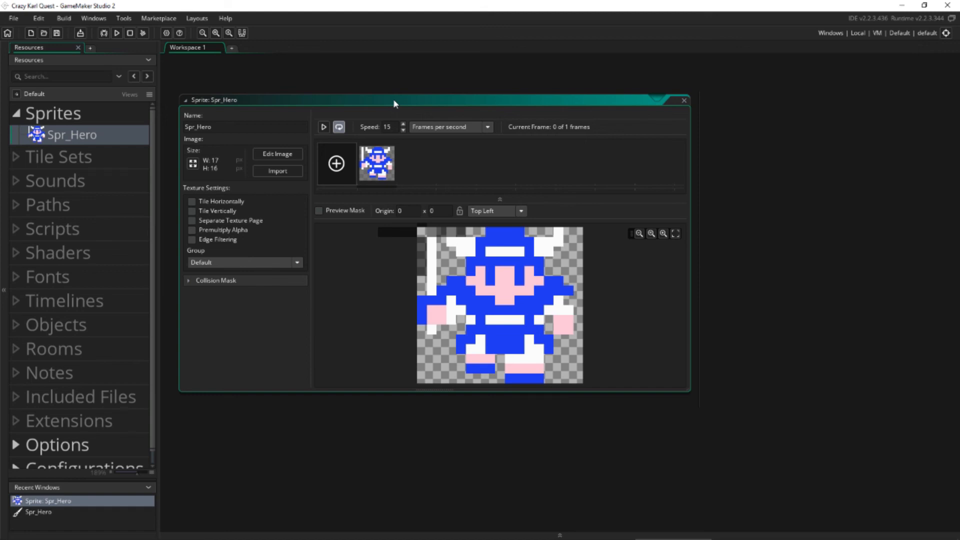
drag(394, 102, 388, 73)
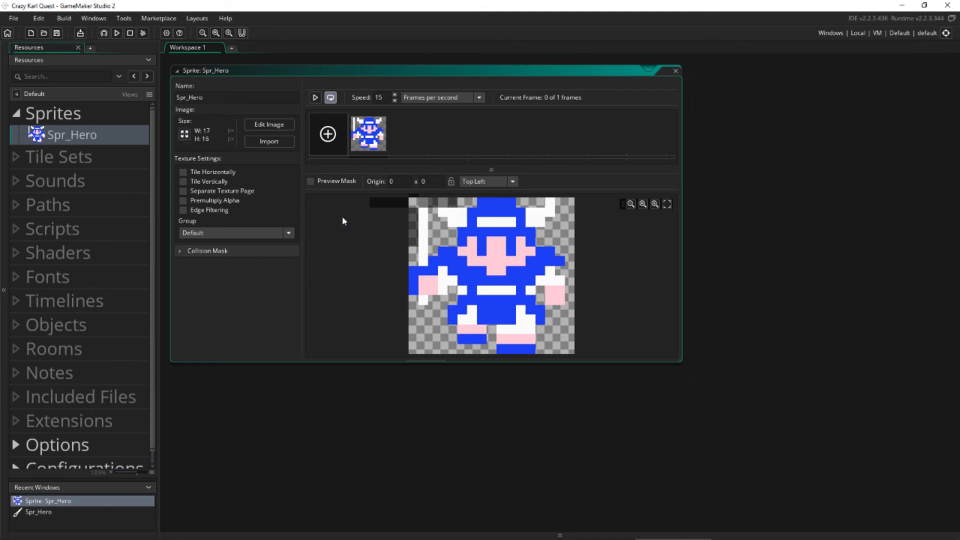
click(184, 134)
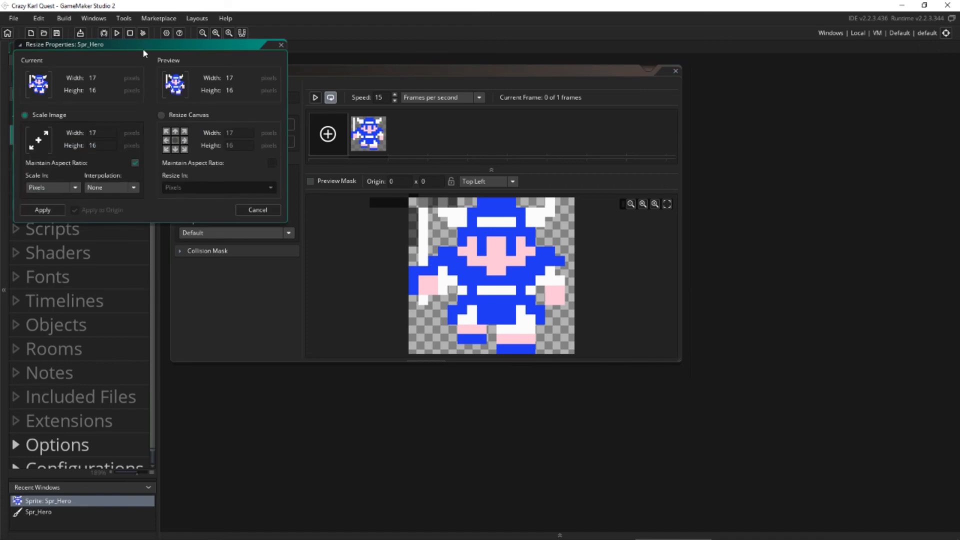
drag(143, 50, 182, 98)
click(200, 162)
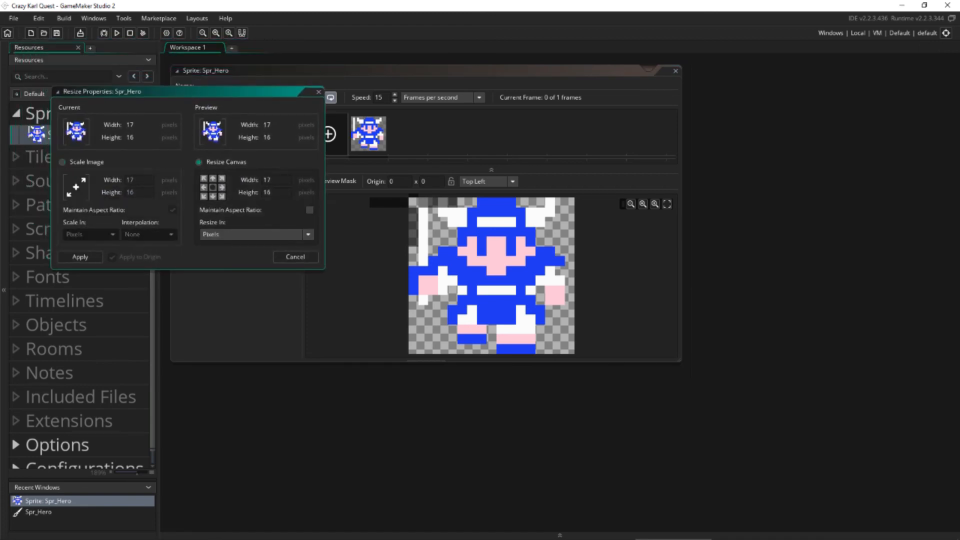
click(258, 183)
text(16)
click(83, 256)
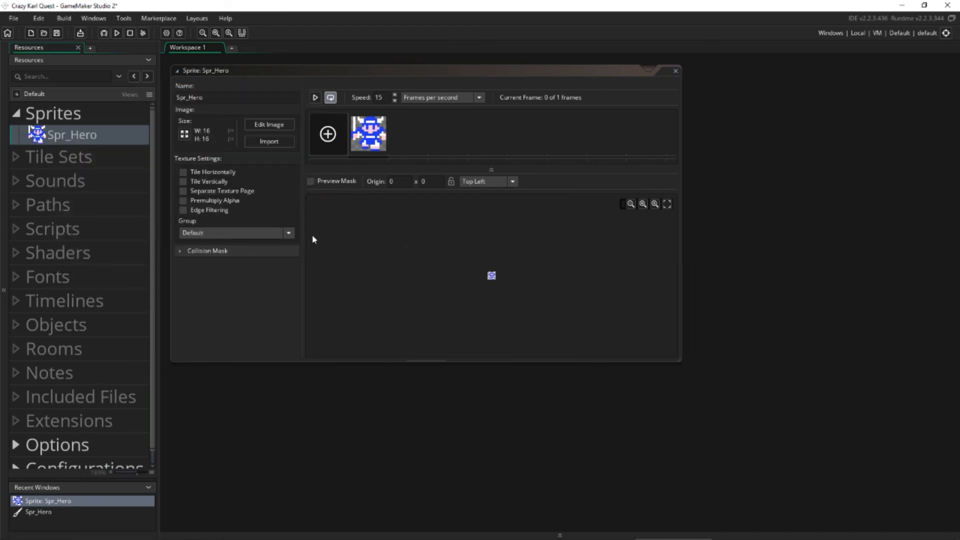
View the Spr_Hero frame in the image editor and return to the sprite's properties in the workspace.
click(373, 142)
double_click(372, 142)
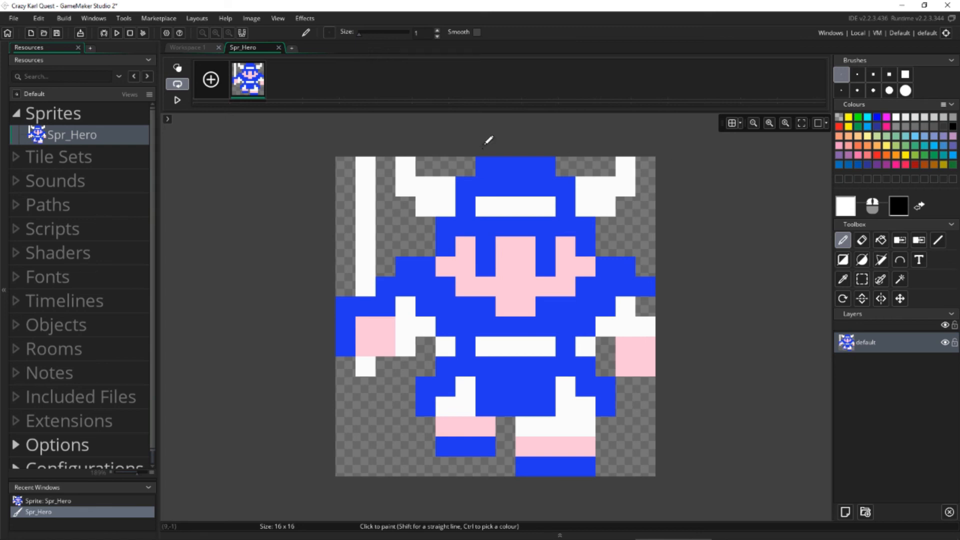
double_click(83, 135)
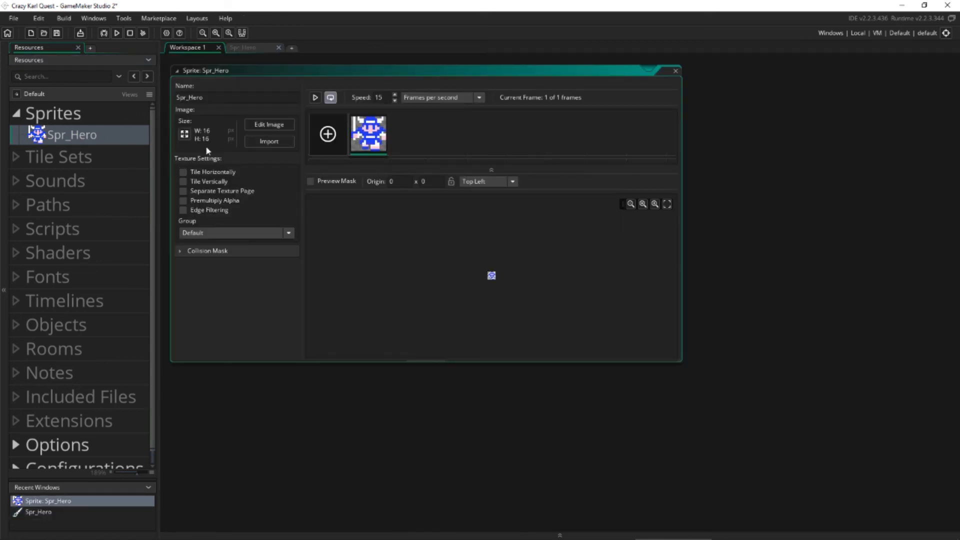
mouse_move(364, 144)
Create a second sprite in the Sprites group and name it Spr_grass1.
click(63, 117)
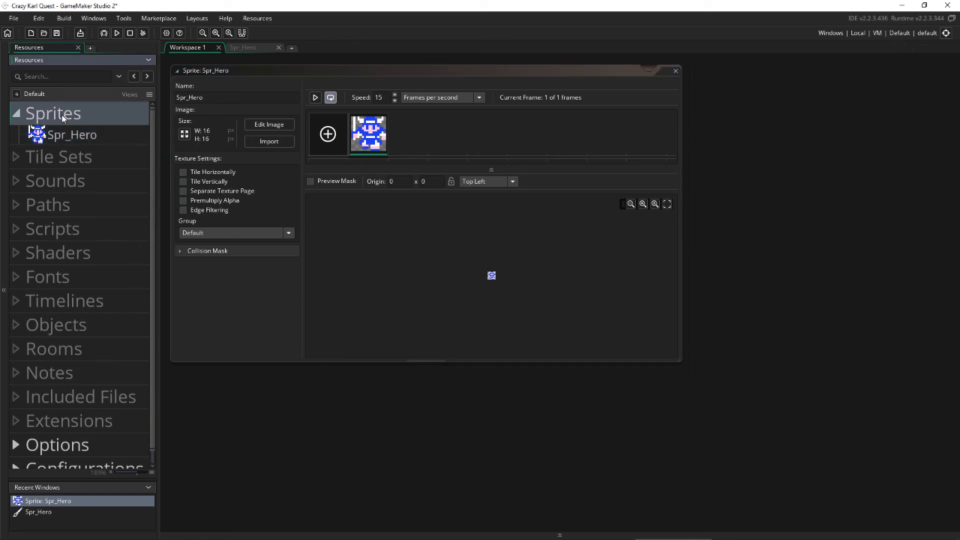
right_click(63, 117)
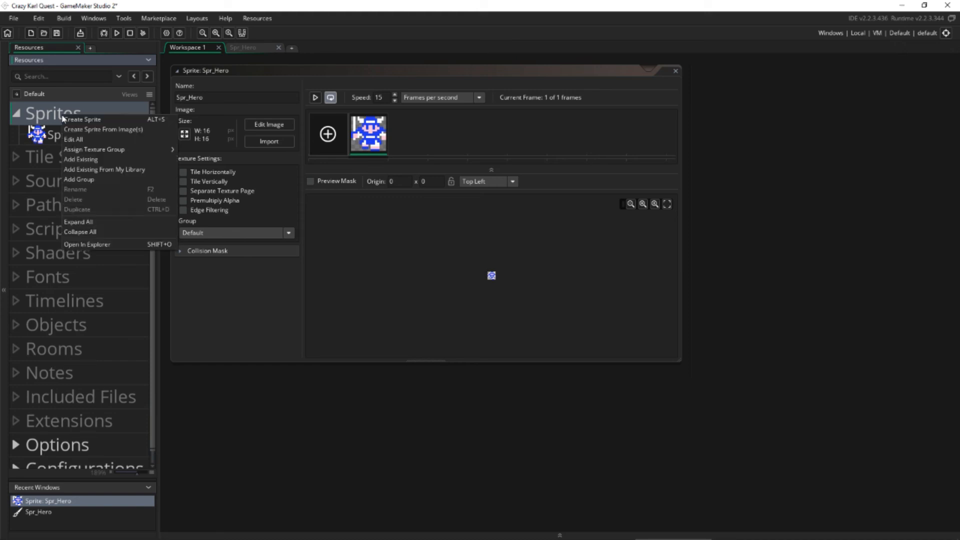
click(80, 123)
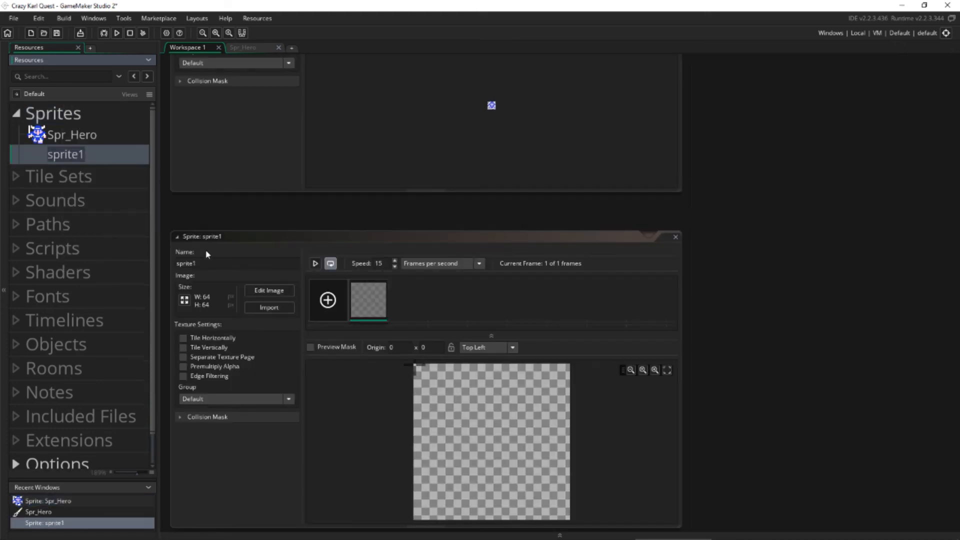
drag(202, 264, 164, 263)
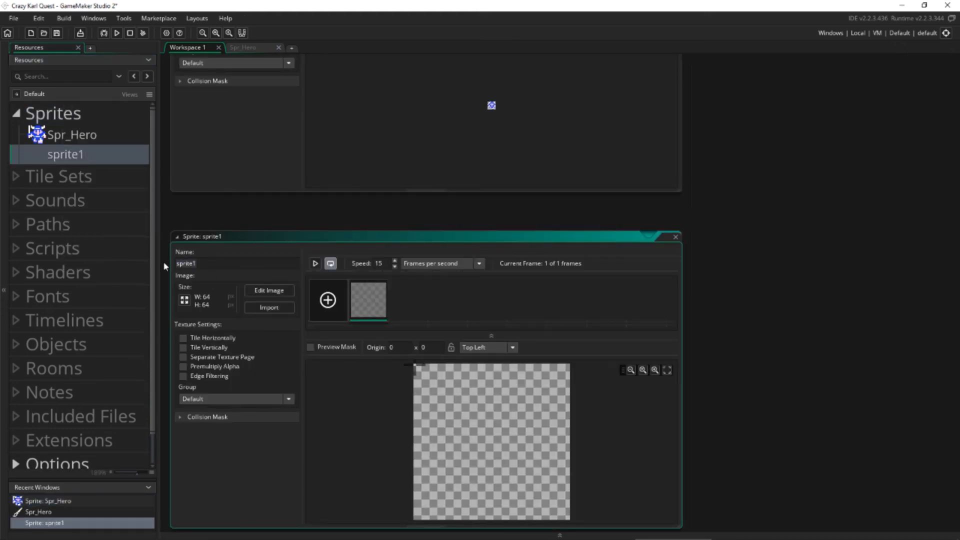
text(Spr_grass1)
Import grass1.png as the image of Spr_grass1 and close both sprite windows in the workspace.
click(265, 310)
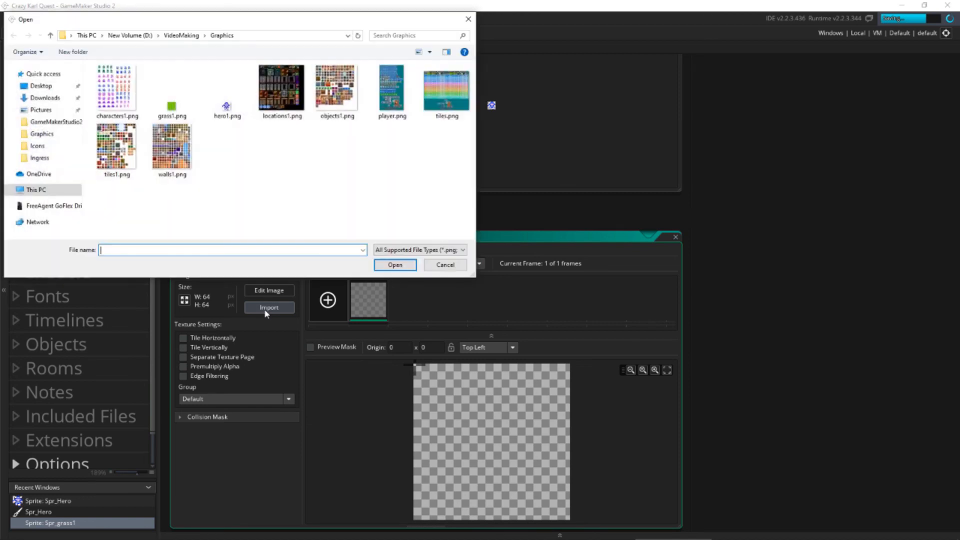
click(171, 106)
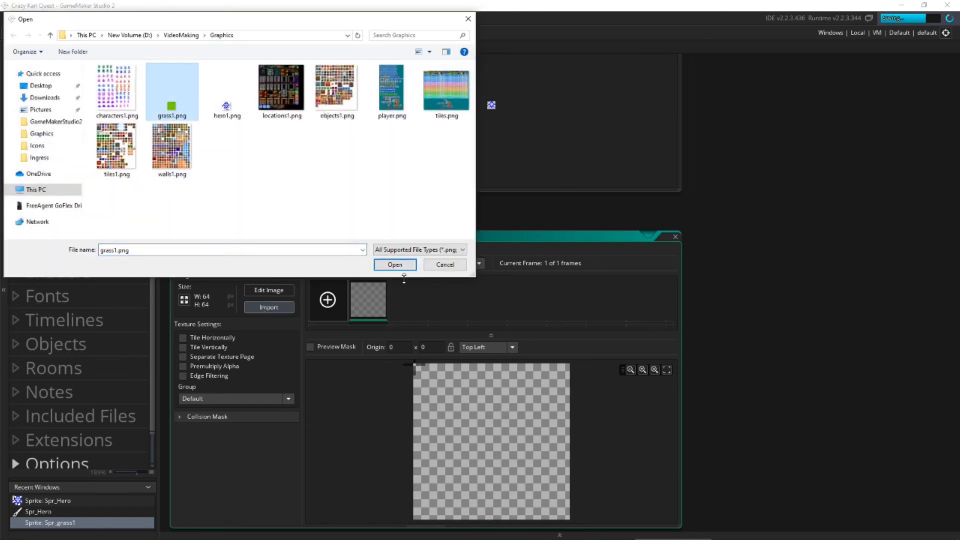
click(395, 264)
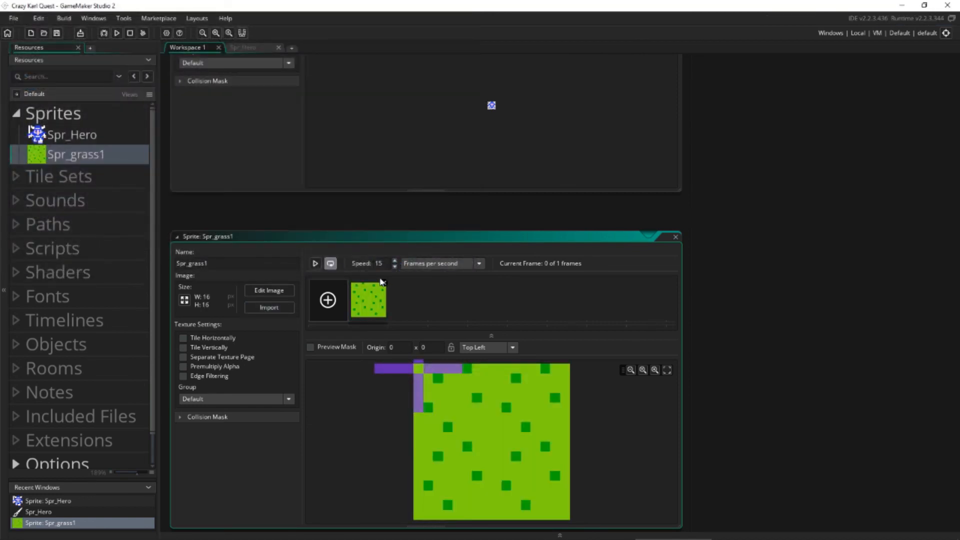
mouse_move(390, 240)
mouse_down()
mouse_move(384, 197)
mouse_move(399, 238)
mouse_up()
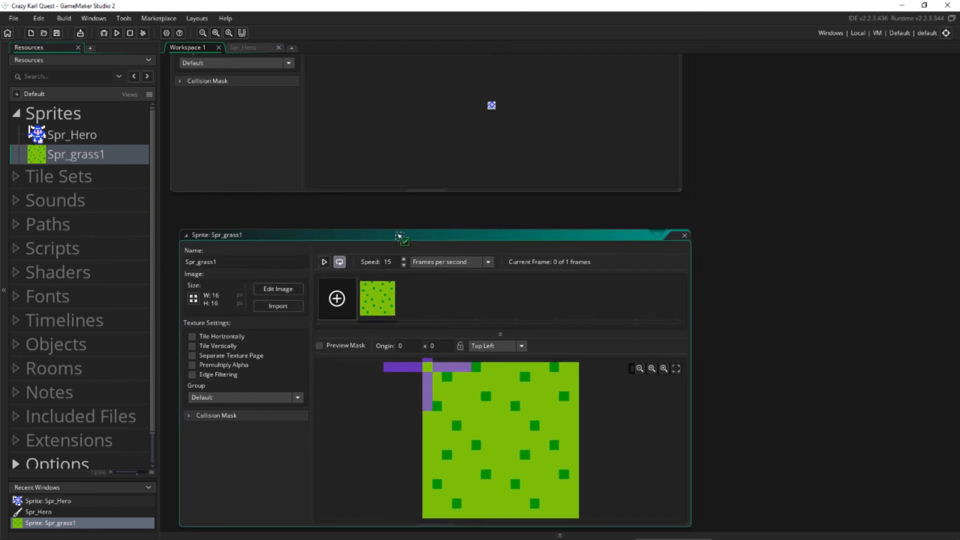
click(684, 235)
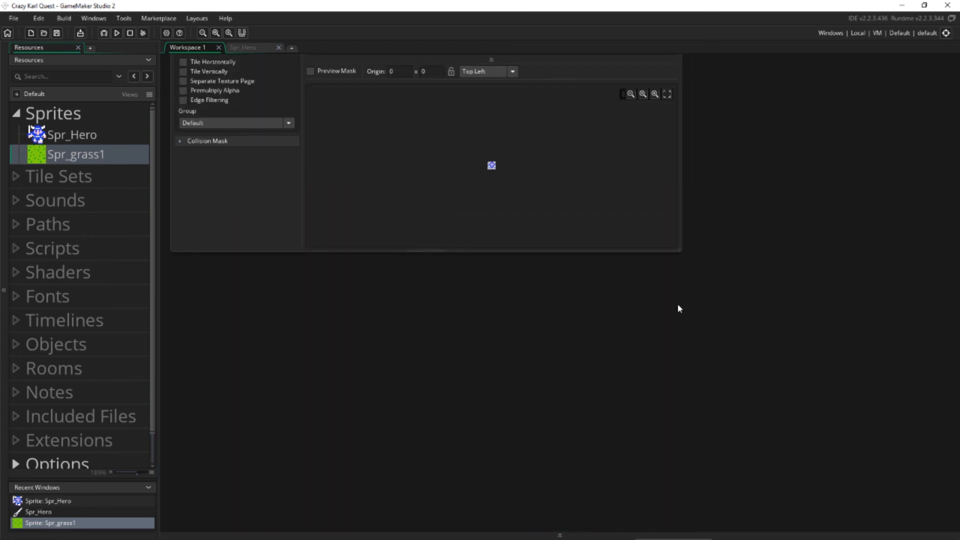
click(678, 145)
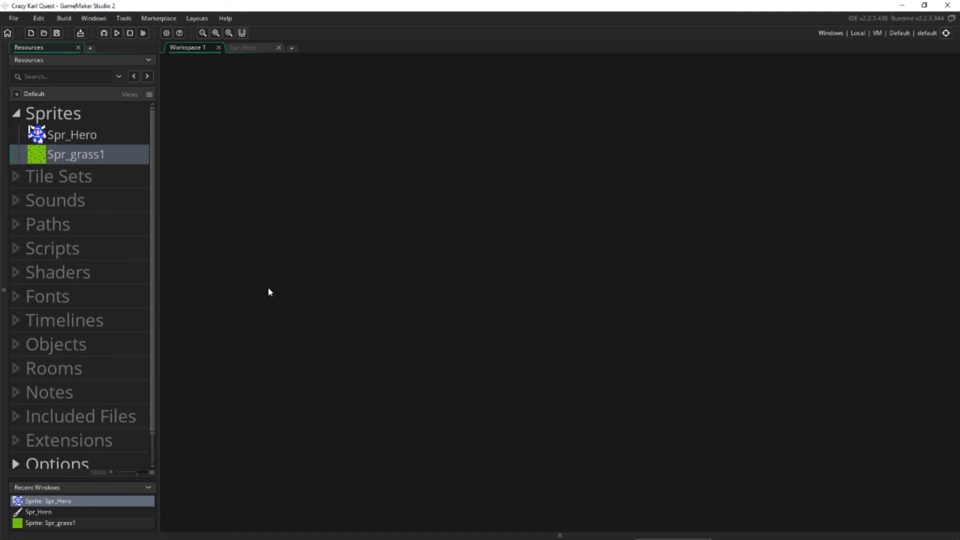
Create a new object in the Objects group and name it Obj_Hero.
click(71, 347)
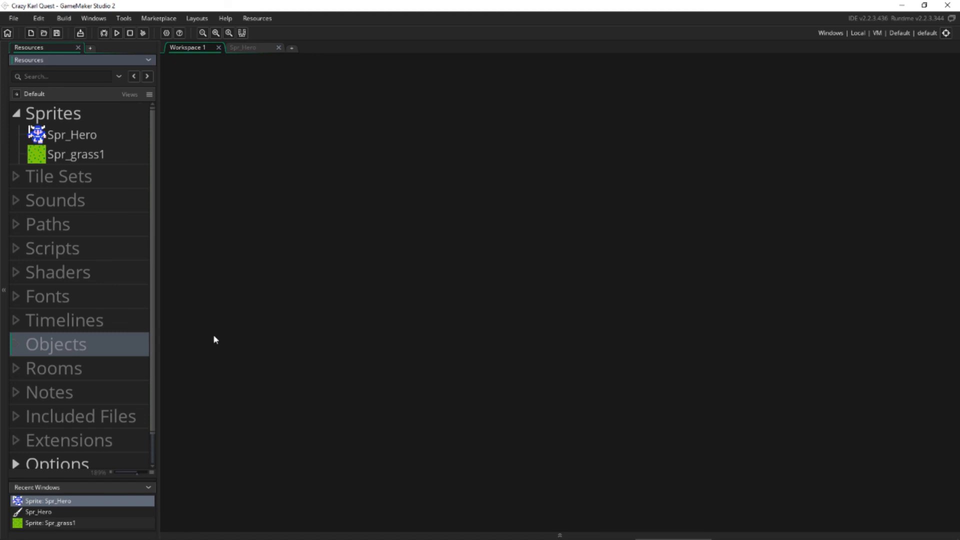
right_click(109, 345)
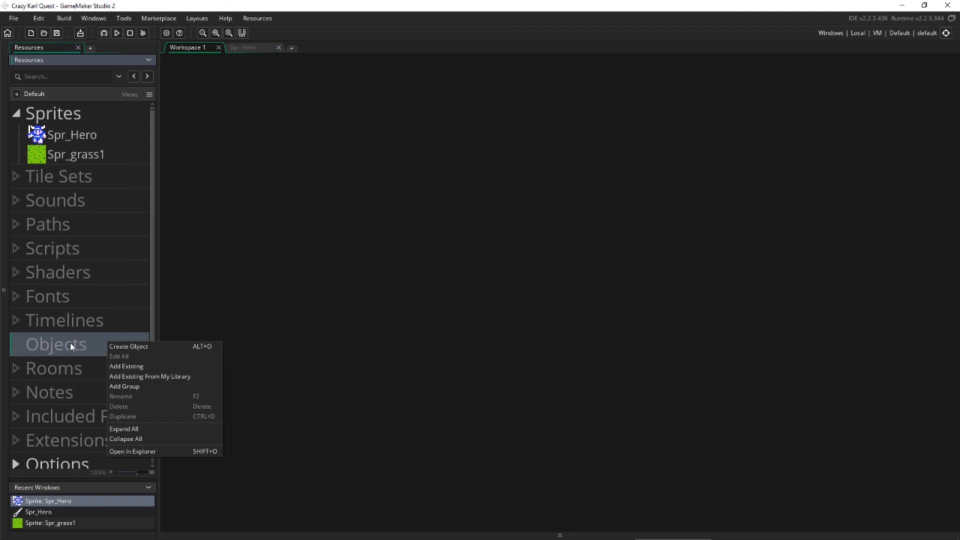
click(122, 347)
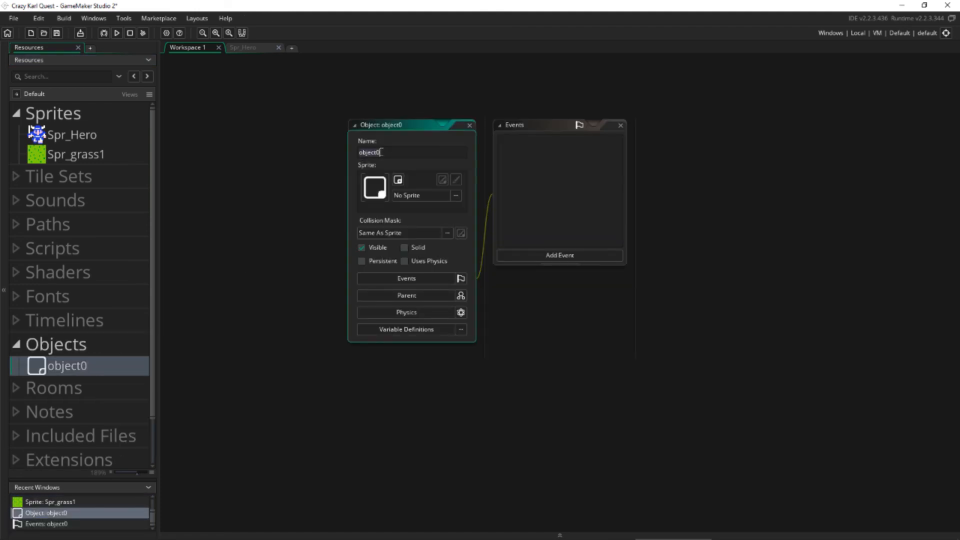
text(Obj_Hero)
Assign the Spr_Hero sprite to Obj_Hero.
drag(398, 125, 334, 124)
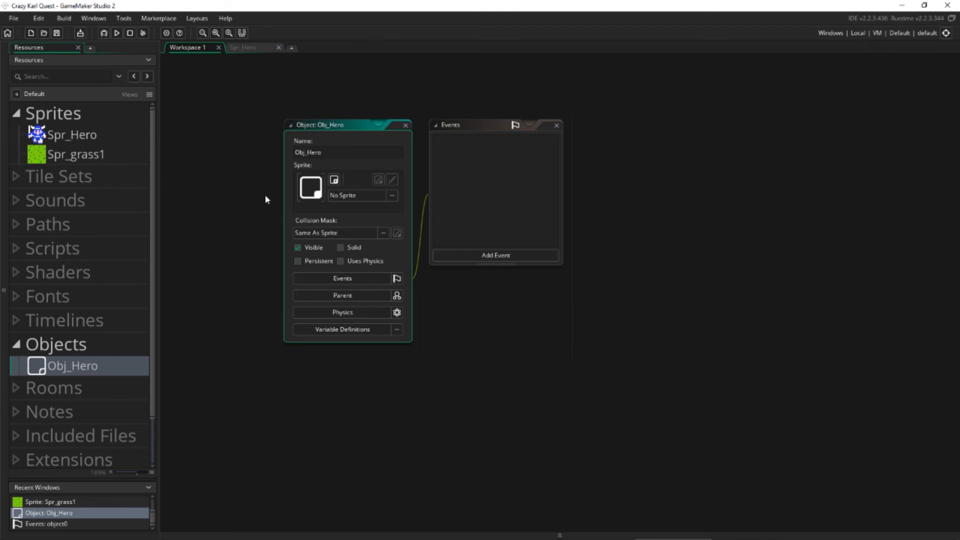
click(392, 196)
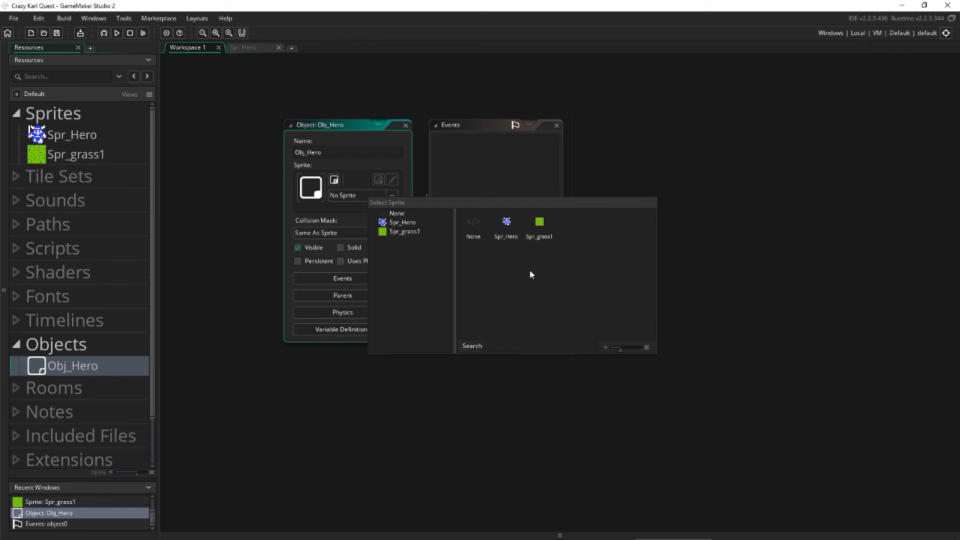
double_click(507, 224)
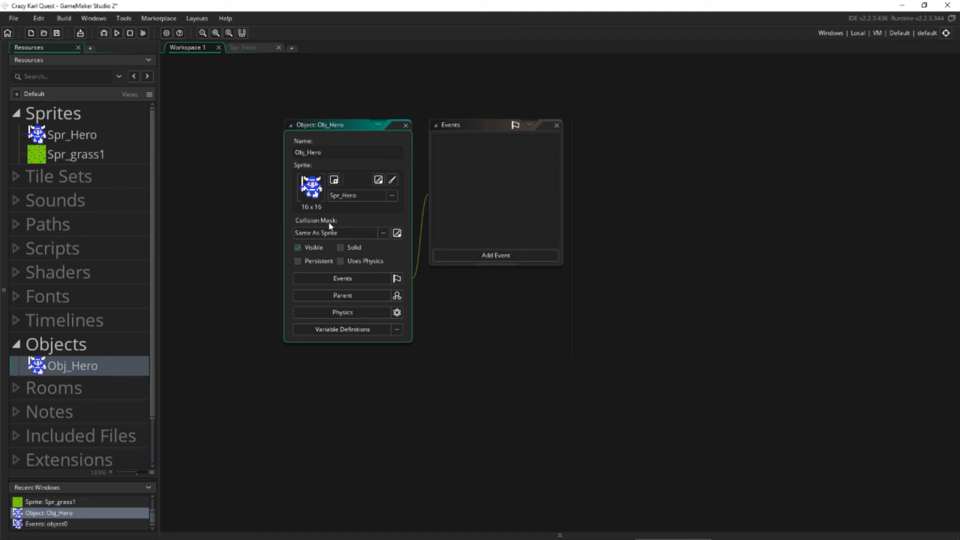
Create a second object in the Objects group and name it Obj_grass1.
click(71, 346)
right_click(71, 346)
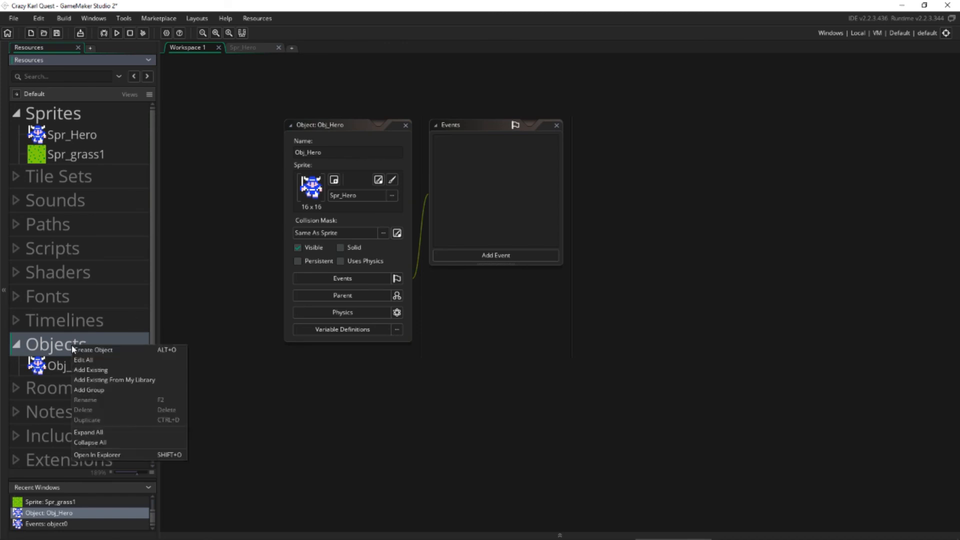
click(84, 352)
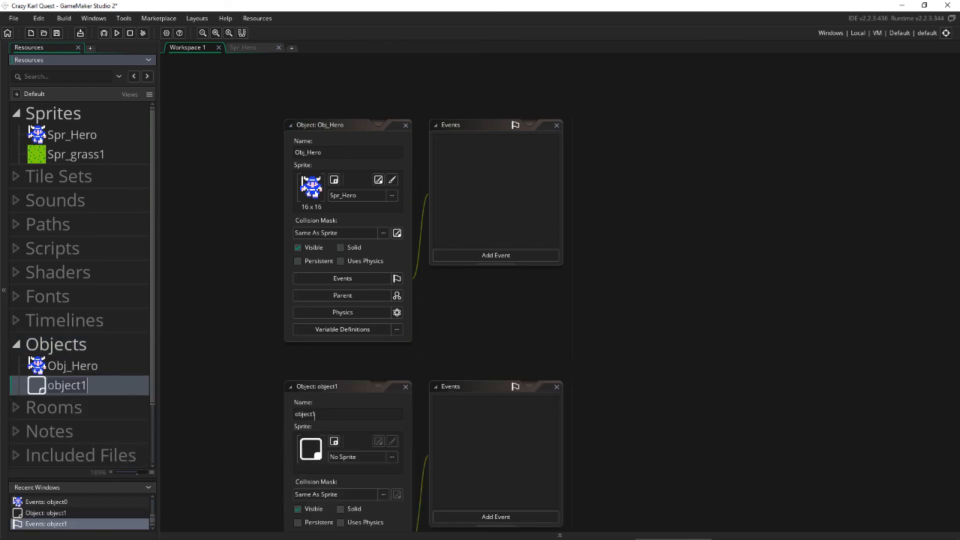
text(Obj_)
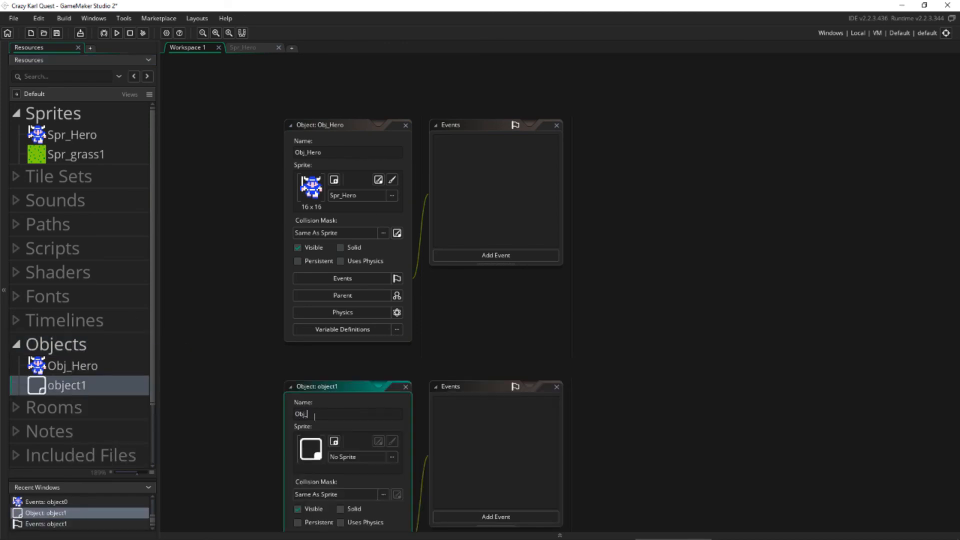
text(grass1)
Assign the Spr_grass1 sprite to Obj_grass1 and close both object windows.
click(392, 457)
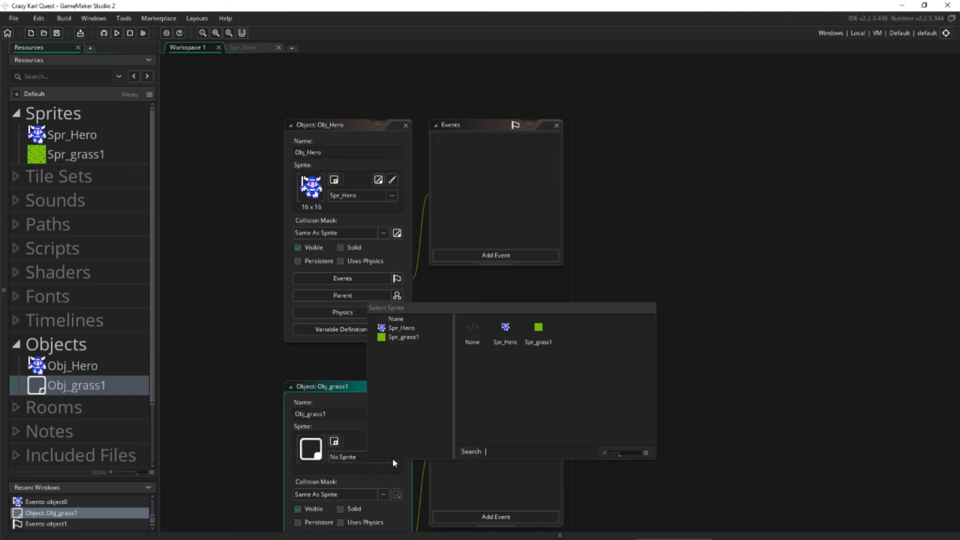
click(537, 333)
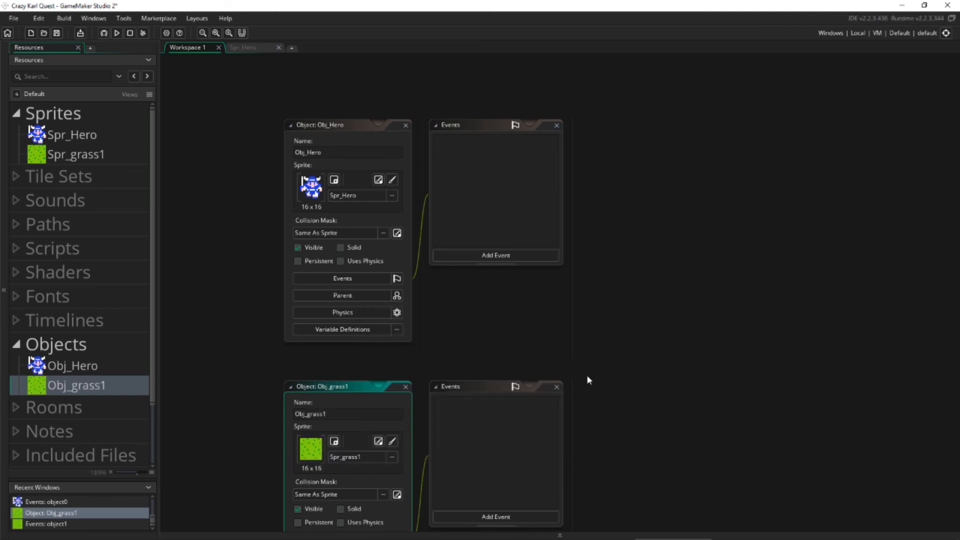
click(406, 125)
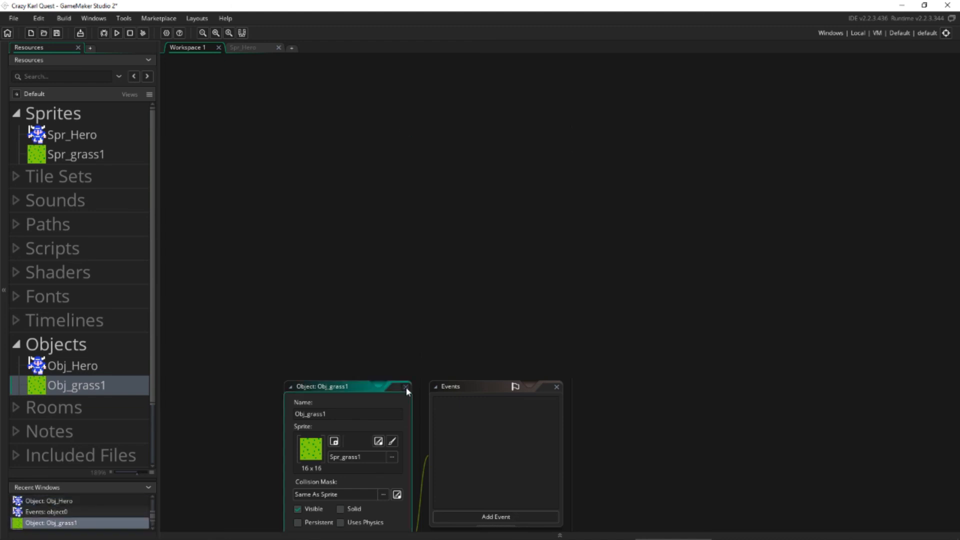
click(406, 387)
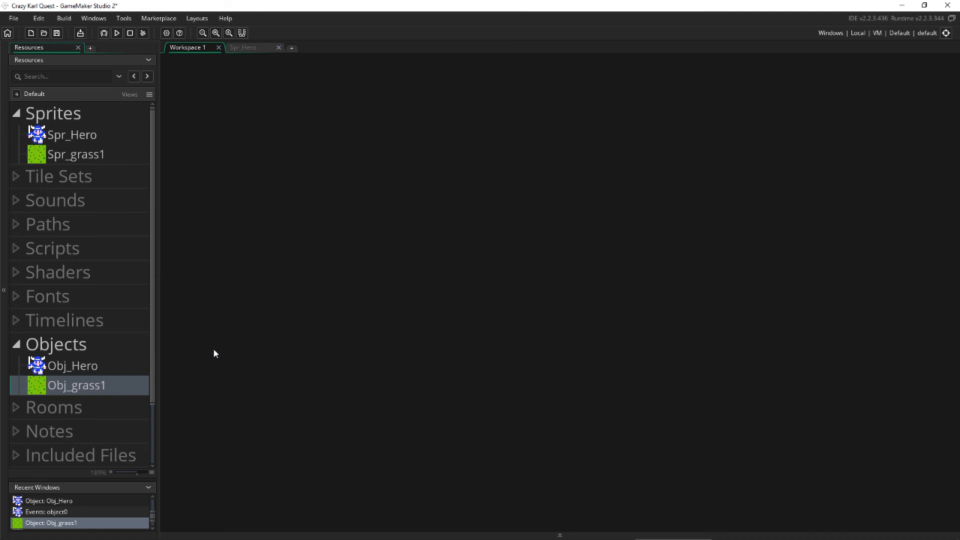
Create a new room in the Rooms group.
scroll(131, 368, down, 3)
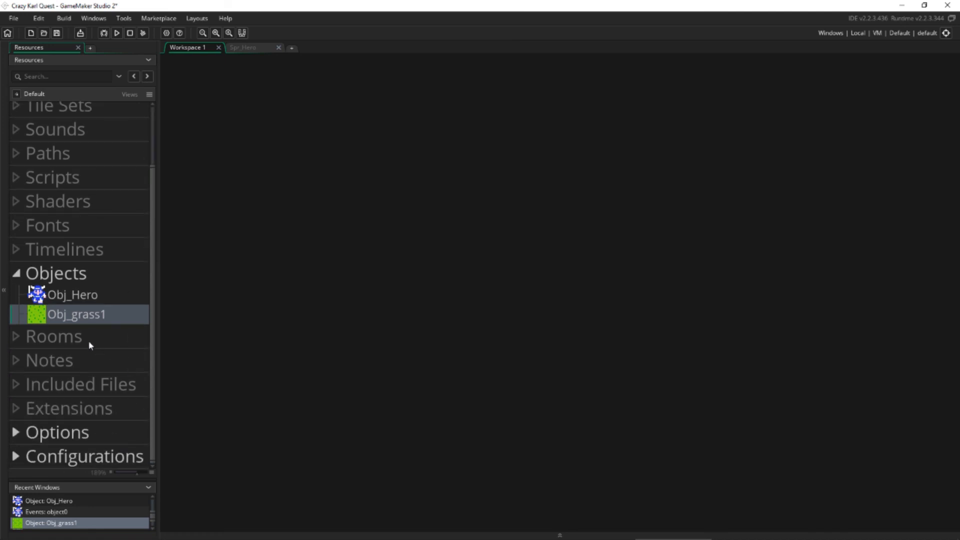
click(83, 338)
right_click(84, 340)
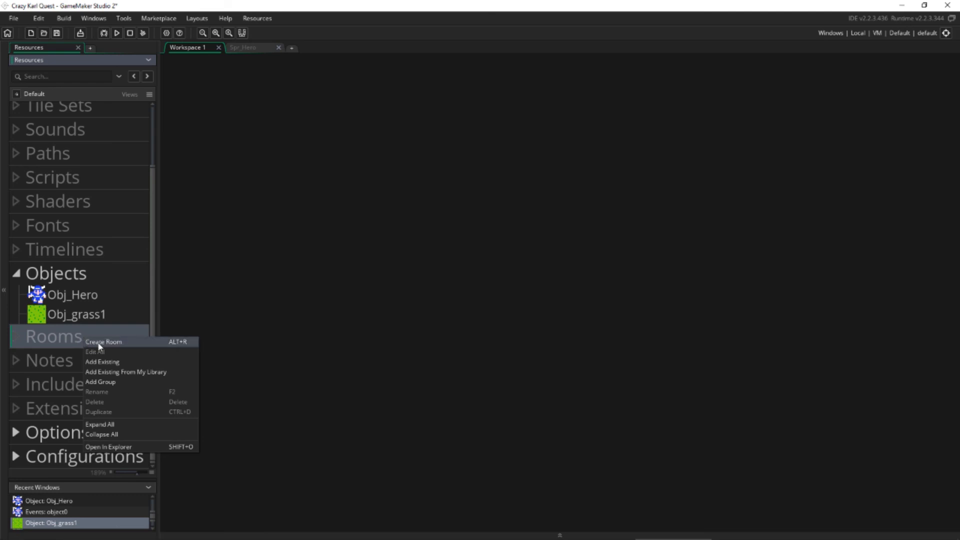
click(99, 344)
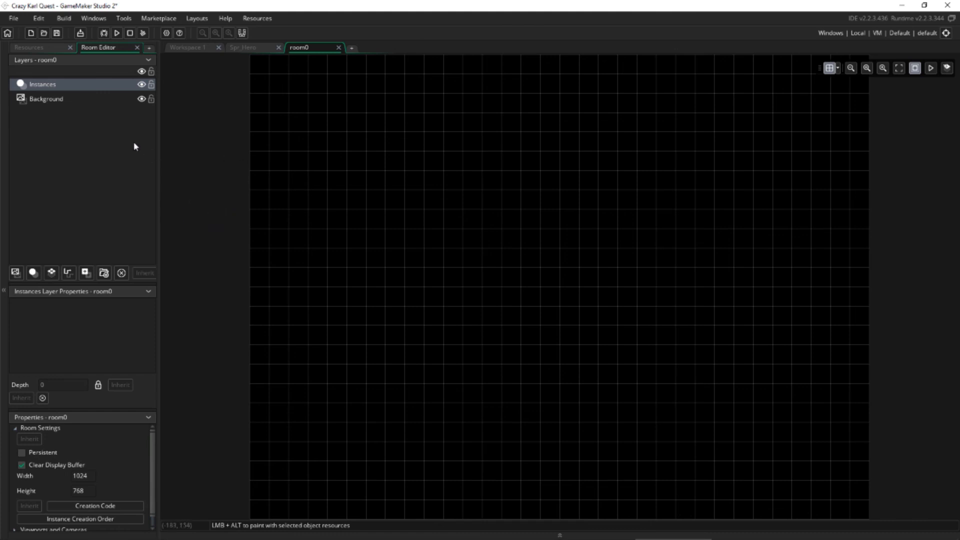
Rename the new room as Rm_grassField in the resource tree.
click(51, 56)
click(49, 48)
click(96, 46)
click(53, 47)
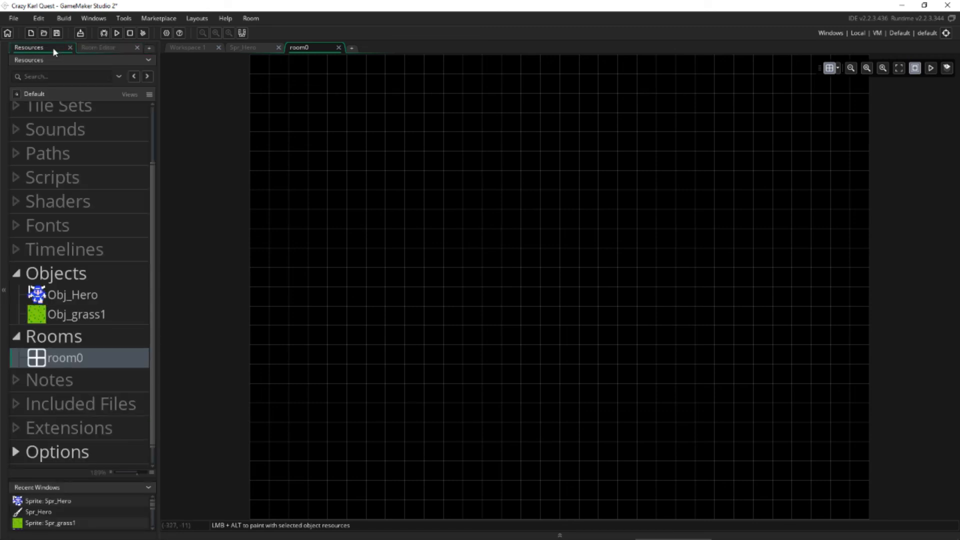
right_click(79, 359)
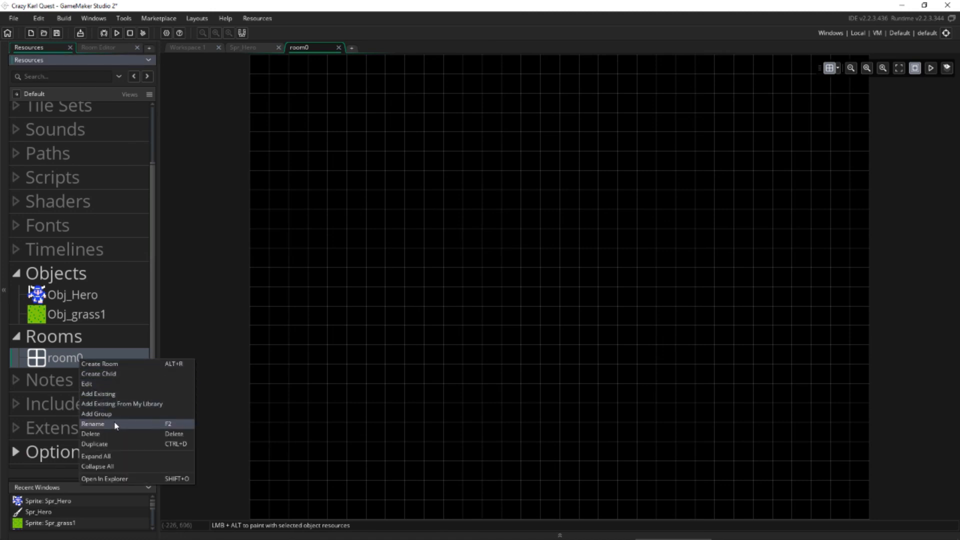
click(116, 424)
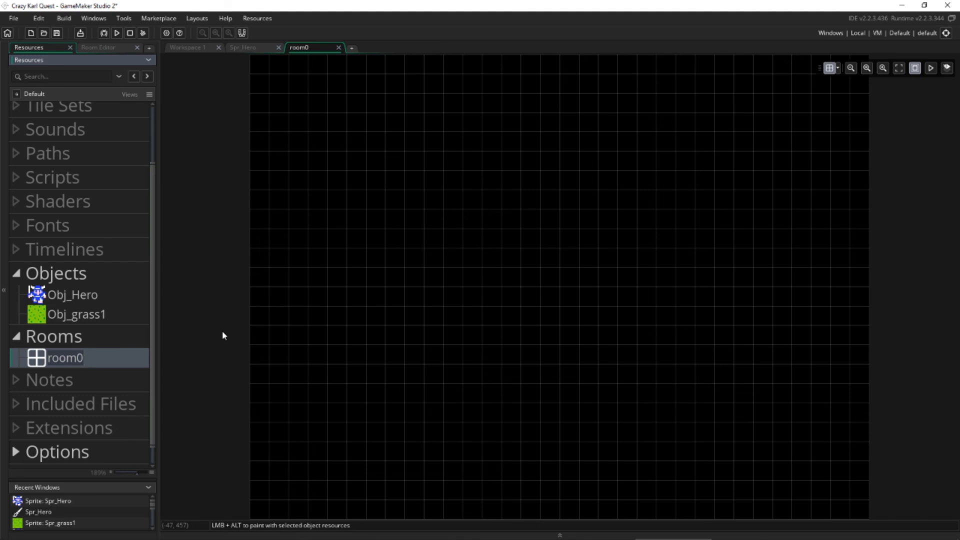
text(Rm_)
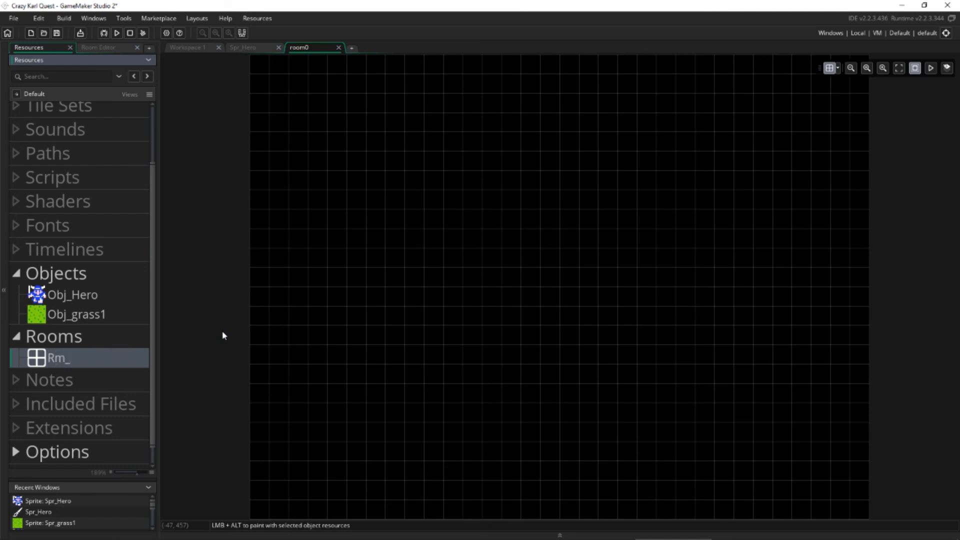
text(grassField)
key(Return)
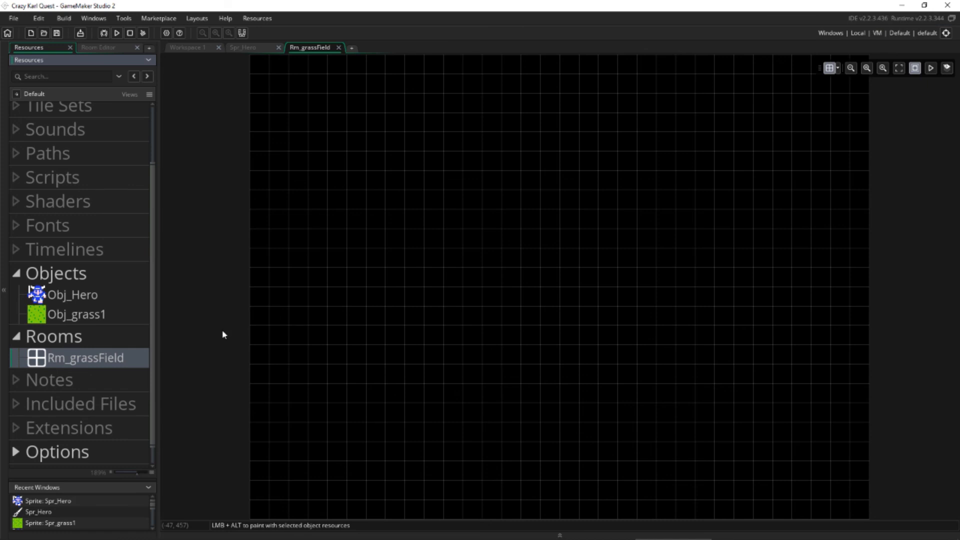
Set the Rm_grassField room's width to 480 and its height to 270 in its room settings.
click(99, 47)
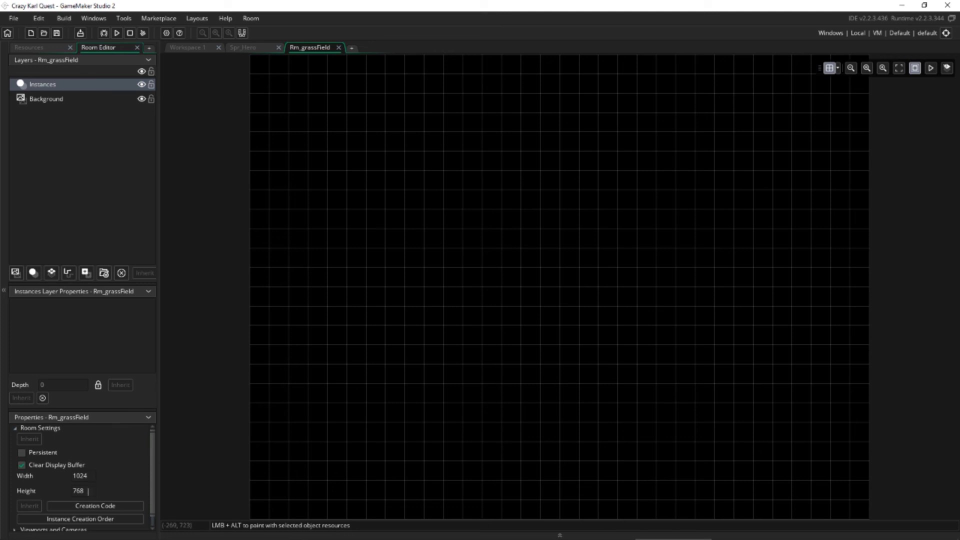
click(76, 476)
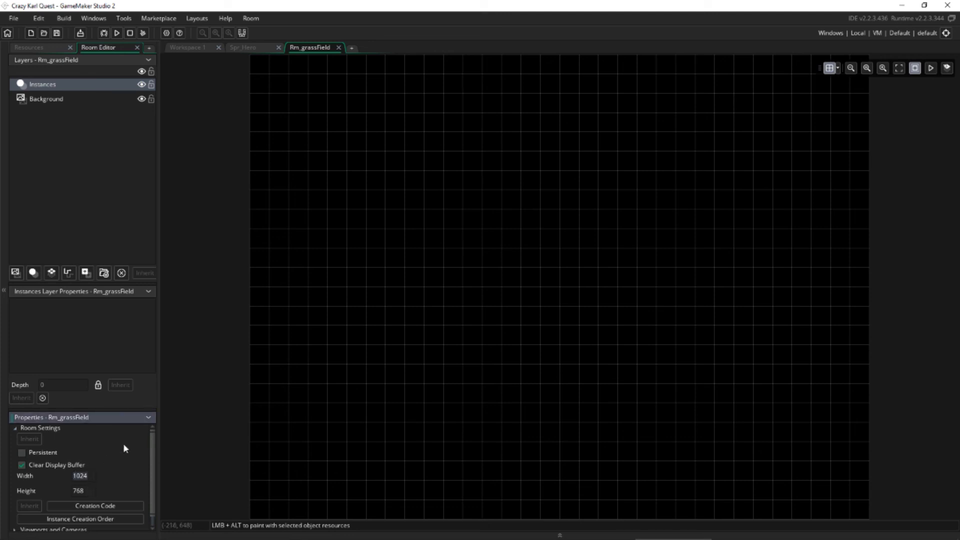
click(456, 535)
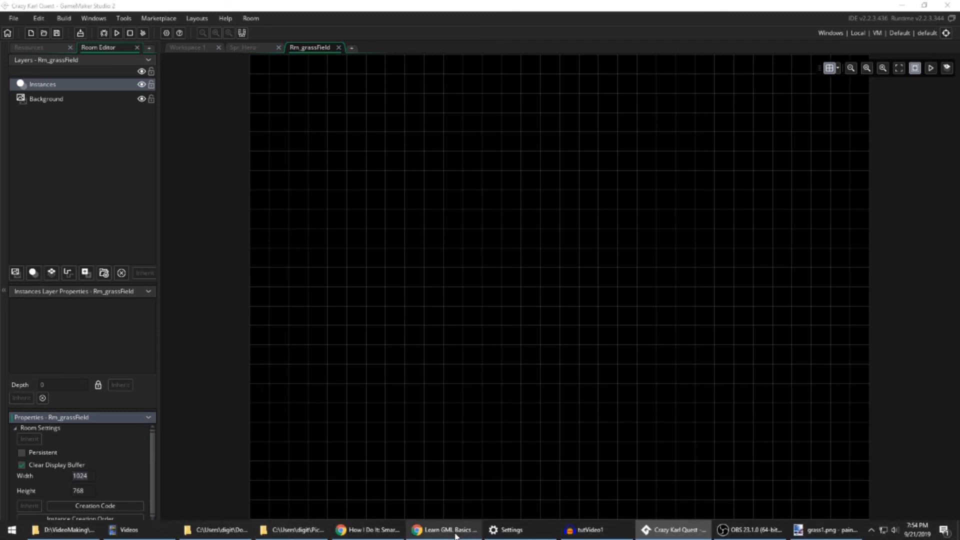
click(93, 476)
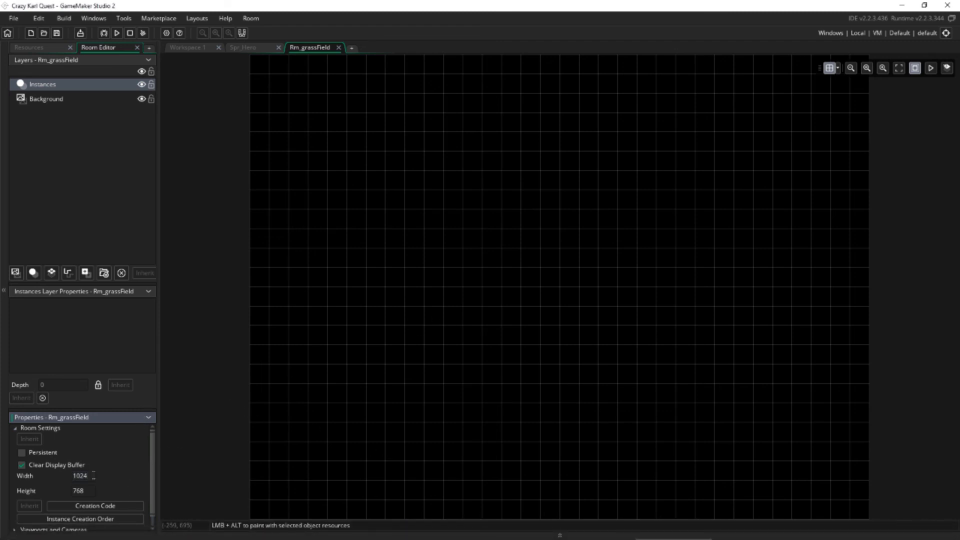
double_click(76, 474)
text(480)
key(Tab)
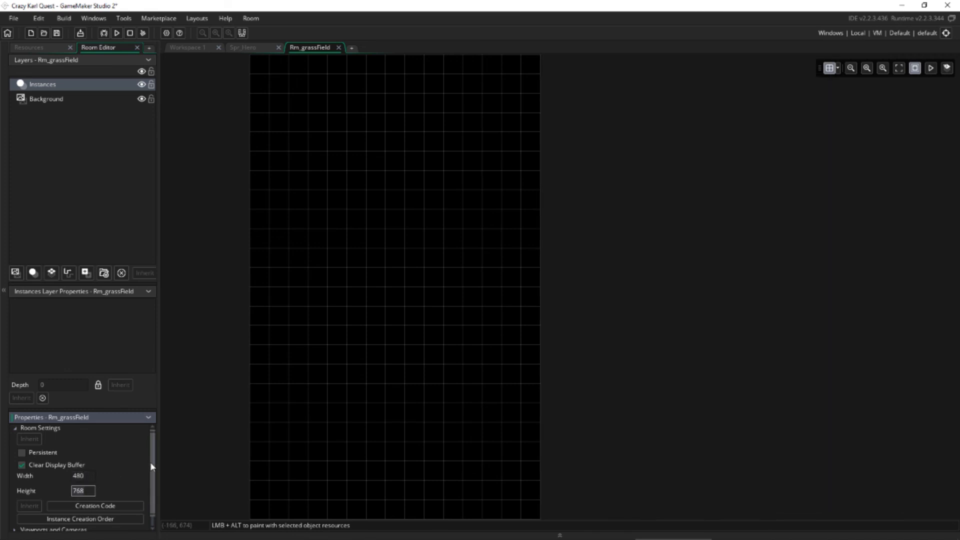
text(270)
key(Tab)
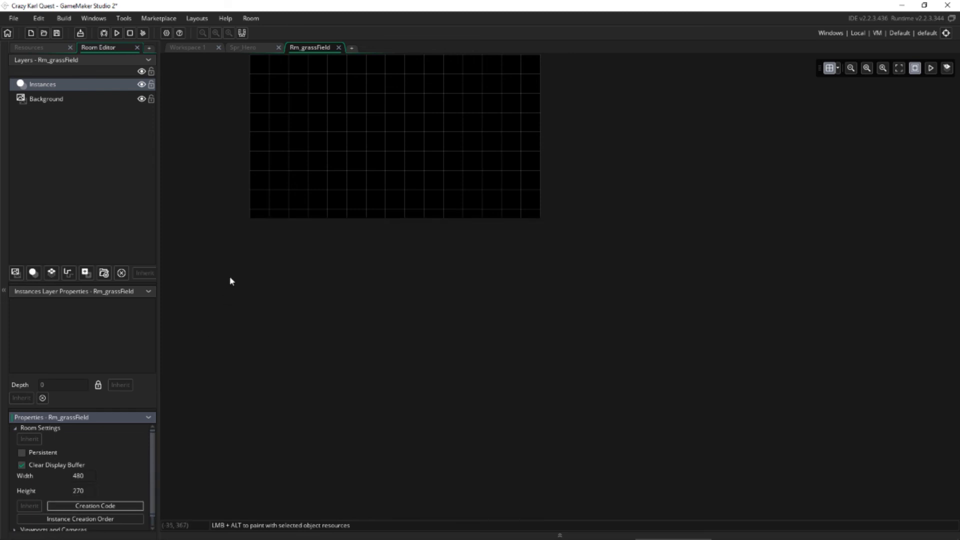
Examine the resized Rm_grassField room and its grid at different positions and zoom levels.
middle_drag(229, 276, 235, 392)
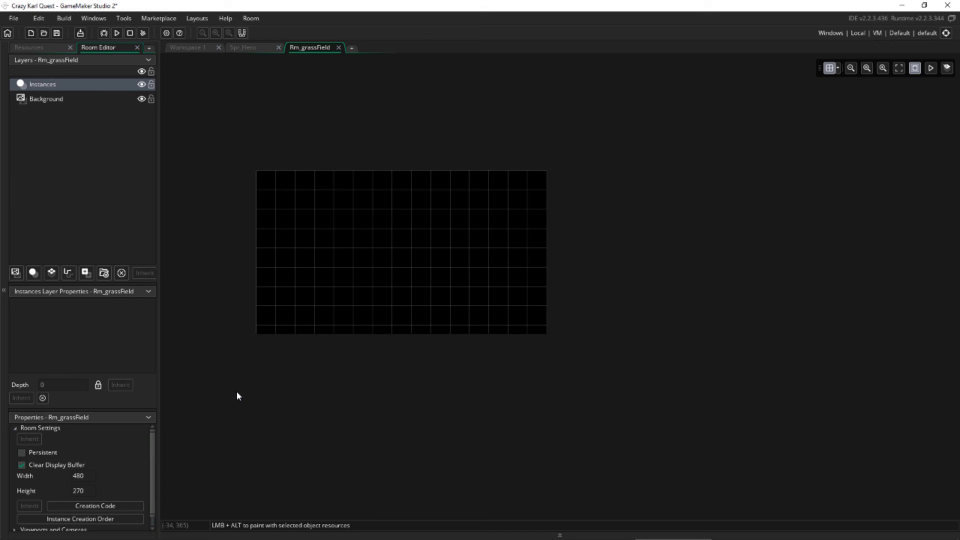
middle_drag(212, 206, 215, 255)
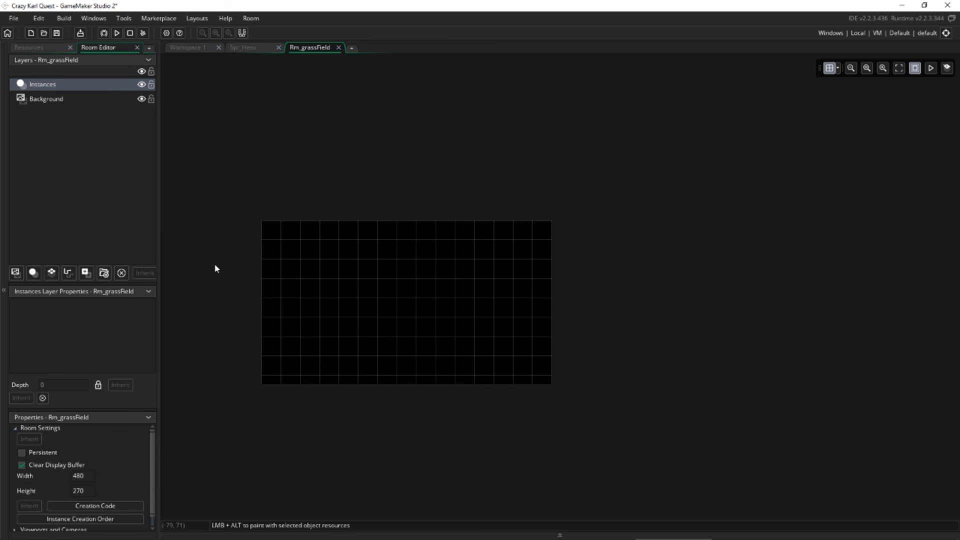
middle_drag(216, 269, 214, 213)
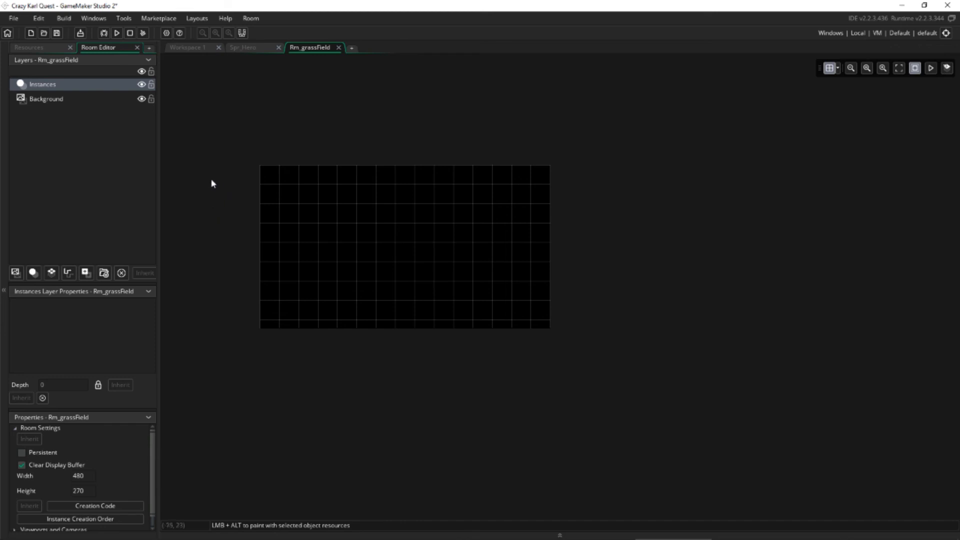
middle_drag(212, 183, 254, 220)
mouse_move(265, 271)
middle_down()
mouse_move(324, 270)
mouse_move(298, 317)
mouse_move(252, 283)
middle_up()
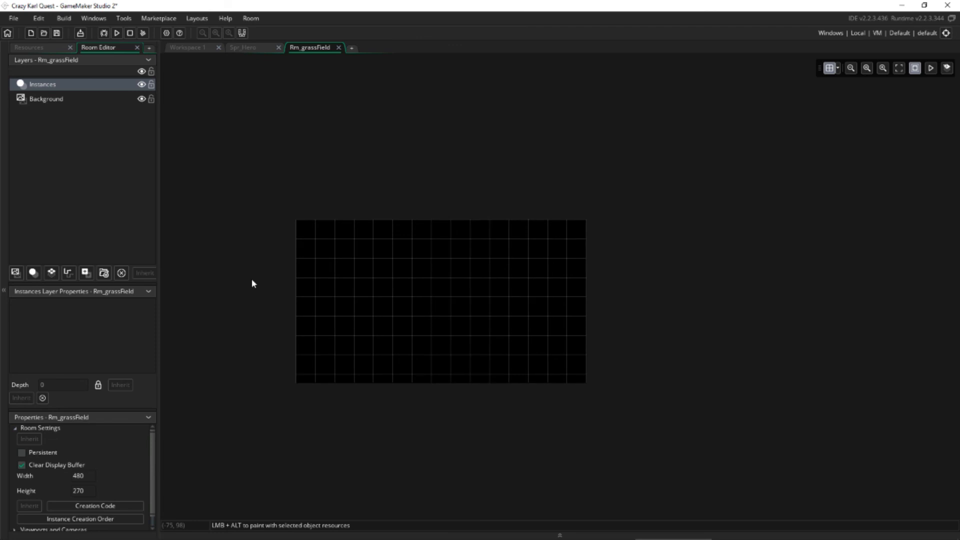
scroll(251, 283, up, 2)
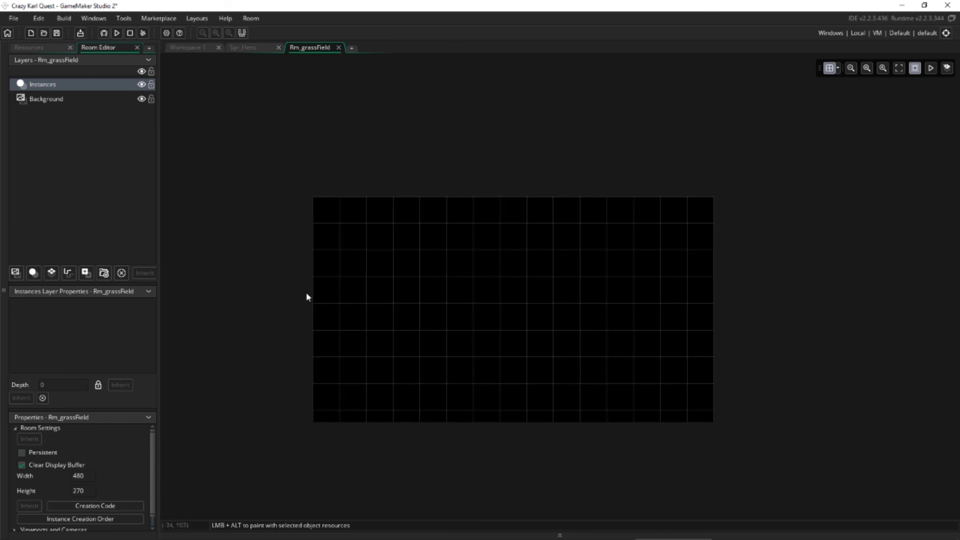
scroll(415, 311, up, 1)
scroll(416, 310, down, 3)
scroll(417, 314, up, 3)
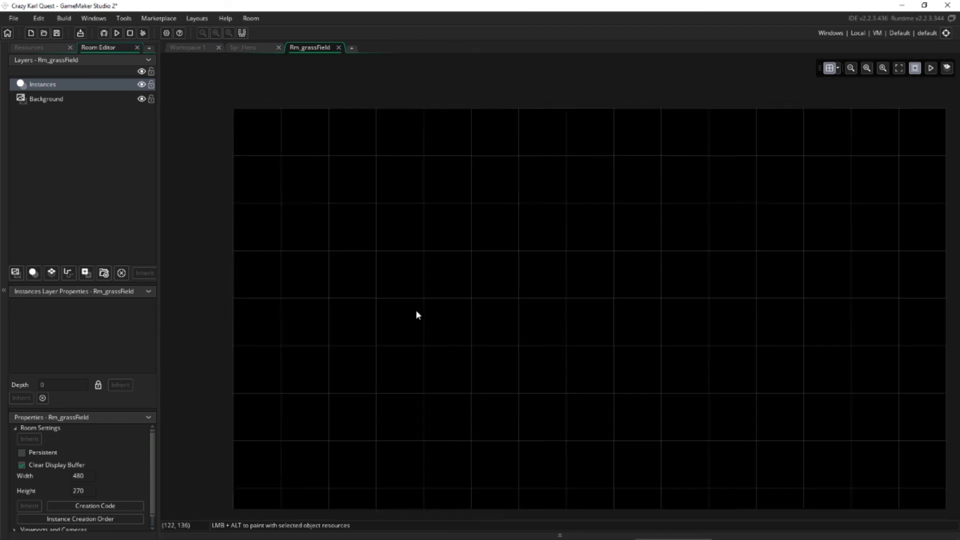
scroll(417, 314, down, 2)
scroll(416, 313, up, 1)
scroll(417, 314, down, 1)
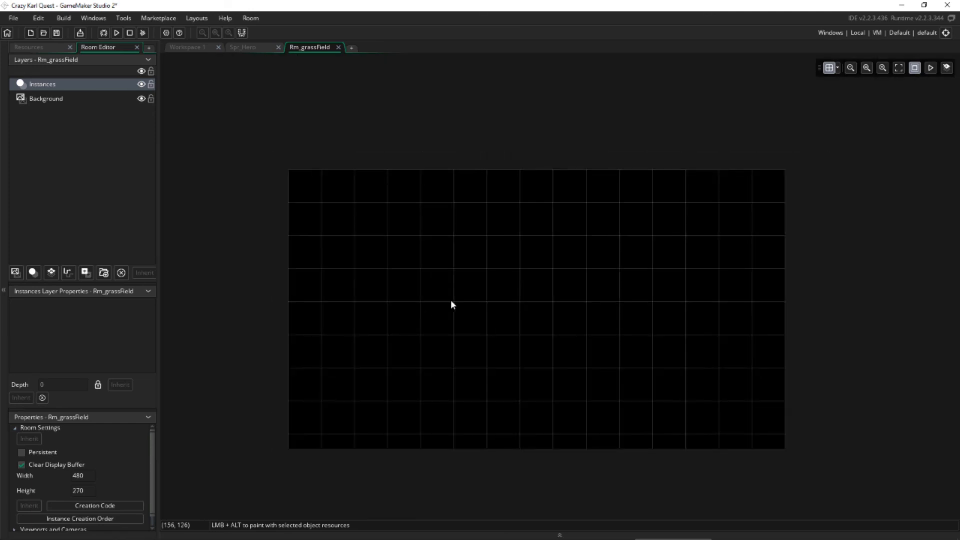
middle_drag(452, 304, 368, 274)
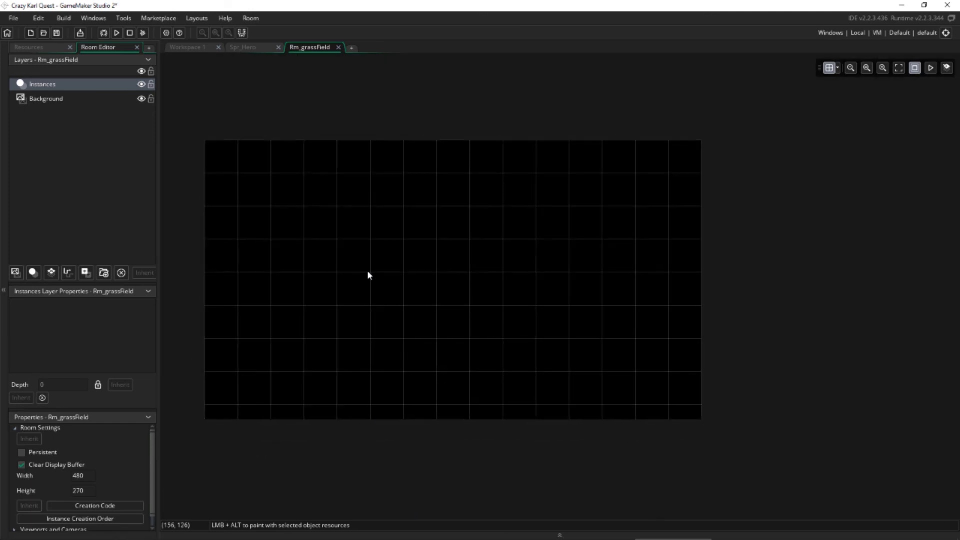
mouse_move(336, 247)
middle_down()
mouse_move(307, 240)
mouse_move(327, 264)
mouse_move(329, 255)
middle_up()
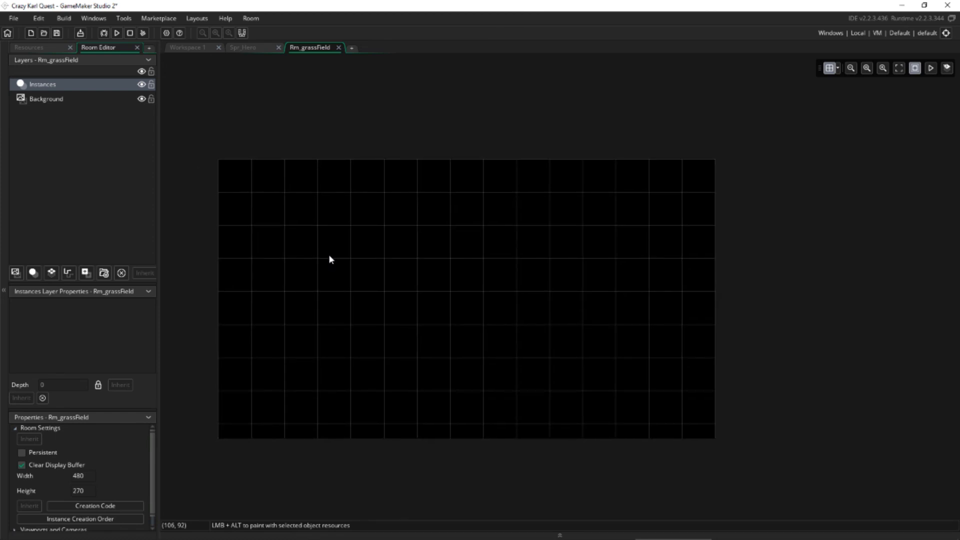
Place five Obj_grass1 instances in scattered grid cells across the left and middle of the Rm_grassField room.
click(46, 49)
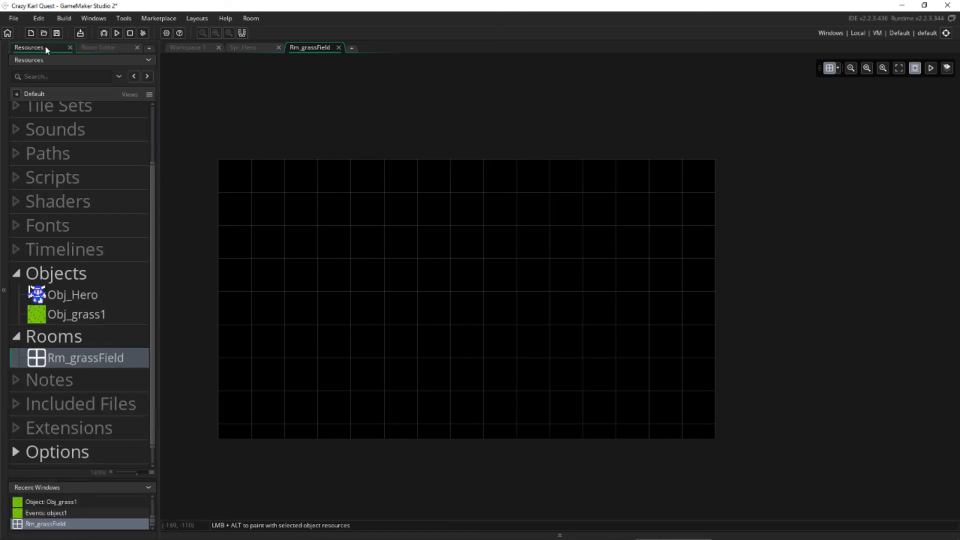
click(78, 320)
drag(65, 314, 272, 288)
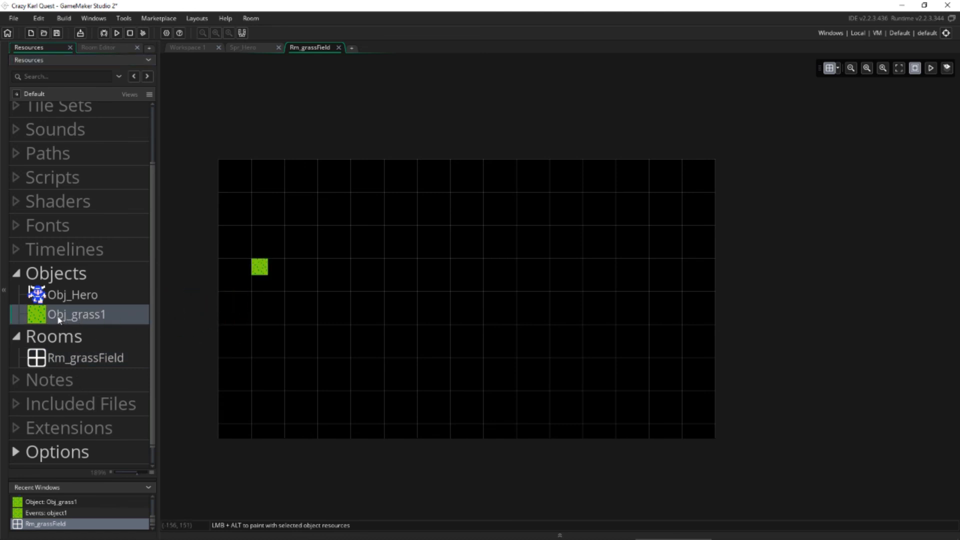
drag(59, 320, 345, 331)
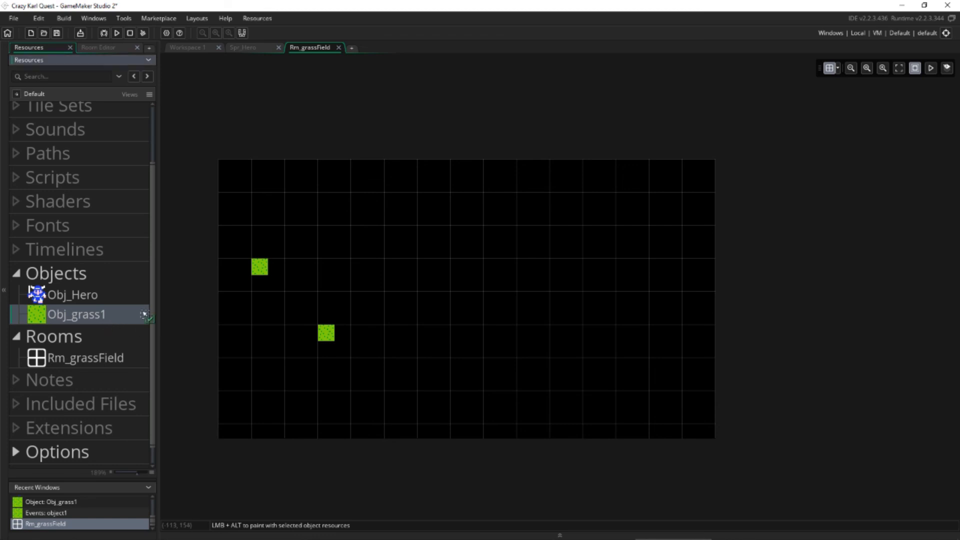
drag(144, 314, 425, 234)
drag(107, 315, 491, 397)
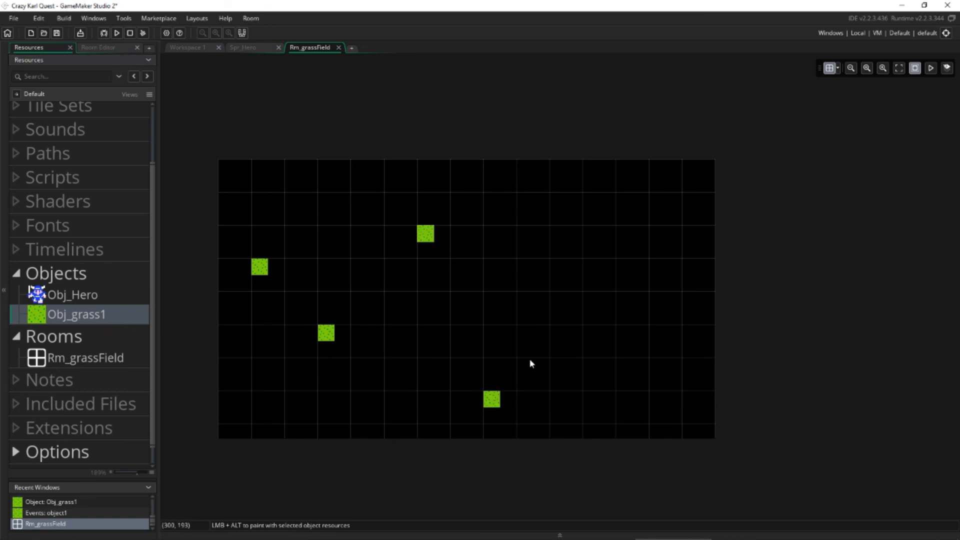
drag(68, 315, 299, 220)
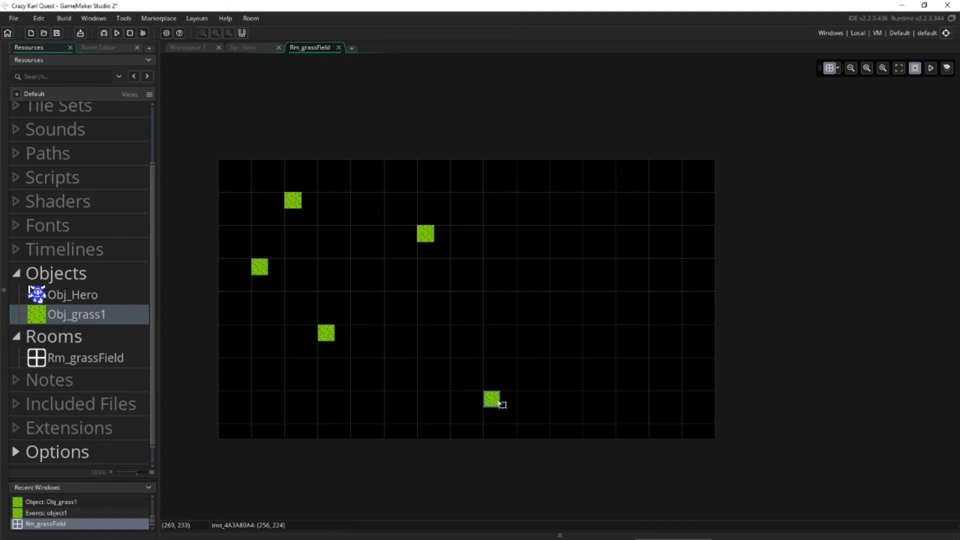
Move the lowest grass instance to (160, 128) and add more Obj_grass1 instances, including one at (288, 96).
drag(498, 400, 407, 324)
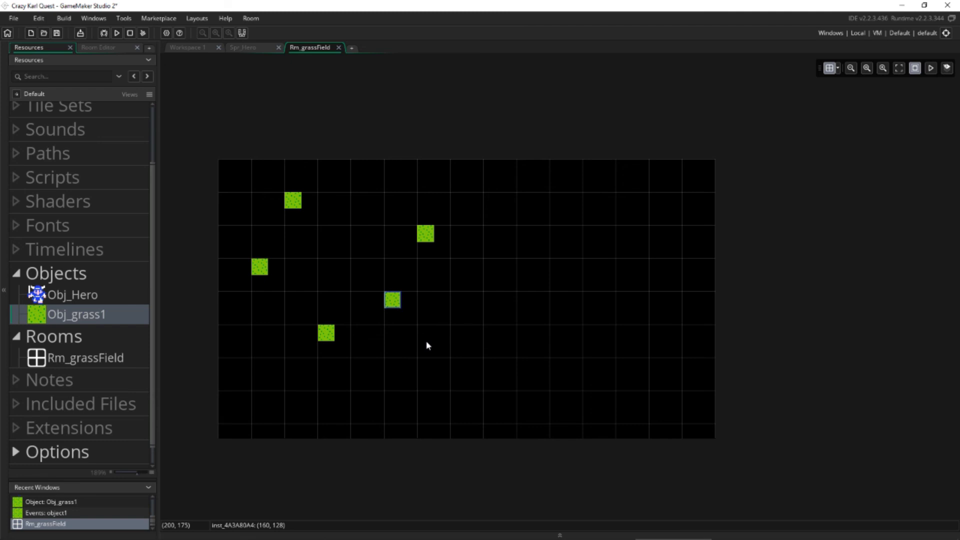
drag(97, 318, 531, 285)
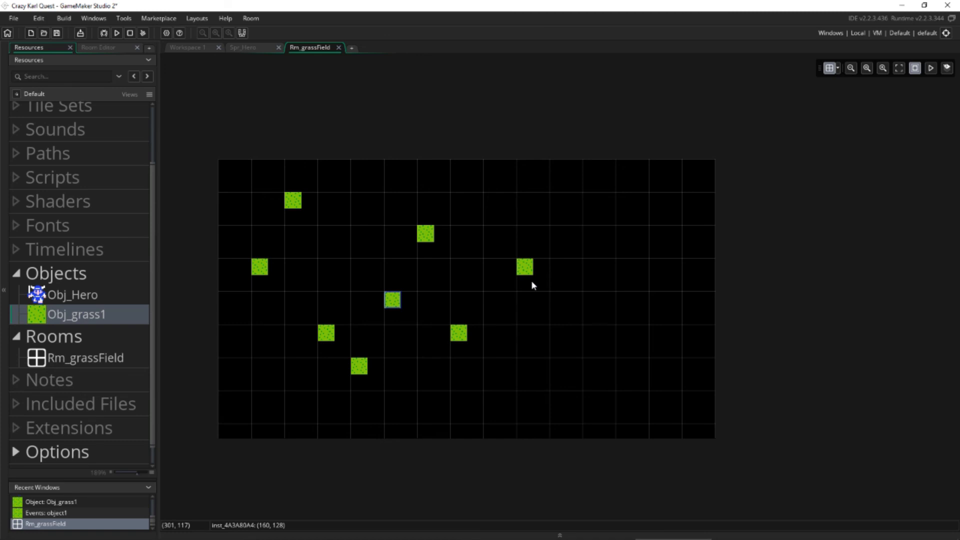
click(490, 286)
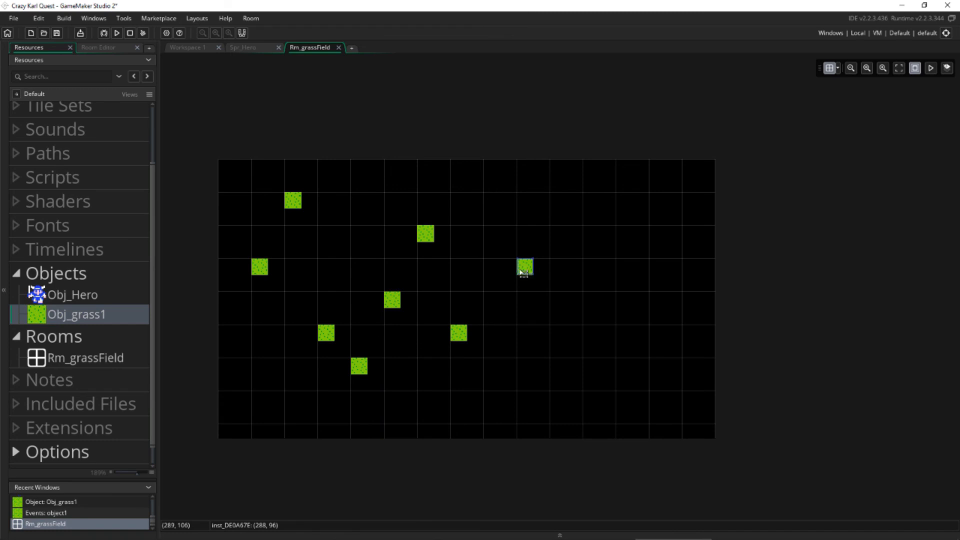
Place four Obj_grass1 instances along the room's left edge, in every second grid row starting from the top row.
drag(50, 316, 226, 309)
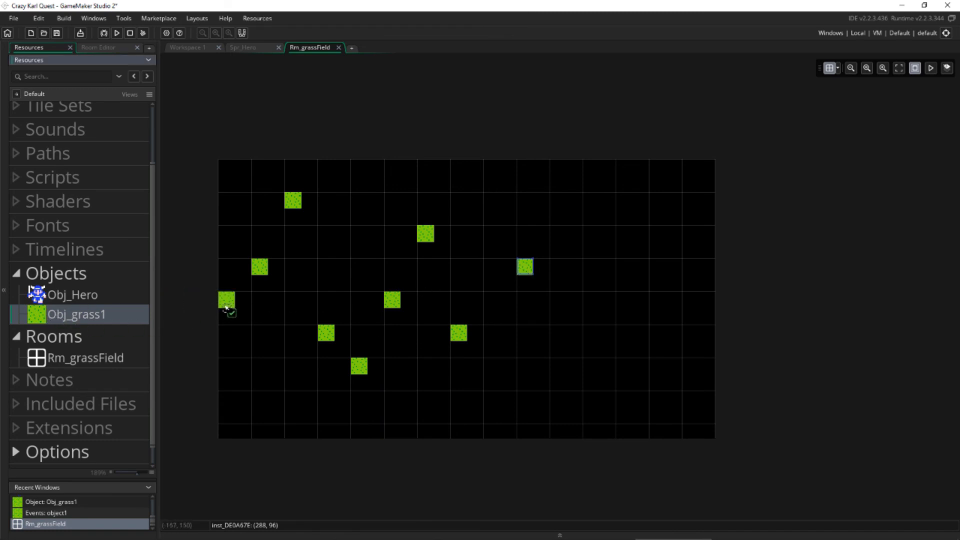
drag(94, 320, 231, 376)
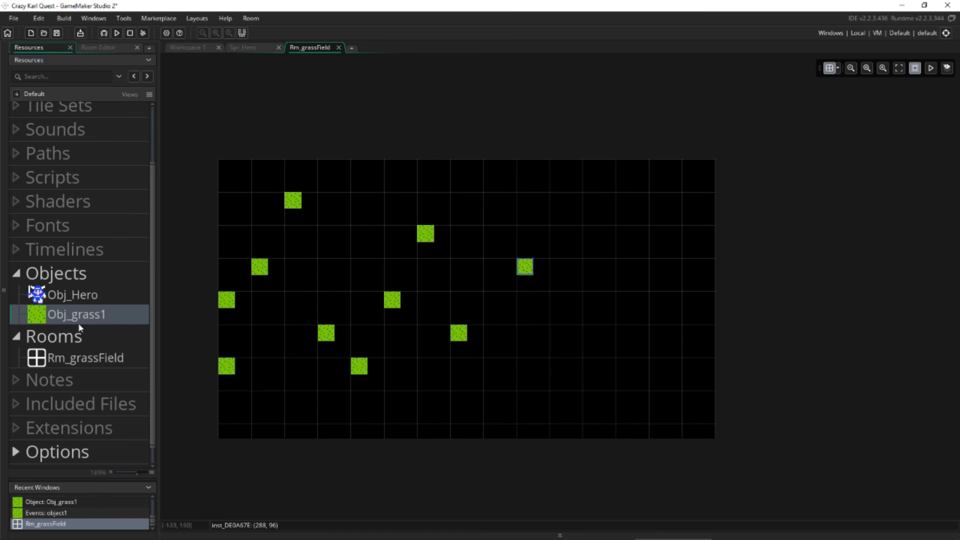
drag(63, 317, 227, 235)
drag(70, 315, 228, 170)
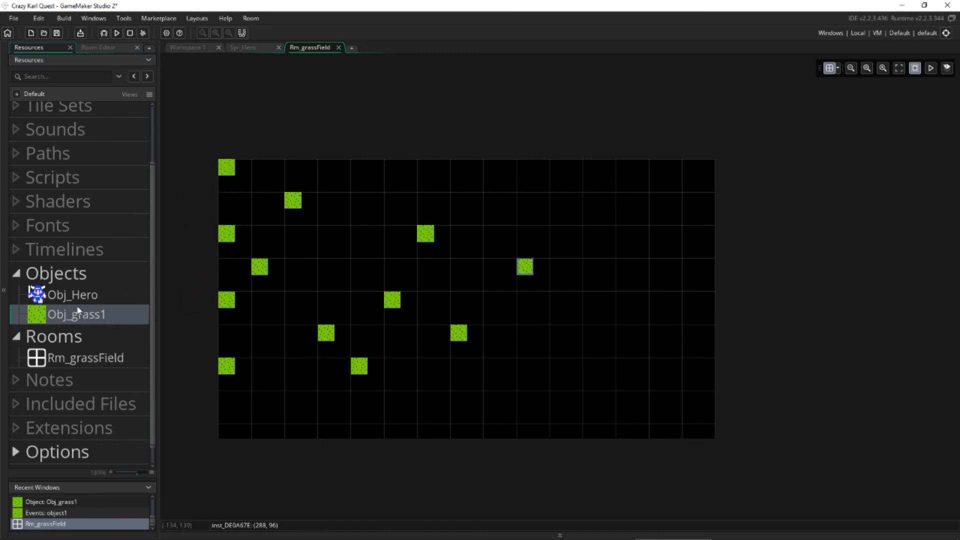
Add Obj_grass1 instances in the room's third grid column, in the first, fourth and fifth rows.
drag(75, 316, 308, 188)
drag(79, 321, 297, 286)
drag(114, 320, 306, 311)
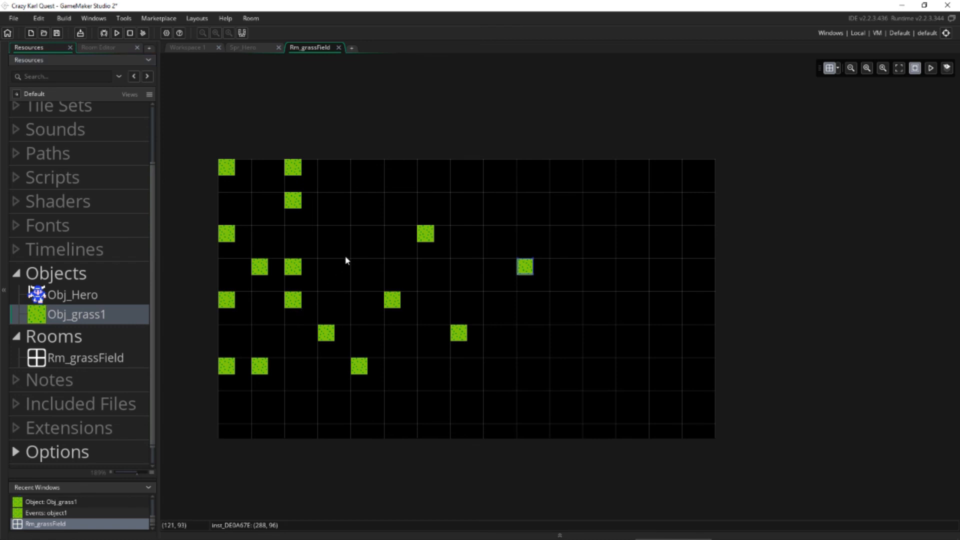
Toggle the room grid's visibility off and on to compare the view.
click(838, 69)
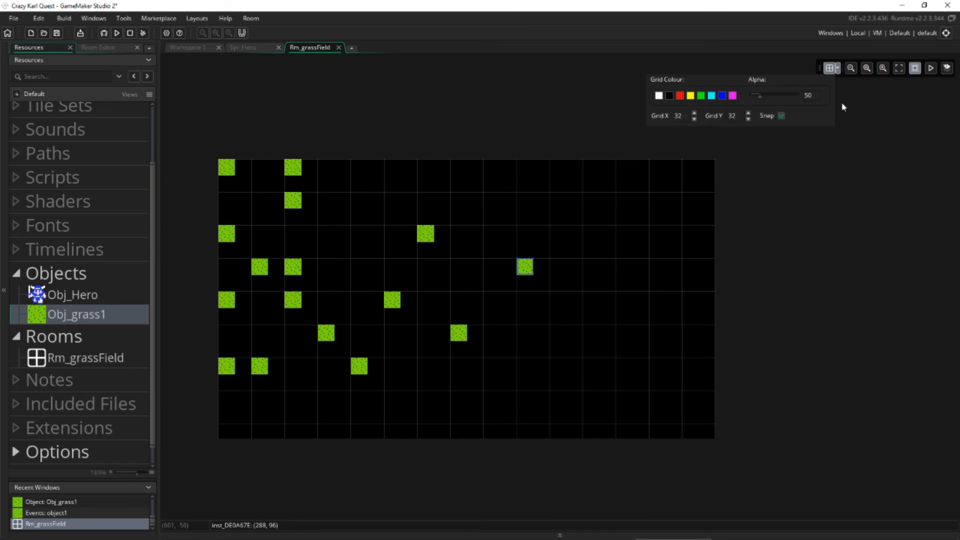
click(830, 70)
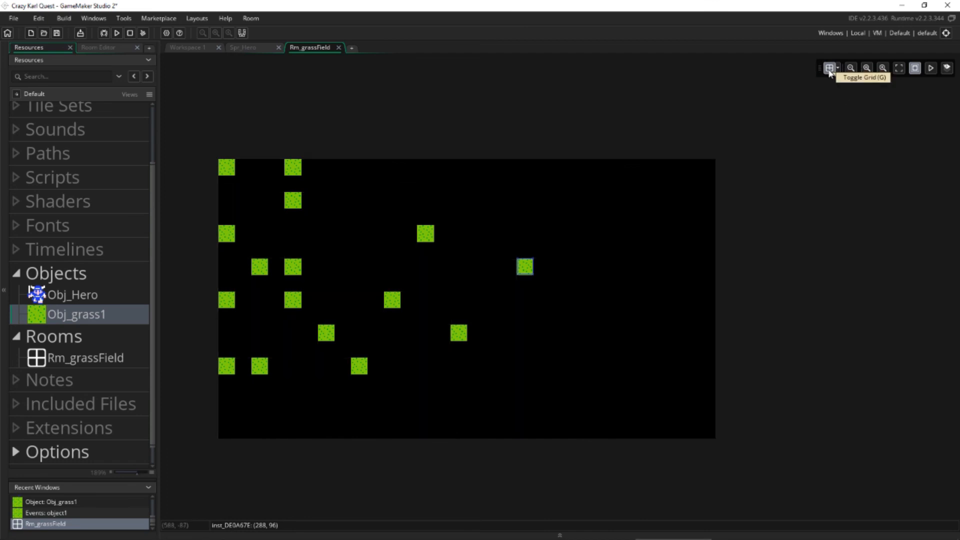
click(830, 71)
click(830, 72)
click(830, 72)
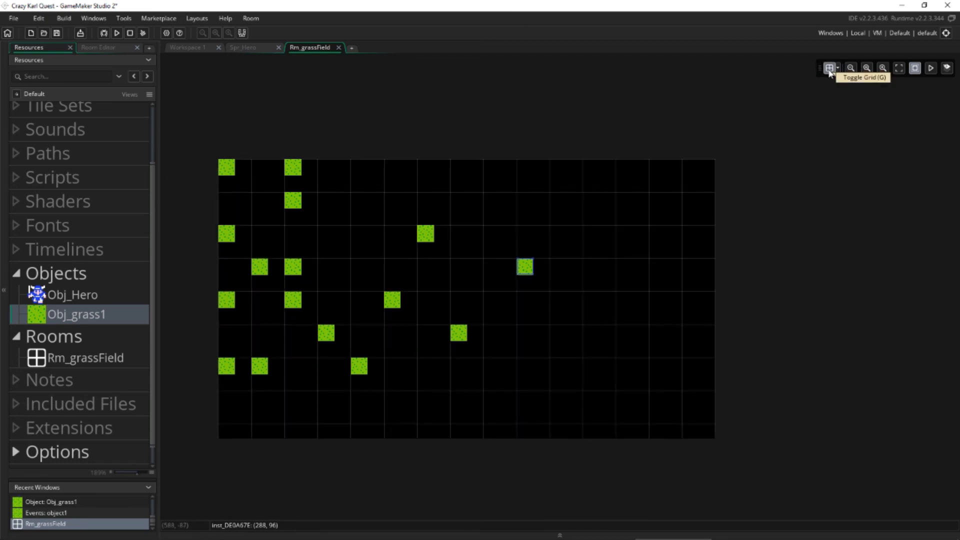
click(829, 72)
click(830, 72)
Set the room grid spacing to 16 for both Grid X and Grid Y.
click(837, 68)
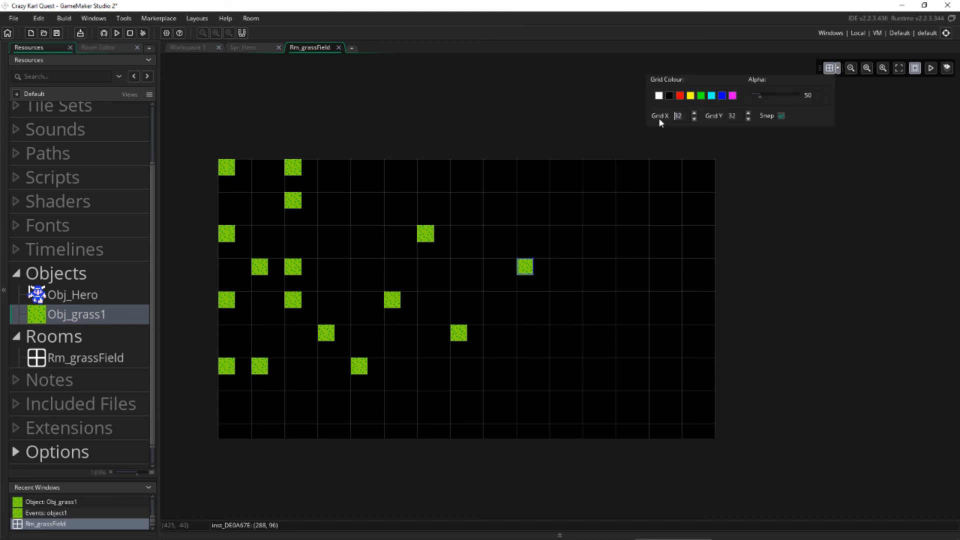
text(16)
key(Tab)
key(Tab)
key(Tab)
text(16)
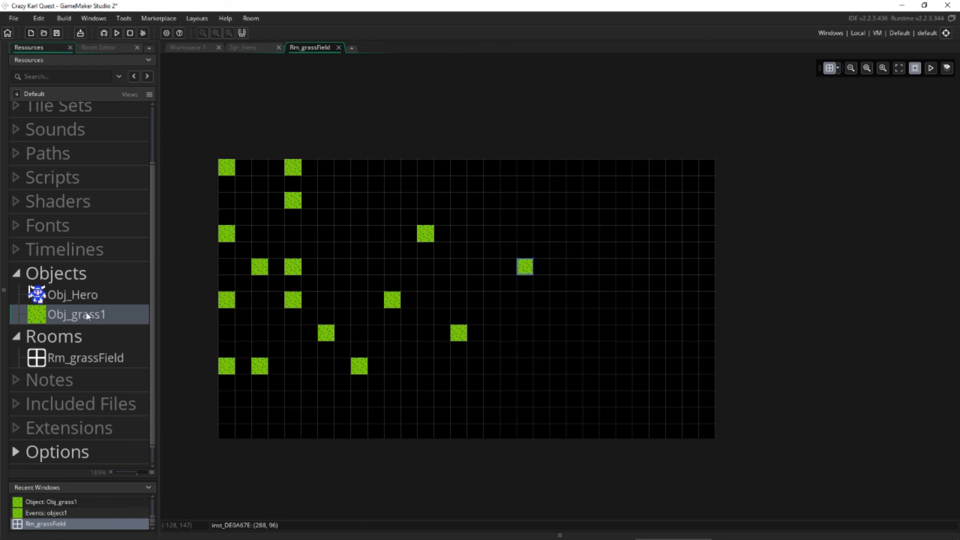
Add and paint Obj_grass1 instances along the room's edges and across its whole lower half on the 16 by 16 grid.
drag(79, 319, 327, 216)
drag(71, 320, 277, 351)
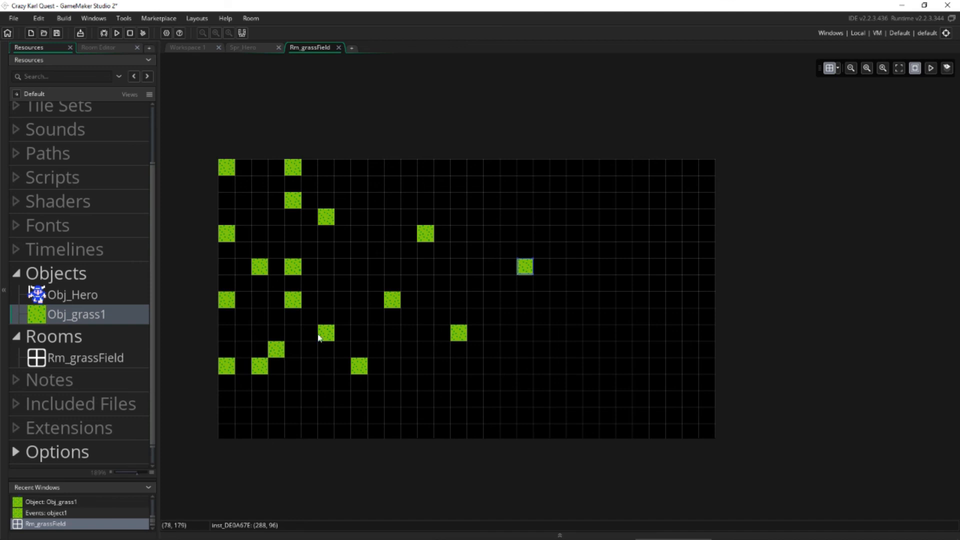
mouse_move(311, 168)
alt+mouse_down()
mouse_move(710, 172)
mouse_move(718, 247)
mouse_move(709, 433)
mouse_move(240, 432)
mouse_move(227, 382)
mouse_move(231, 230)
mouse_move(257, 182)
mouse_move(229, 171)
mouse_move(578, 337)
mouse_move(359, 269)
mouse_move(275, 345)
mouse_move(508, 278)
mouse_move(328, 407)
mouse_move(279, 316)
mouse_move(245, 210)
mouse_move(244, 375)
mouse_move(276, 417)
mouse_move(669, 431)
mouse_move(694, 402)
mouse_move(315, 407)
mouse_move(247, 418)
mouse_move(439, 390)
mouse_move(652, 388)
mouse_move(693, 367)
mouse_move(553, 381)
mouse_move(534, 365)
mouse_move(476, 376)
mouse_move(292, 367)
mouse_move(260, 356)
mouse_move(701, 354)
mouse_move(687, 334)
mouse_move(456, 338)
mouse_move(259, 326)
mouse_move(692, 322)
mouse_move(669, 302)
mouse_move(278, 300)
mouse_move(266, 285)
mouse_move(622, 285)
mouse_move(687, 310)
alt+mouse_up()
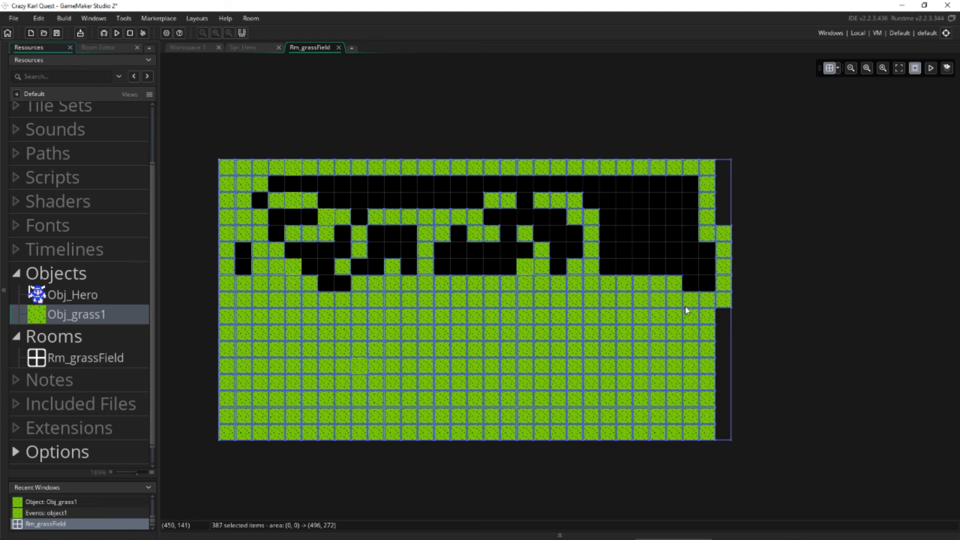
Paint Obj_grass1 into the gaps in the room's upper rows, leaving a 4-by-2-cell black block near the upper-right corner.
mouse_move(705, 277)
alt+mouse_down()
mouse_move(643, 267)
mouse_move(318, 276)
mouse_move(349, 281)
mouse_move(256, 264)
mouse_move(400, 255)
mouse_move(703, 261)
mouse_move(680, 242)
mouse_move(414, 250)
mouse_move(268, 213)
mouse_move(275, 187)
mouse_move(677, 189)
mouse_move(690, 240)
mouse_move(683, 187)
mouse_move(600, 232)
mouse_move(588, 199)
mouse_move(600, 242)
mouse_move(537, 232)
alt+mouse_up()
key(Delete)
click(548, 220)
click(540, 187)
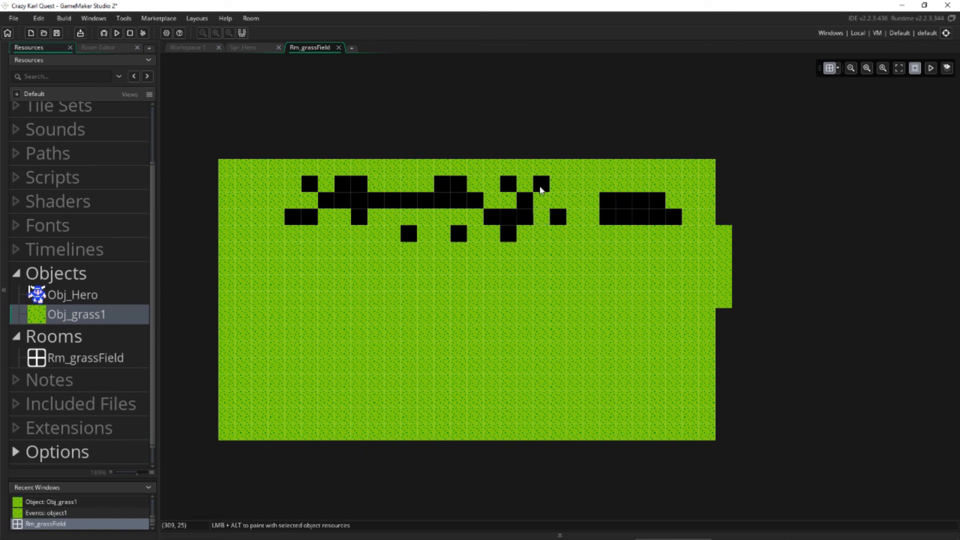
mouse_move(540, 187)
alt+mouse_down()
mouse_move(311, 188)
mouse_move(318, 217)
mouse_move(430, 200)
mouse_move(520, 220)
mouse_move(455, 202)
mouse_move(371, 224)
mouse_move(474, 240)
alt+mouse_up()
click(553, 221)
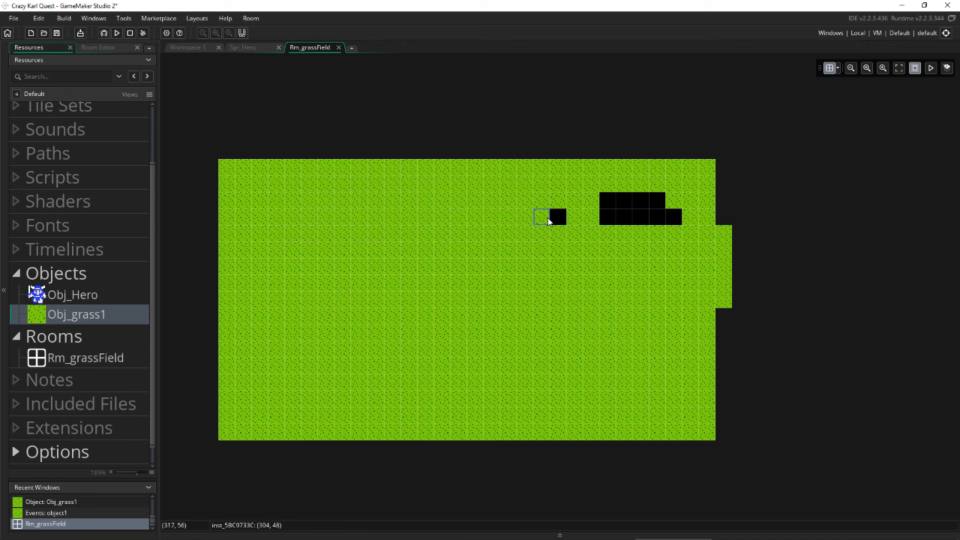
alt+click(558, 218)
double_click(558, 217)
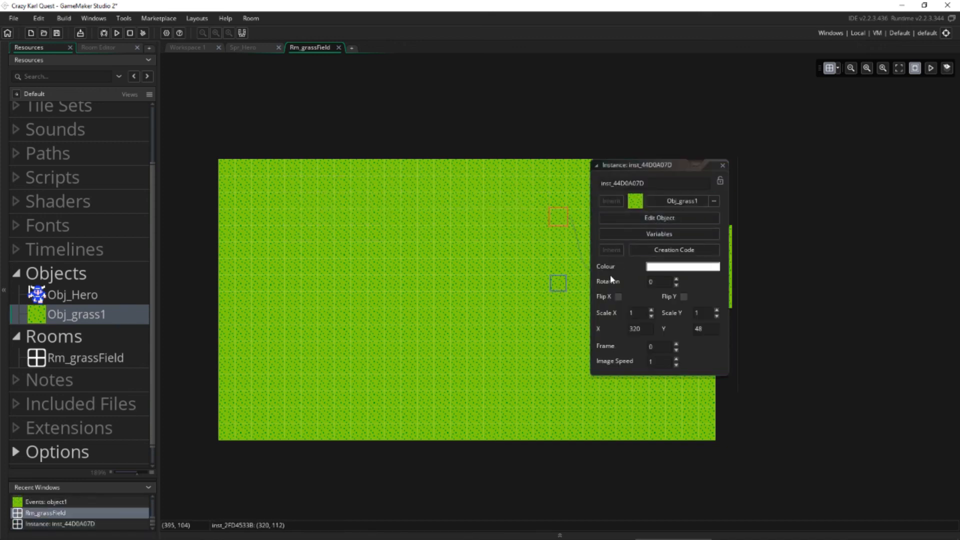
click(723, 165)
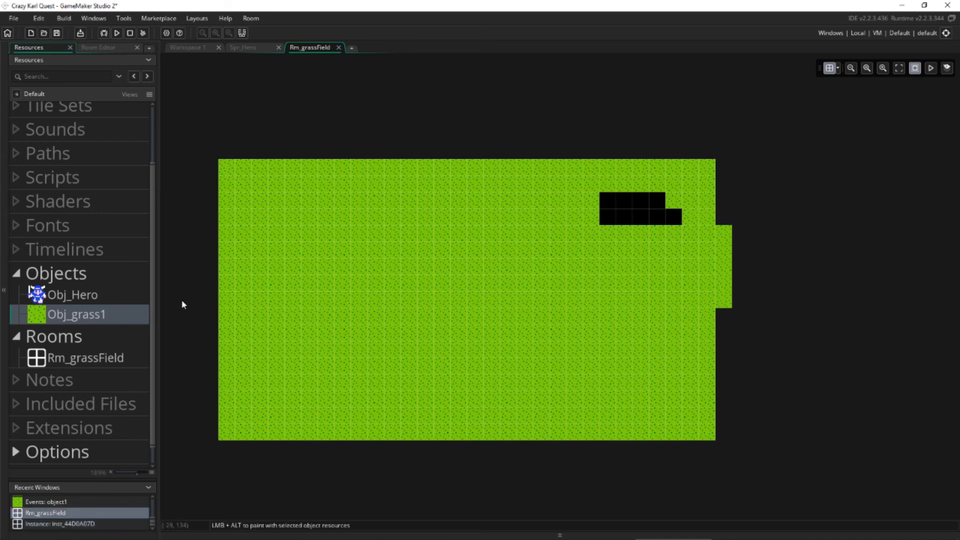
alt+click(675, 219)
Delete the stray Obj_grass1 instances lying outside the room's right edge.
drag(724, 238, 744, 288)
click(756, 236)
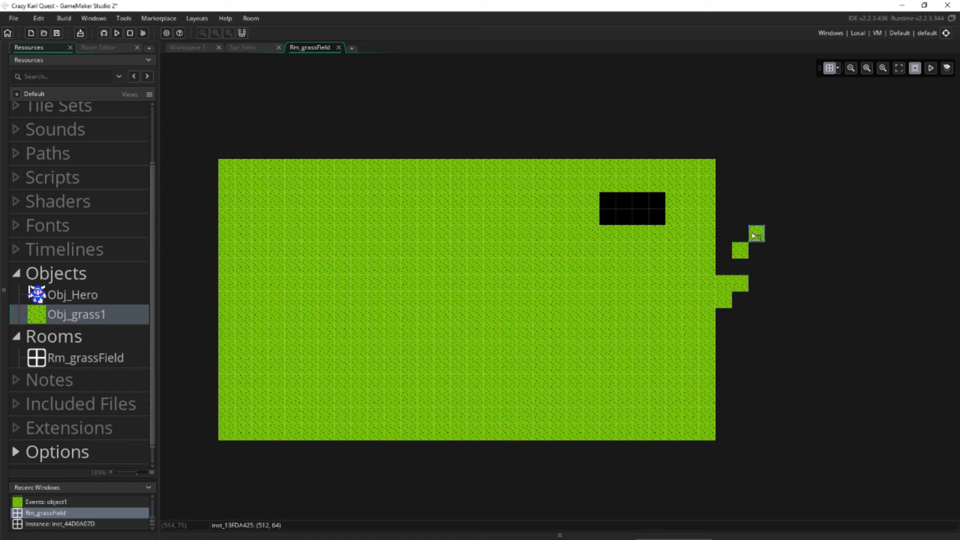
drag(754, 236, 742, 290)
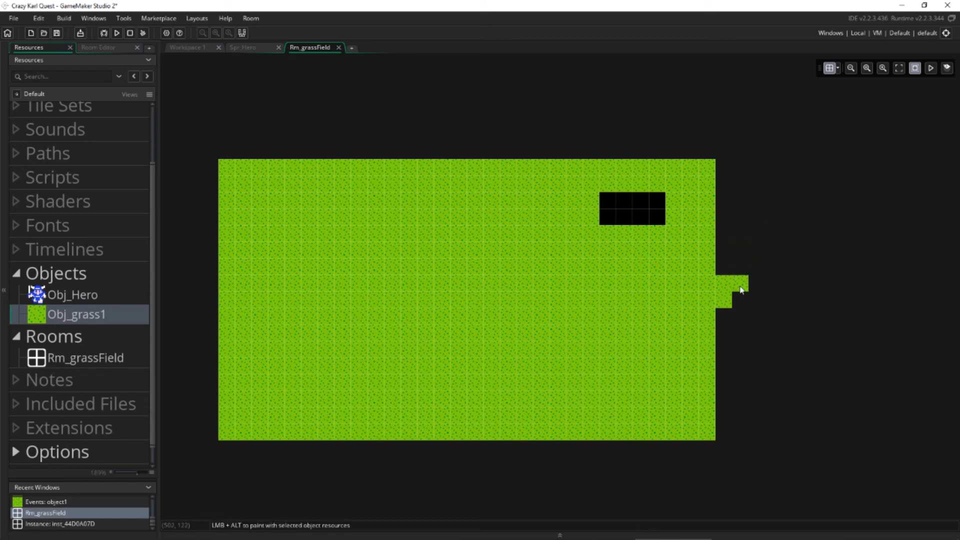
click(742, 289)
key(Delete)
click(725, 287)
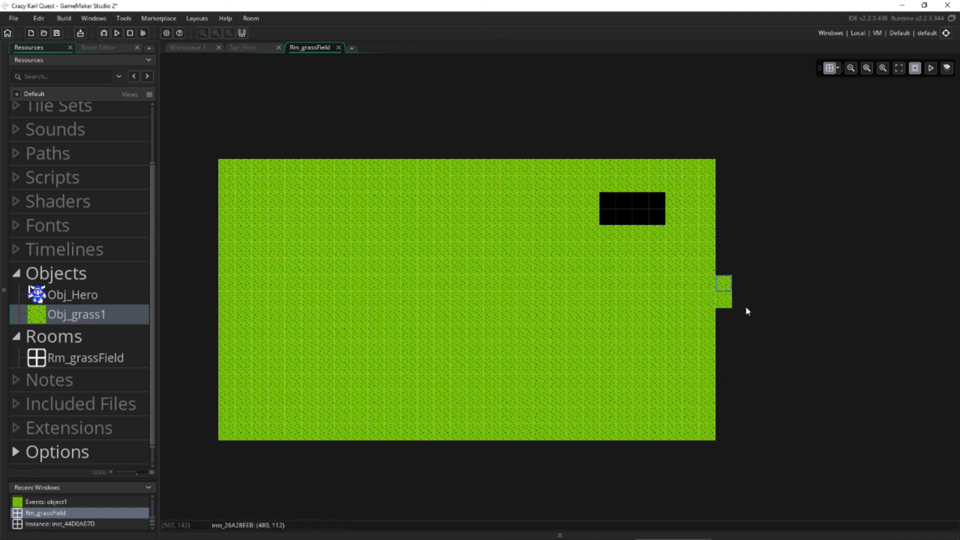
key(Delete)
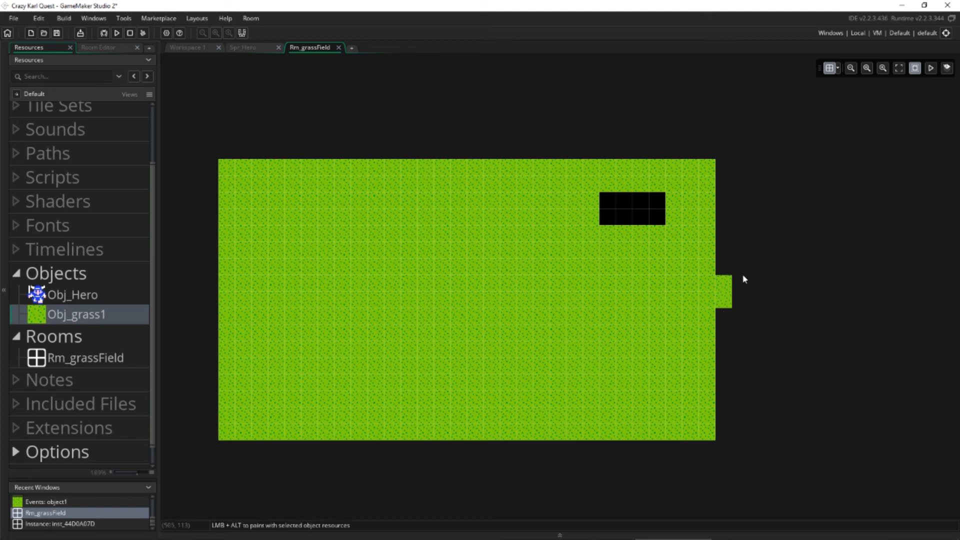
drag(747, 259, 722, 329)
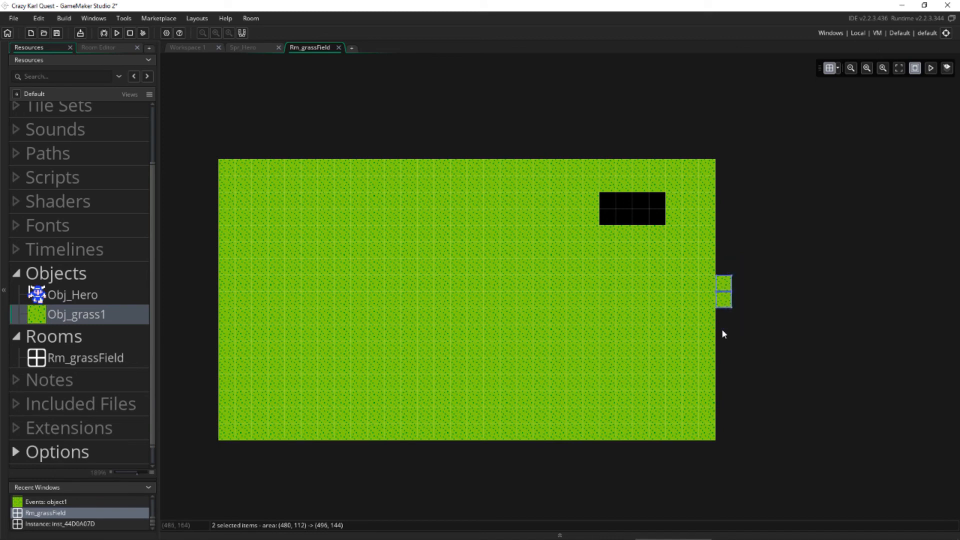
key(Delete)
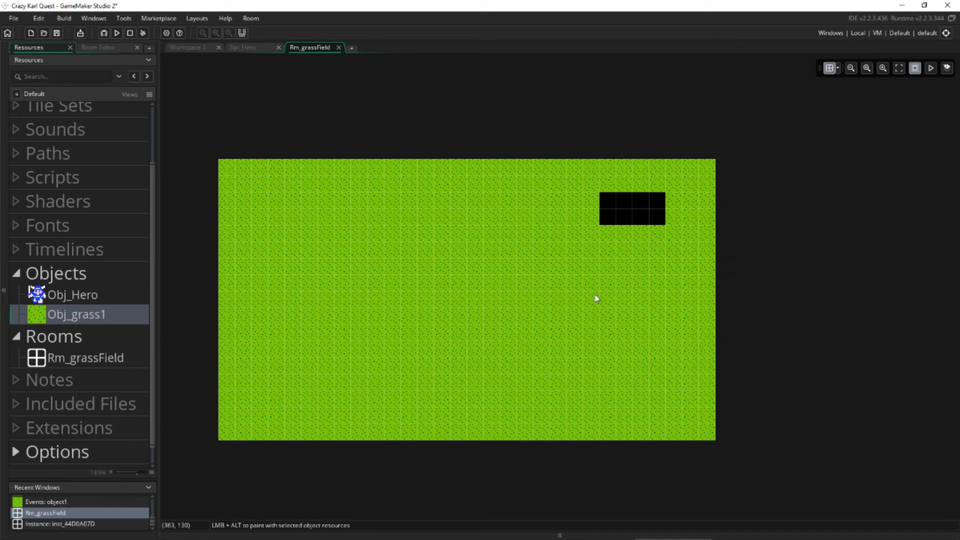
Place an Obj_Hero instance on the grass at (192, 144), near the middle of the room.
click(79, 300)
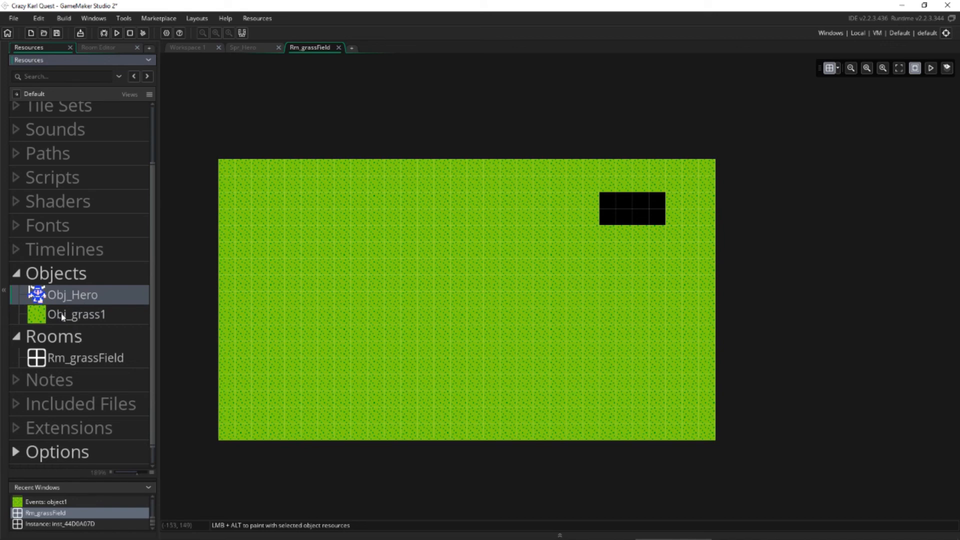
drag(56, 295, 433, 326)
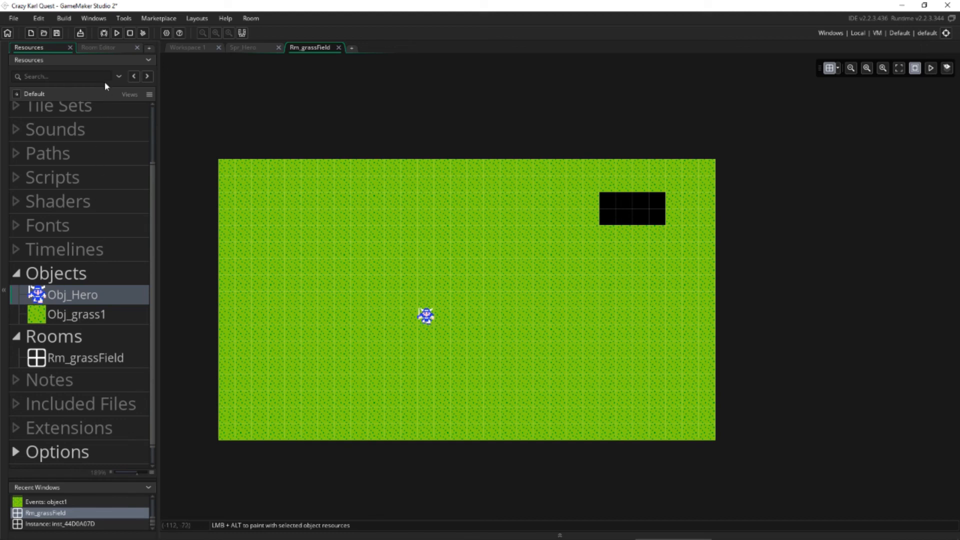
Try to place Obj_Hero on the Background layer, and reselect the Instances layer.
click(114, 48)
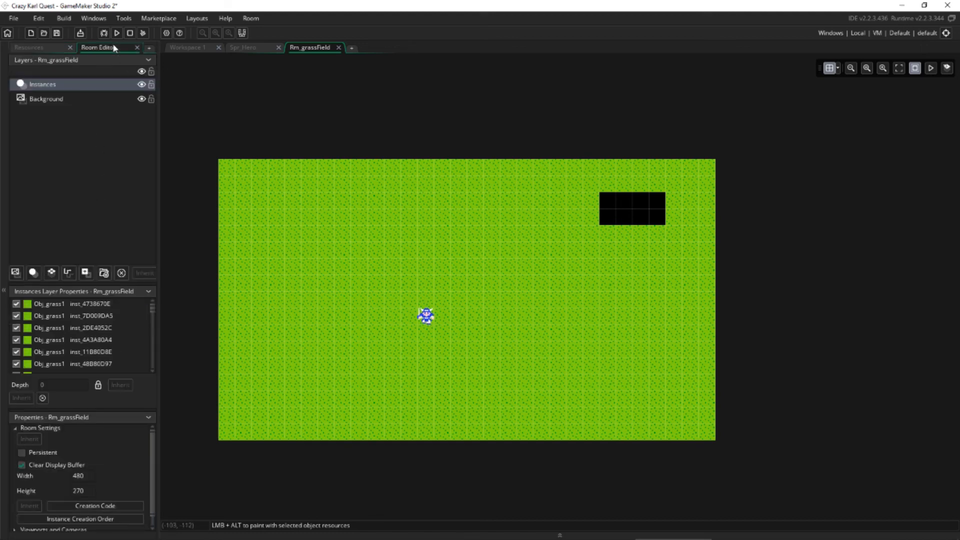
click(60, 100)
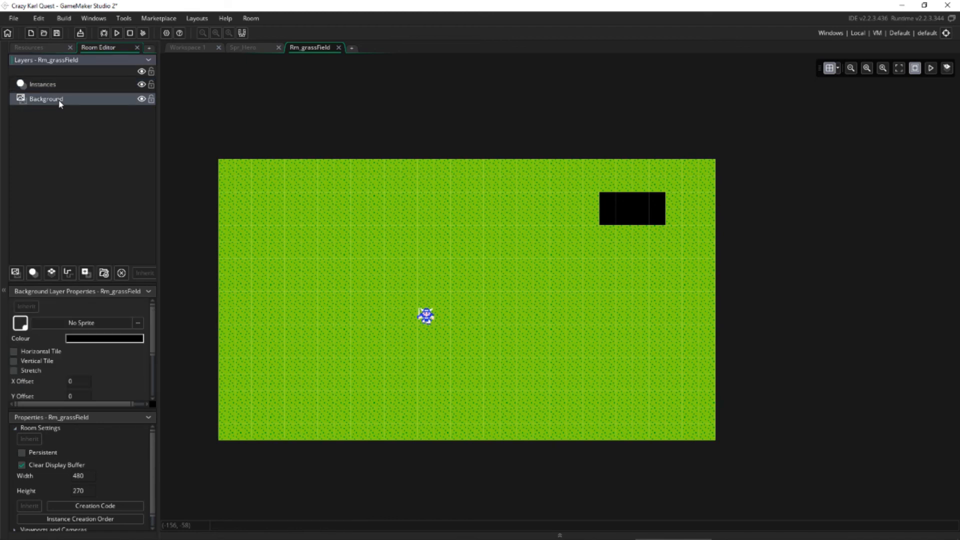
click(58, 88)
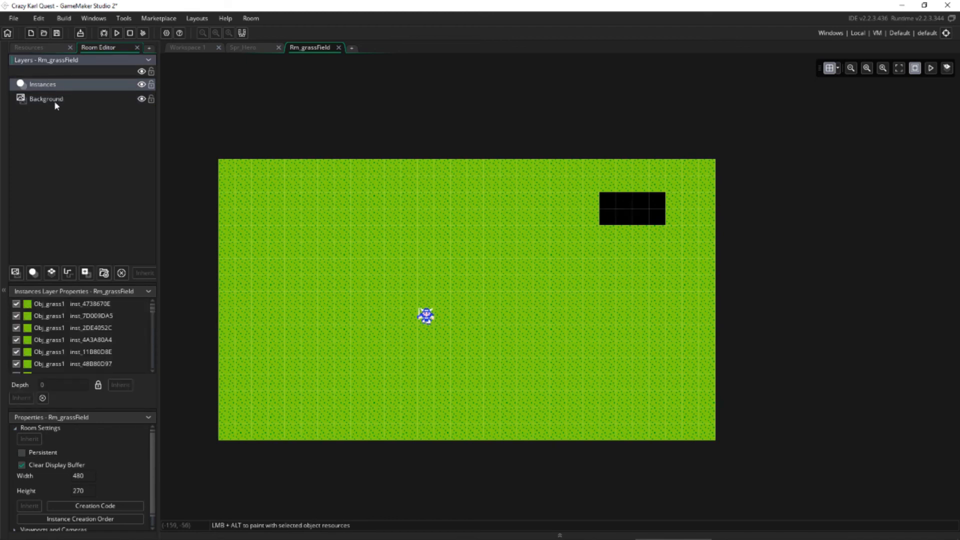
click(54, 100)
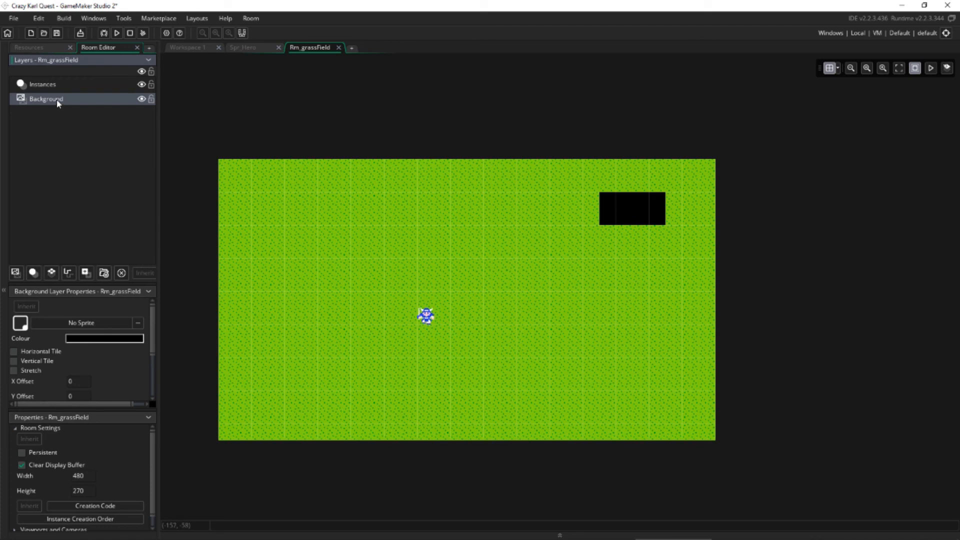
click(42, 48)
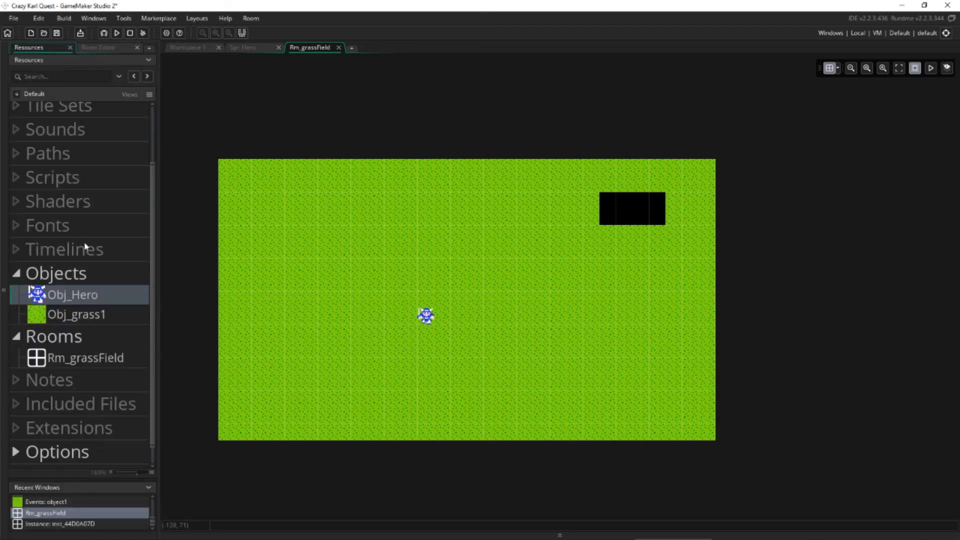
drag(56, 296, 294, 276)
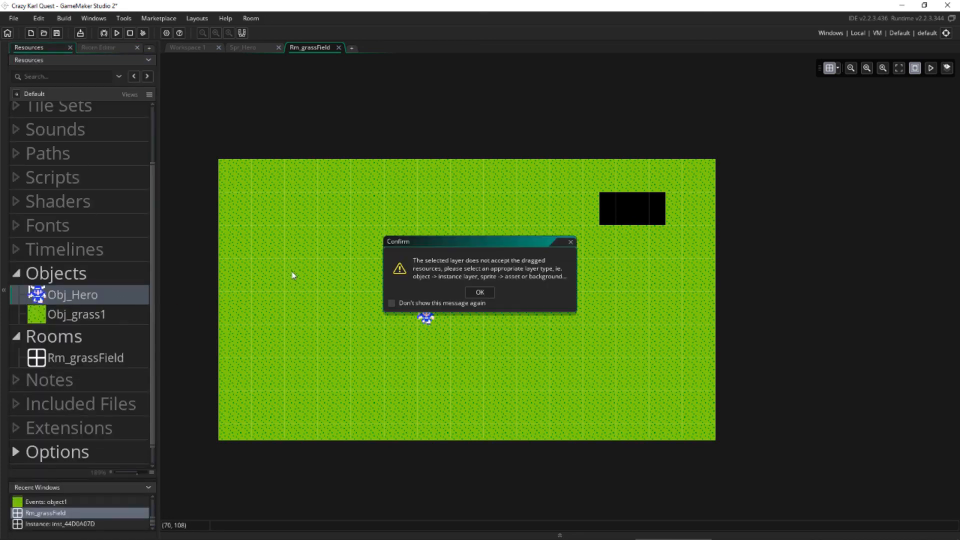
click(493, 295)
drag(100, 295, 275, 293)
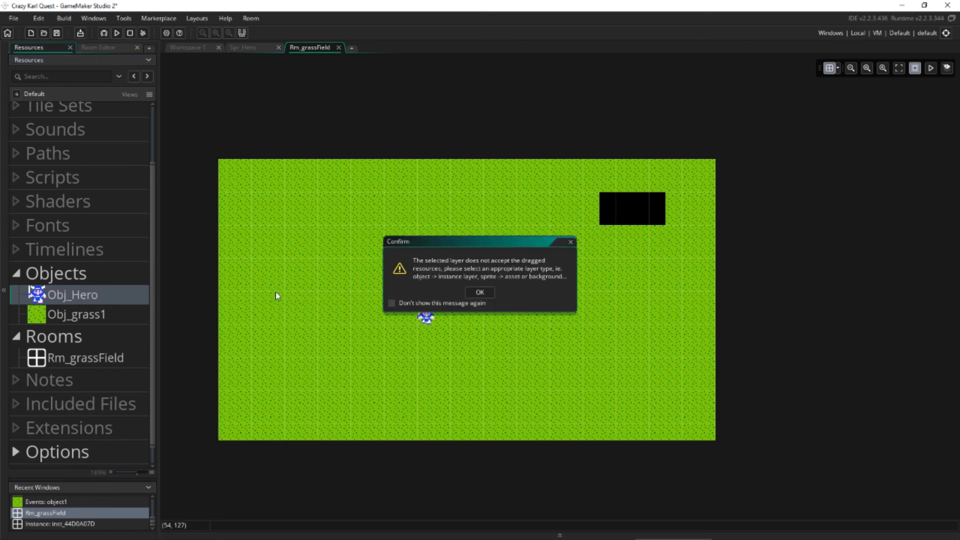
click(479, 293)
click(114, 48)
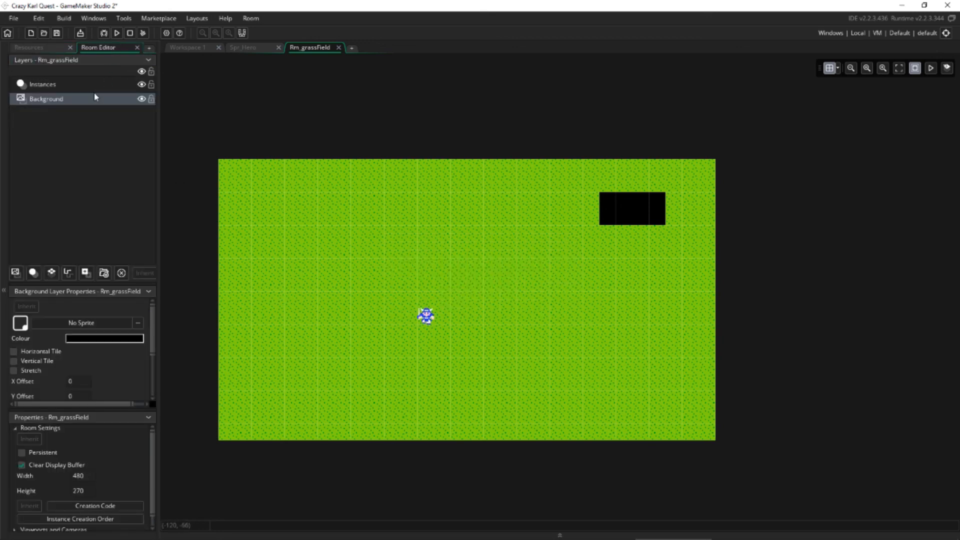
click(68, 86)
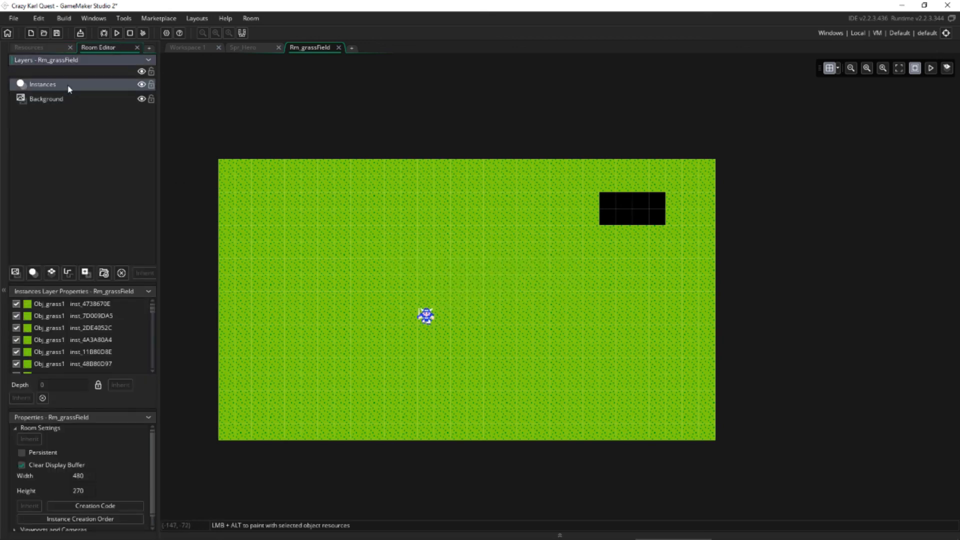
click(42, 48)
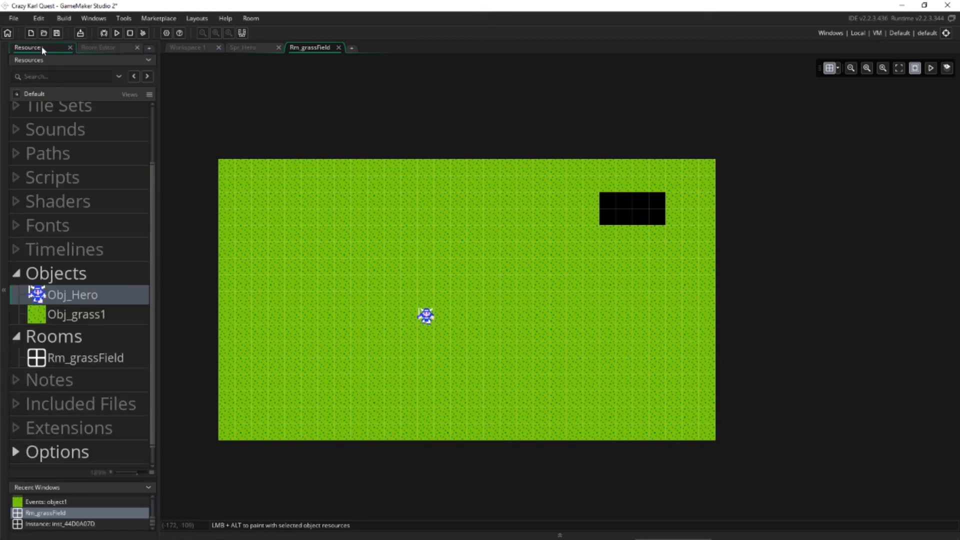
Place a second Obj_Hero instance and delete it, and move the original hero to (208, 128).
drag(74, 300, 319, 260)
click(326, 266)
key(Delete)
drag(420, 323, 437, 306)
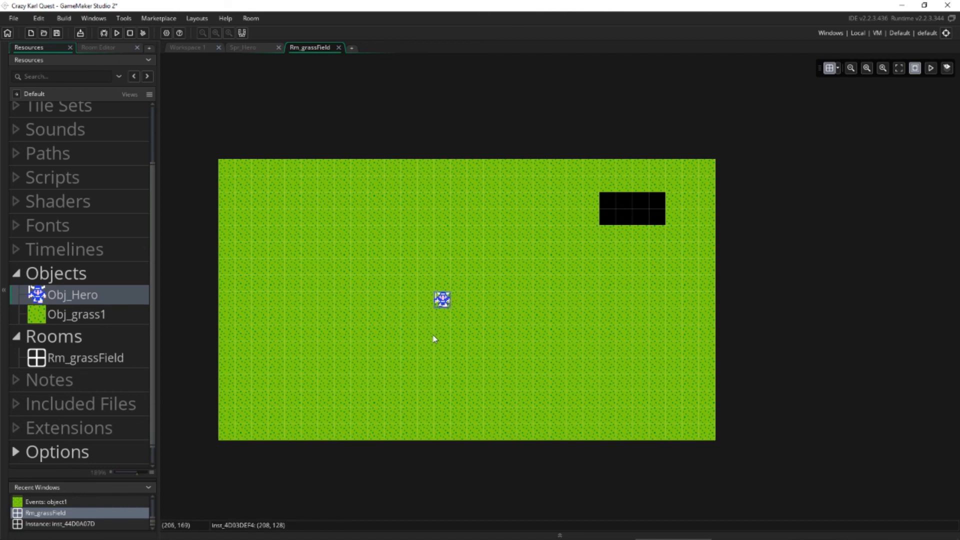
scroll(351, 338, up, 3)
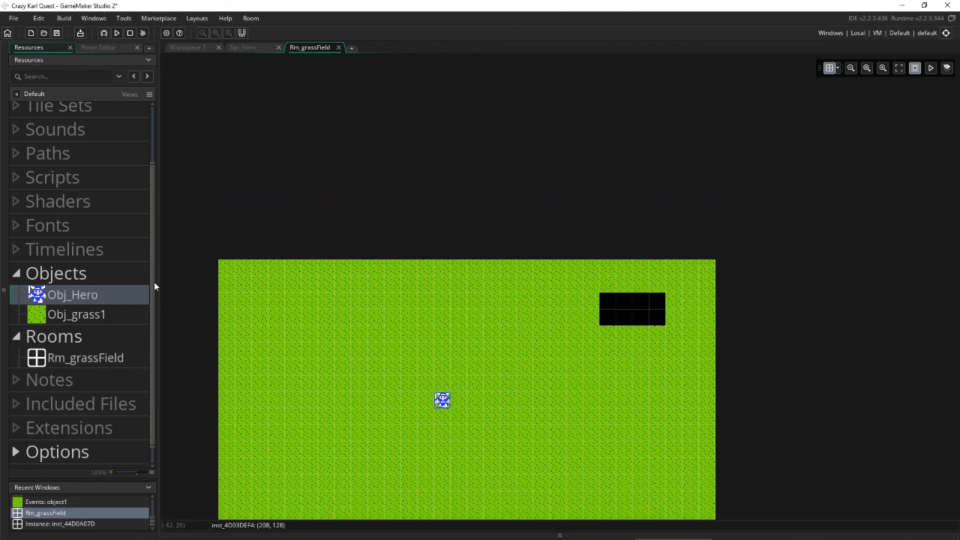
scroll(124, 281, up, 2)
scroll(125, 285, down, 3)
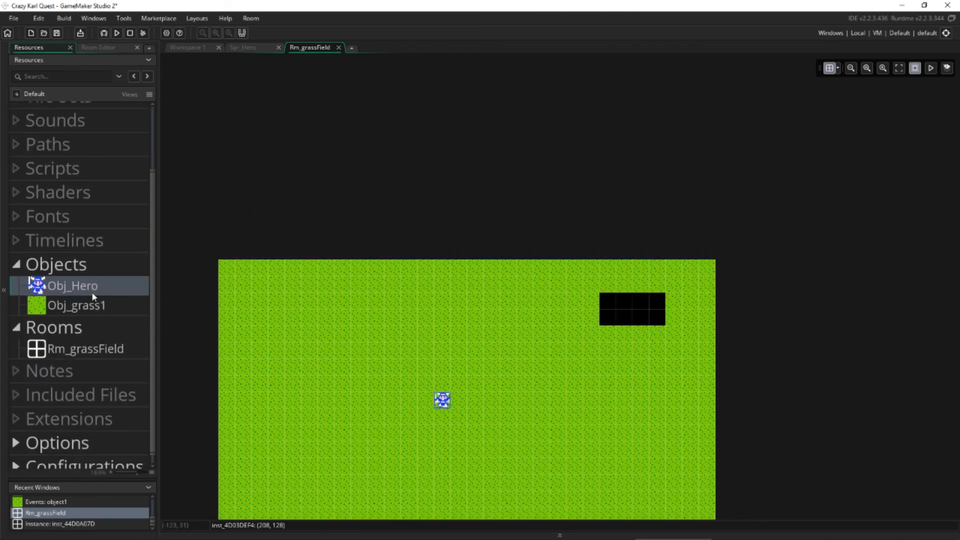
scroll(91, 292, down, 1)
scroll(305, 365, down, 3)
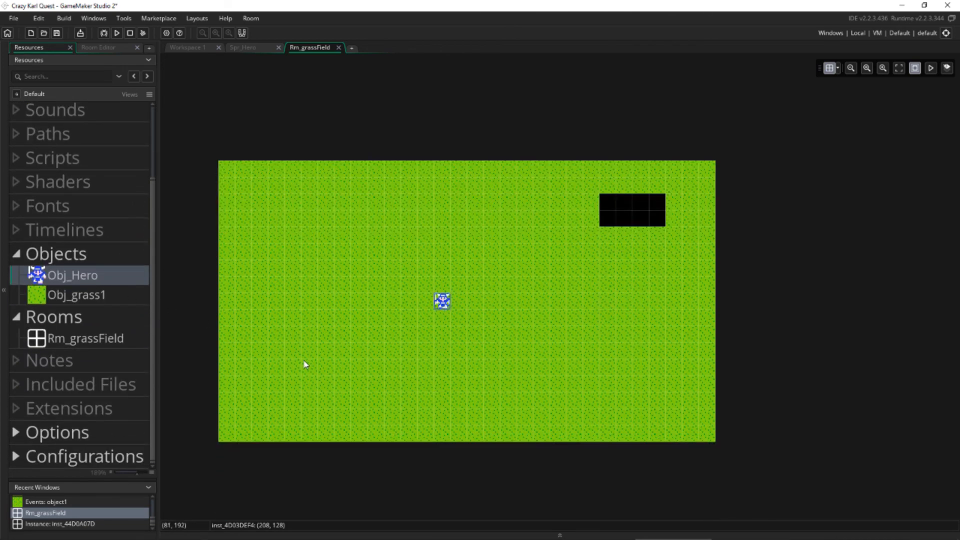
scroll(305, 365, down, 1)
scroll(318, 305, up, 1)
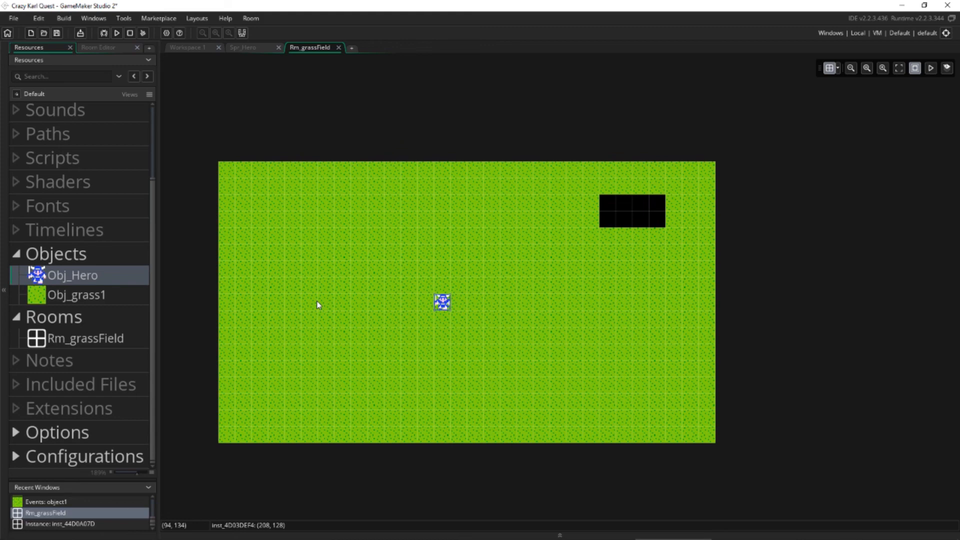
Save the project, run the game, and move the game window onto the grass field in the room editor.
click(19, 19)
click(22, 73)
click(117, 33)
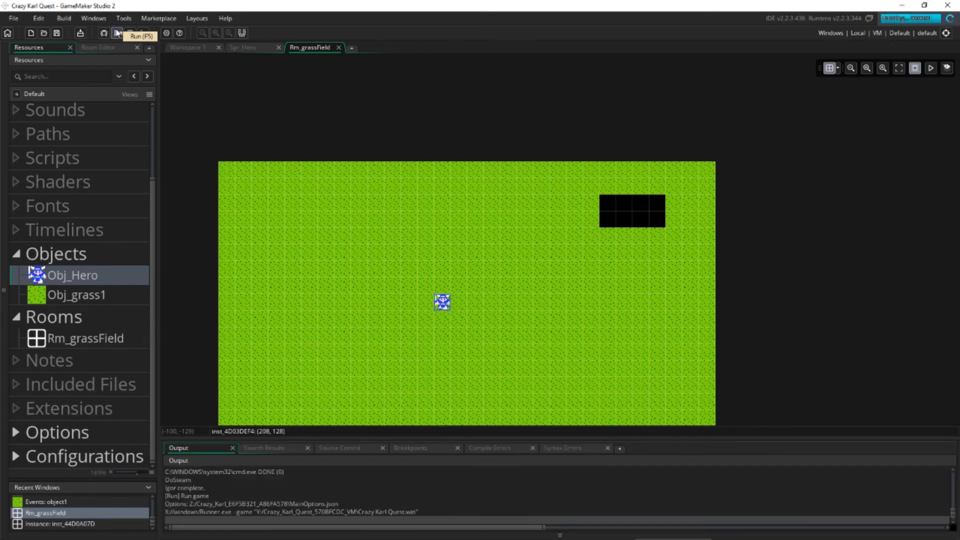
drag(423, 203, 331, 220)
drag(322, 147, 346, 234)
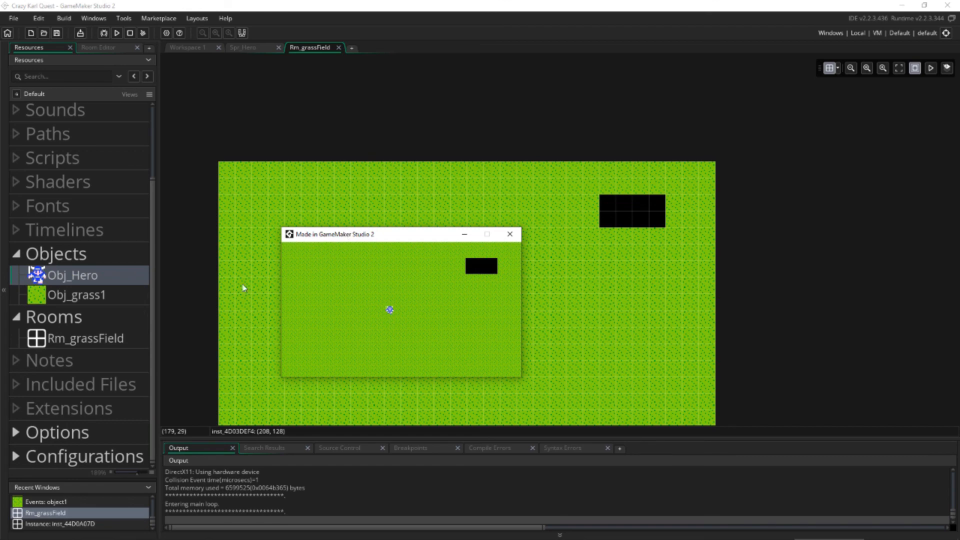
Select the Rm_grassField room resource, bring the running game window back to the front, and move it clear of the room's hero.
click(92, 340)
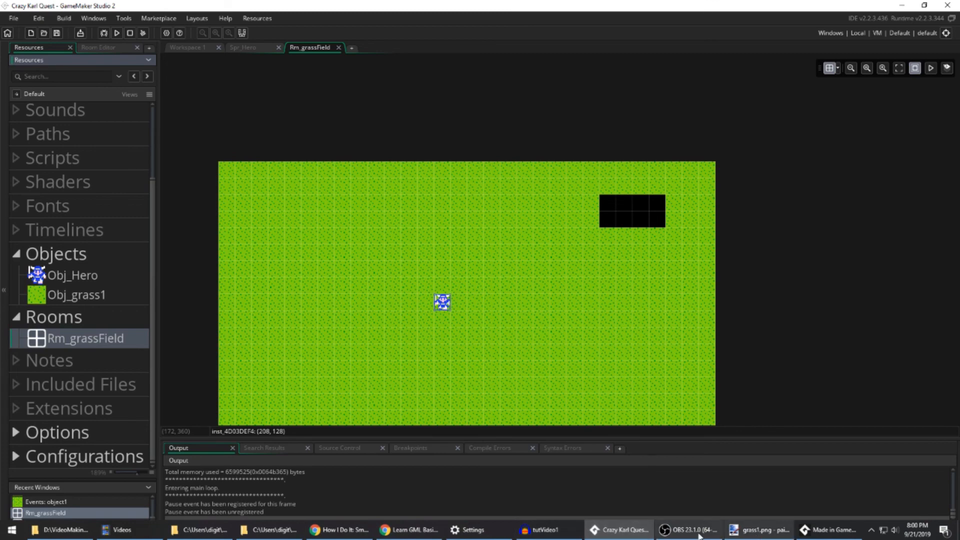
click(828, 530)
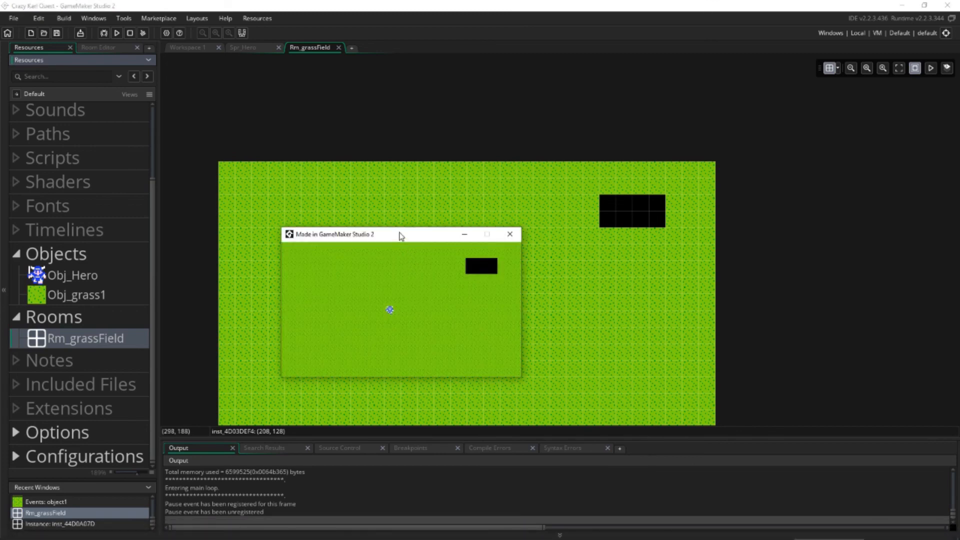
drag(401, 234, 394, 125)
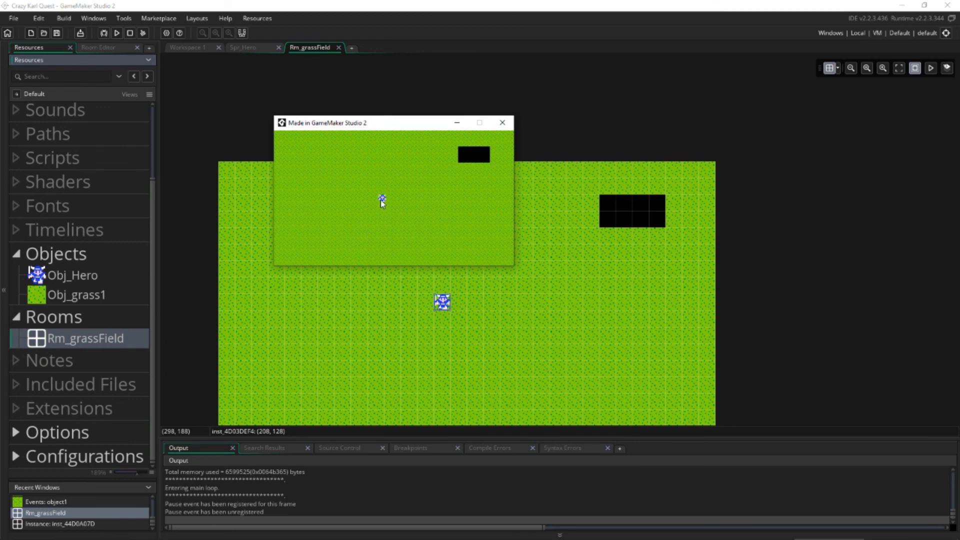
mouse_move(367, 126)
mouse_down()
mouse_move(410, 125)
mouse_move(384, 126)
mouse_up()
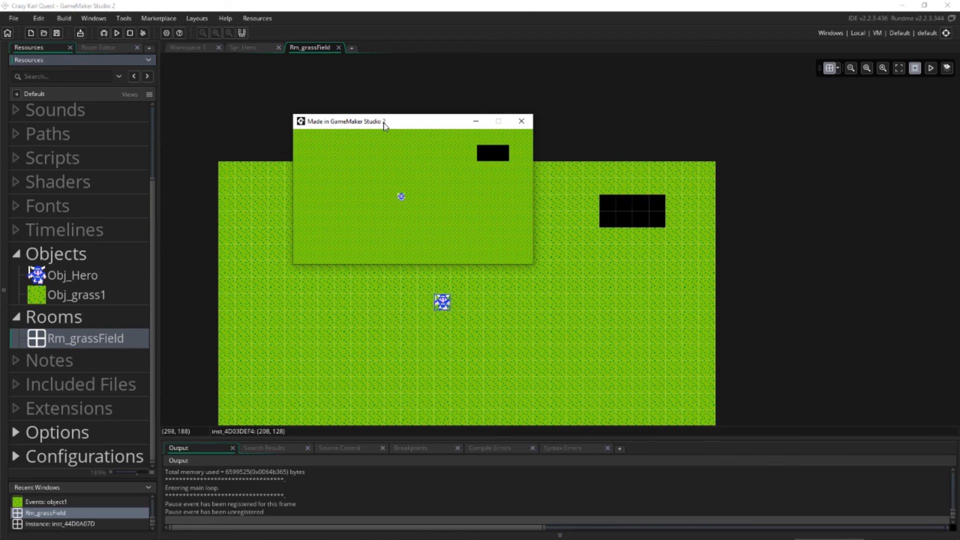
drag(385, 126, 349, 124)
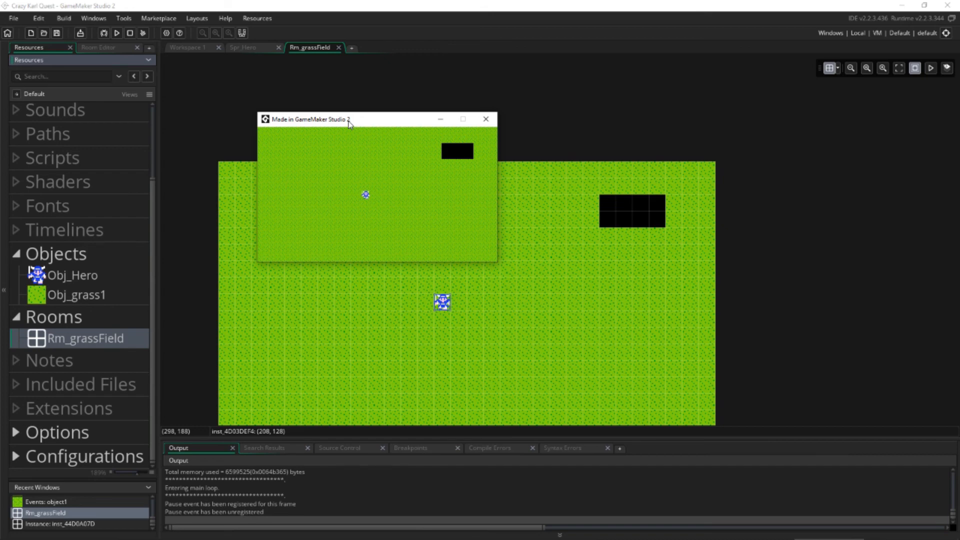
drag(349, 123, 344, 103)
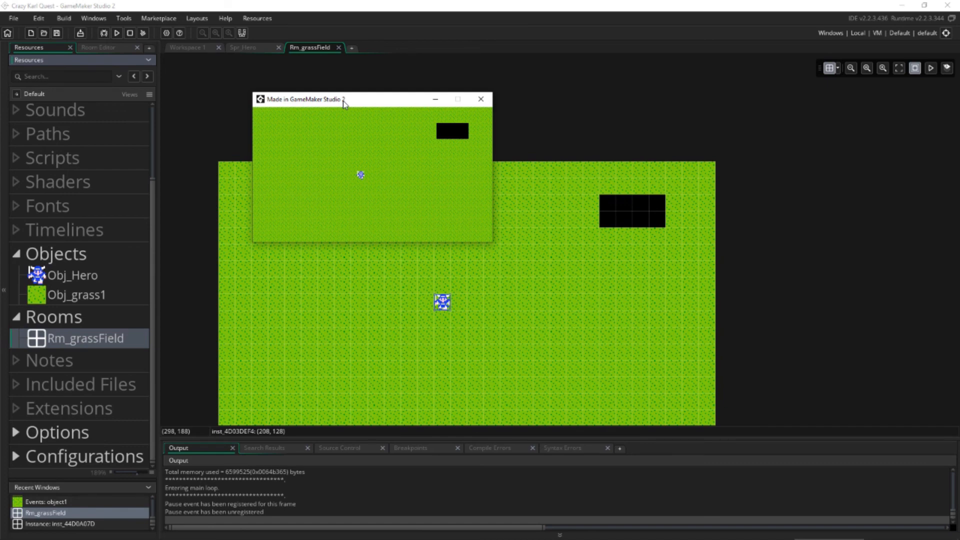
drag(343, 101, 335, 139)
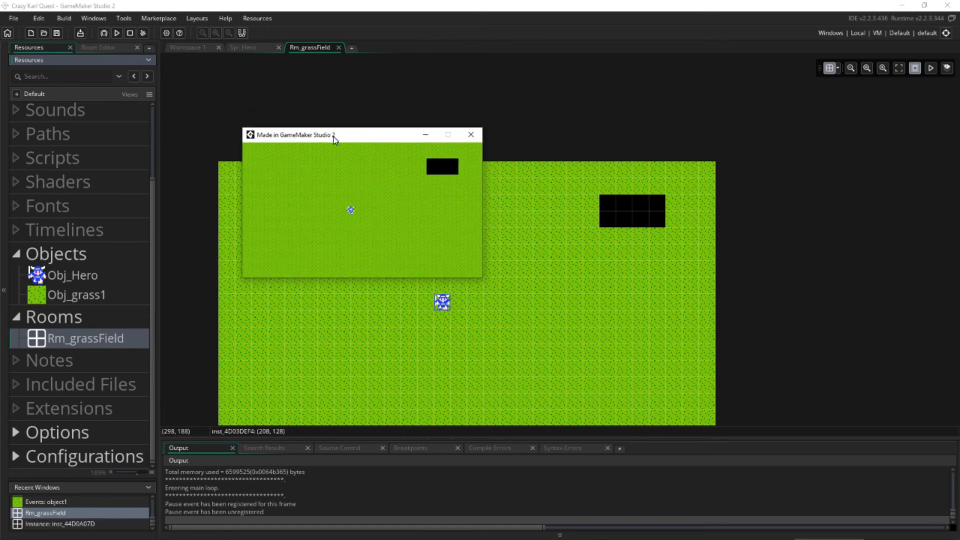
drag(334, 136, 334, 143)
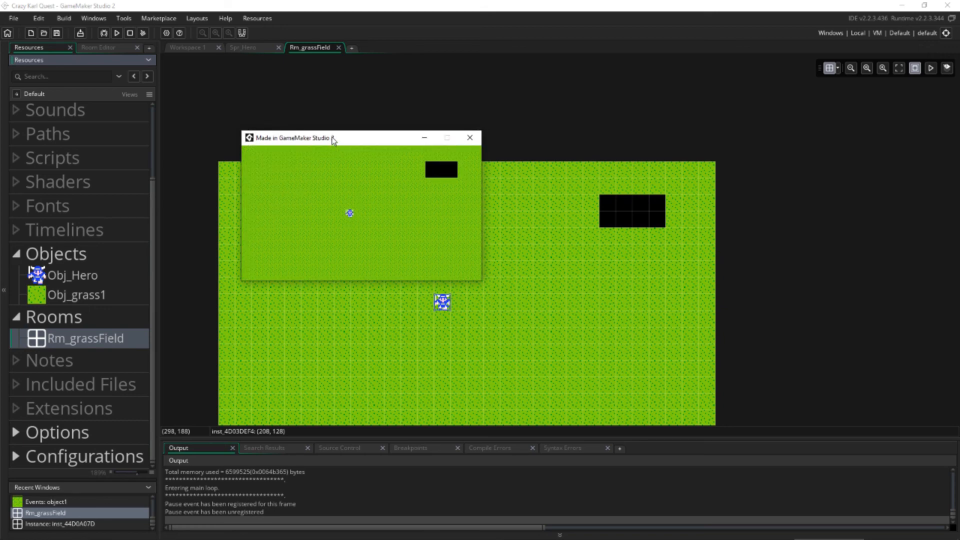